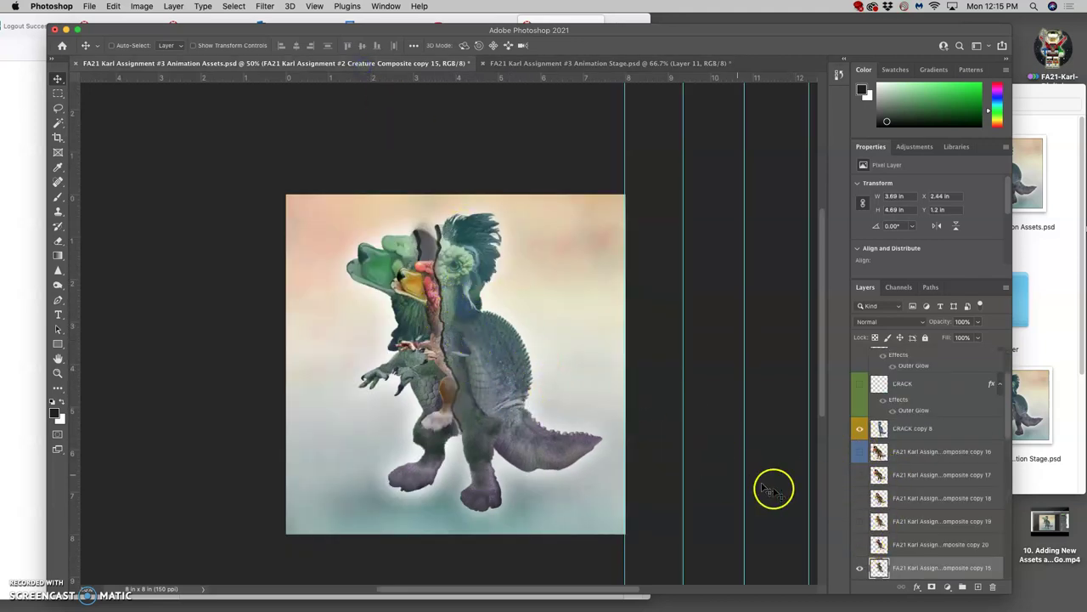
- Show creature composite copies 20 through 16 in turn to preview the growing inner creature
scroll(892, 510, "down", 1)
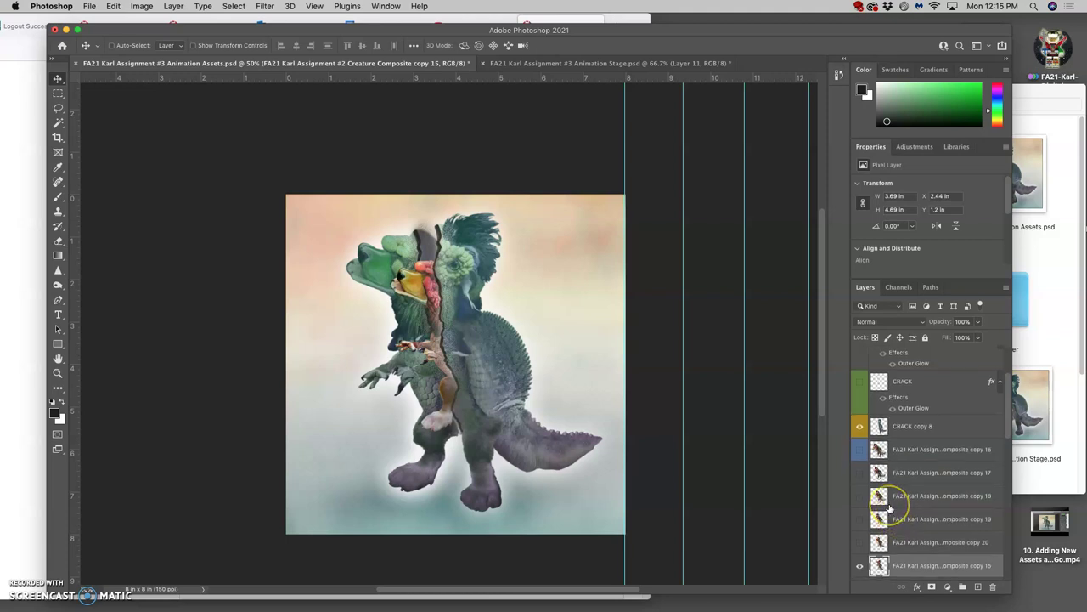
scroll(889, 508, "down", 3)
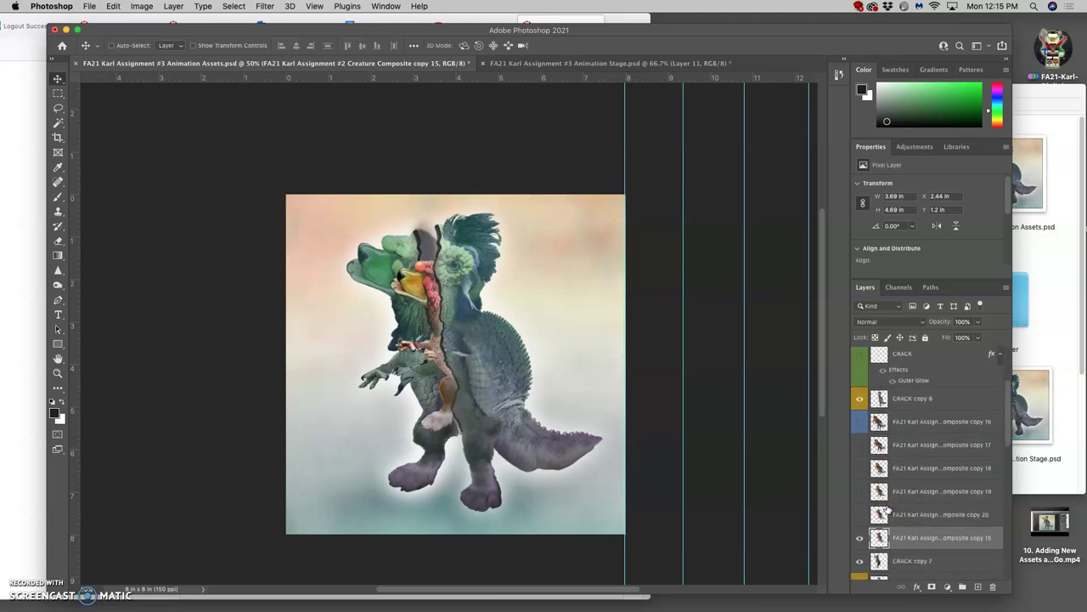
left_click(860, 514)
left_click(860, 491)
left_click(860, 468)
left_click(860, 444)
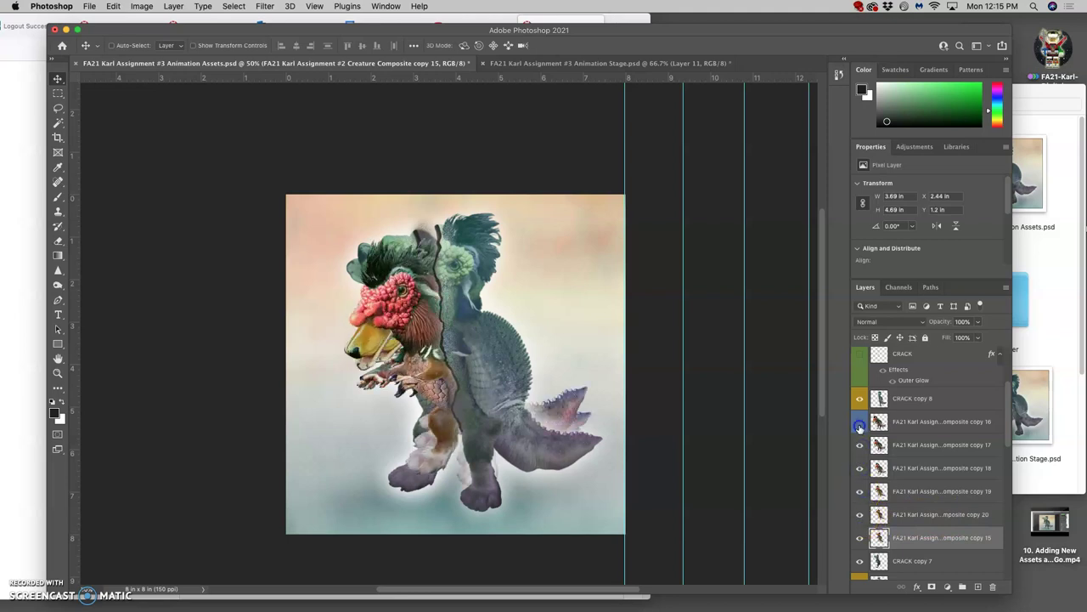
left_click(860, 422)
left_click(860, 421)
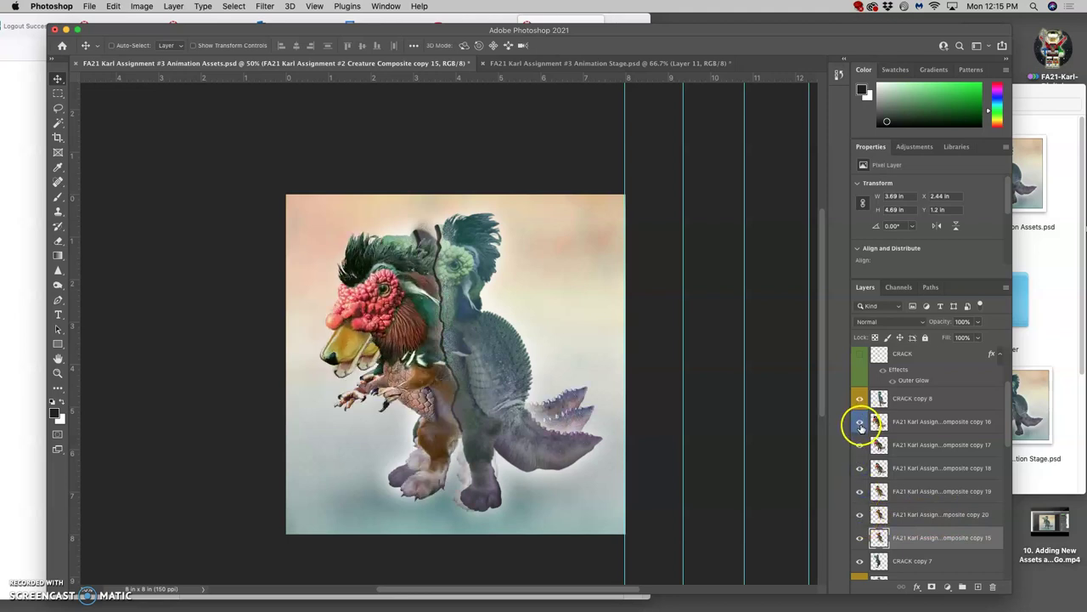
- Hide creature composite copies 16 through 20 again, leaving only copy 15 visible among them
left_click(860, 444)
left_click(860, 468)
left_click(860, 491)
left_click(860, 514)
left_click(860, 538)
left_click(860, 541)
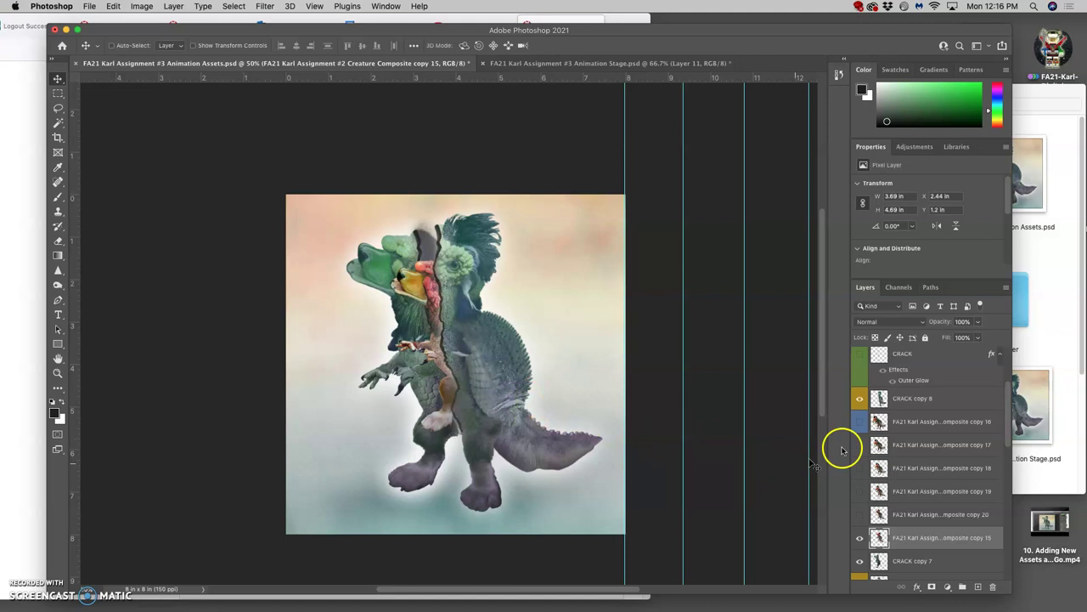
- Toggle CRACK copy 7 and CRACK copy 8 off and on to examine which part of the creature each holds
scroll(930, 432, "up", 2)
scroll(928, 435, "up", 2)
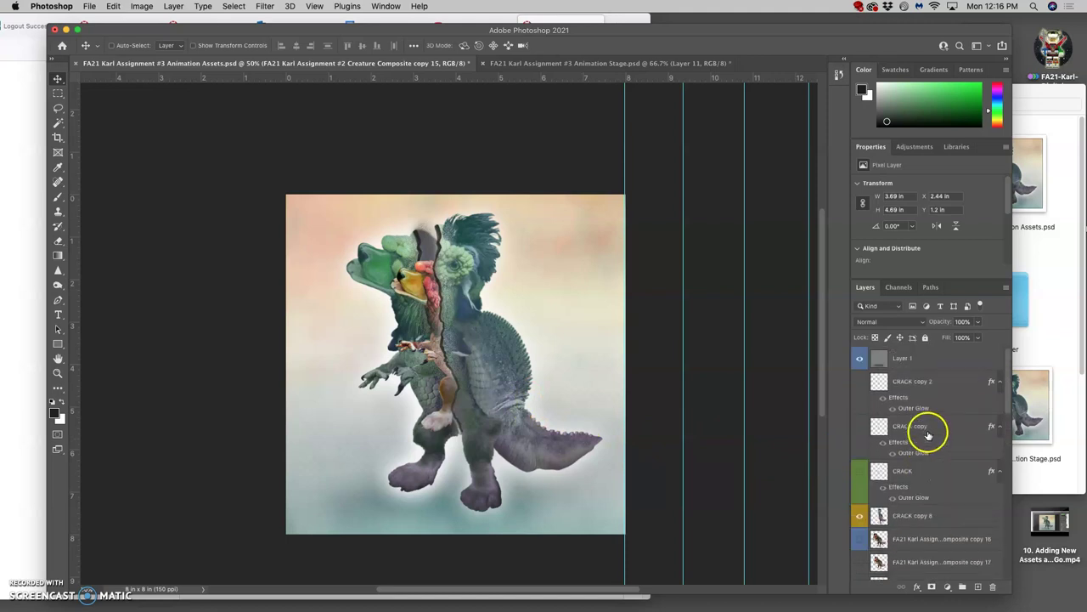
scroll(927, 435, "down", 8)
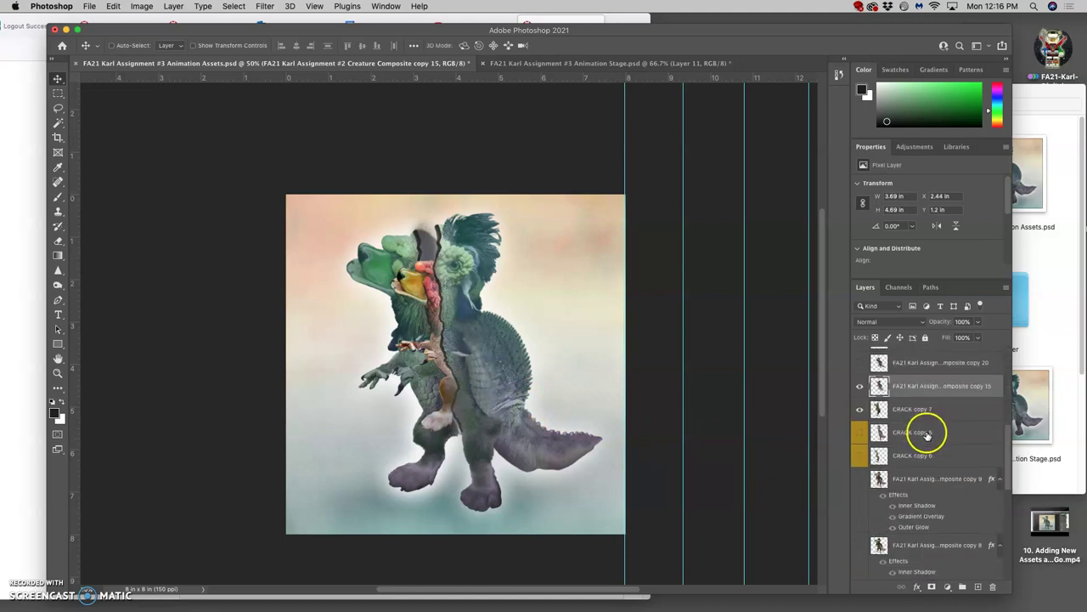
left_click(860, 447)
left_click(859, 447)
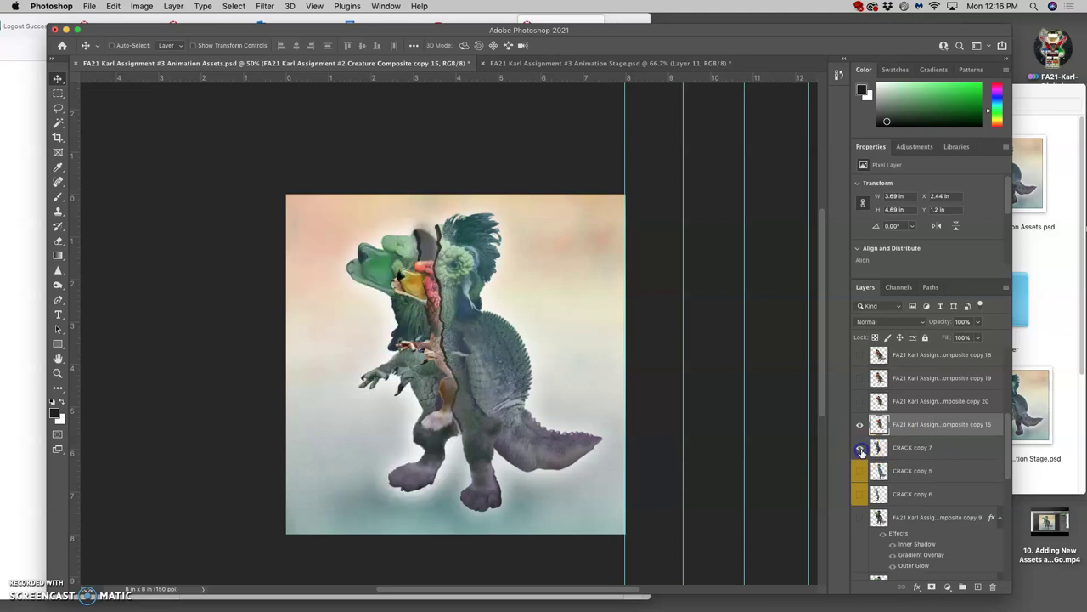
scroll(894, 446, "up", 5)
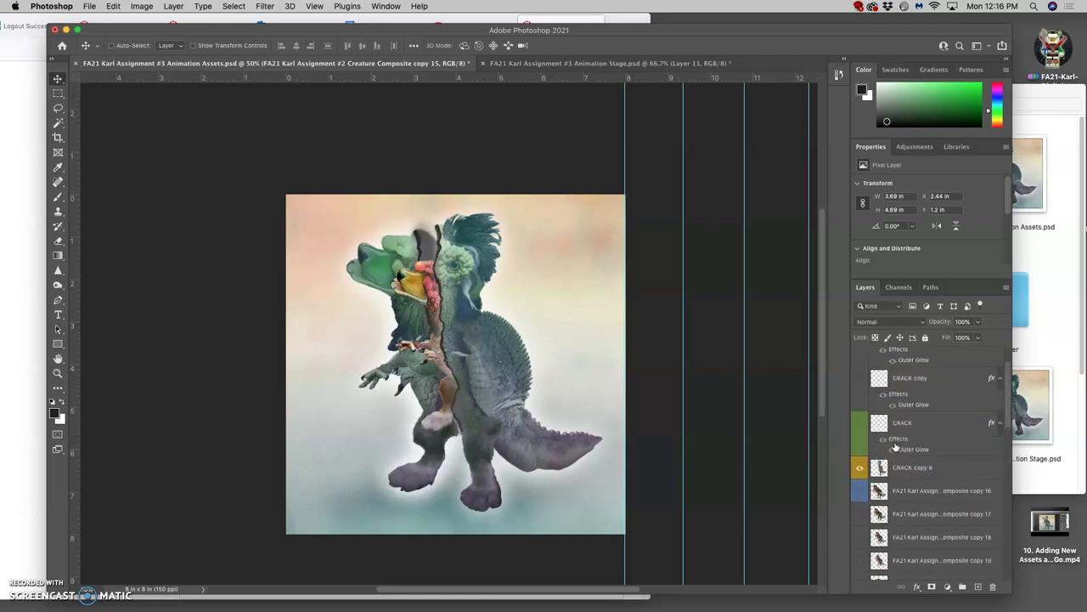
scroll(893, 443, "up", 2)
left_click(859, 516)
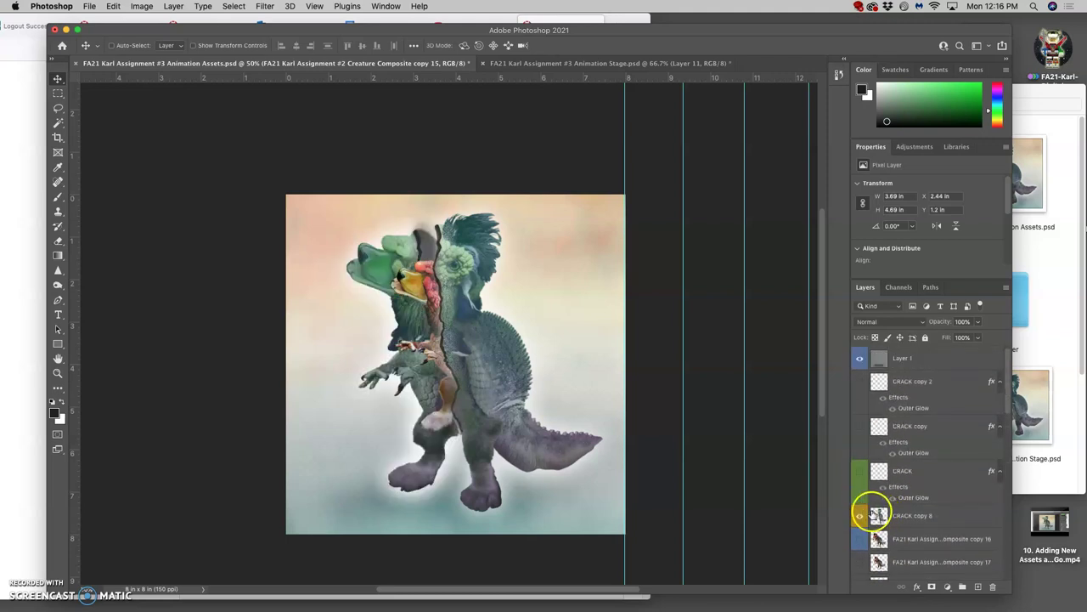
left_click(860, 516)
- Select the CRACK copy 7 layer and isolate it by hiding CRACK copy 8 and creature composite copy 15
scroll(901, 516, "down", 3)
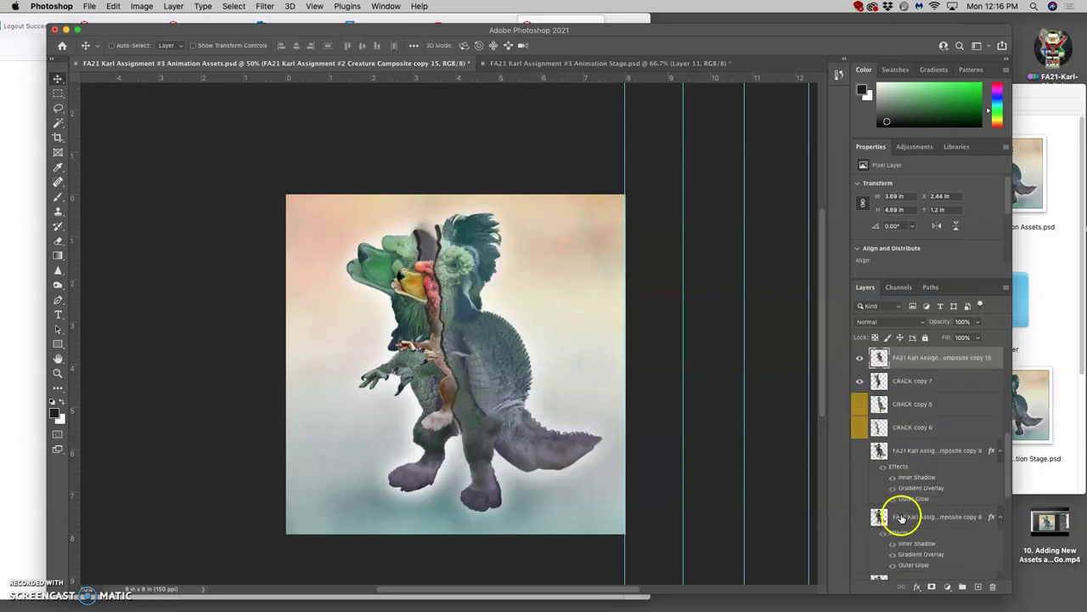
left_click(902, 382)
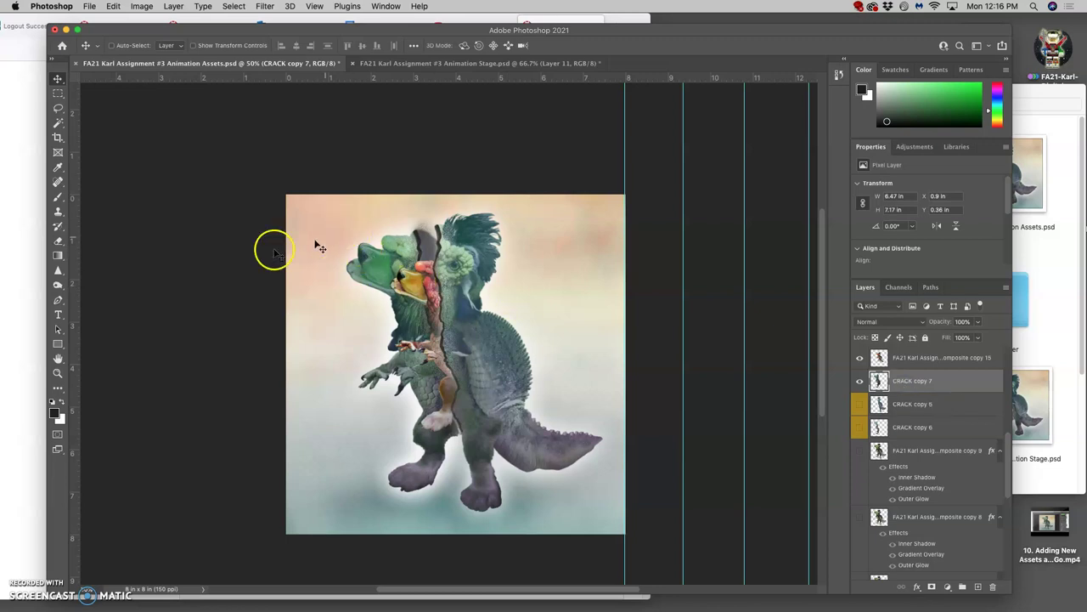
left_click(58, 196)
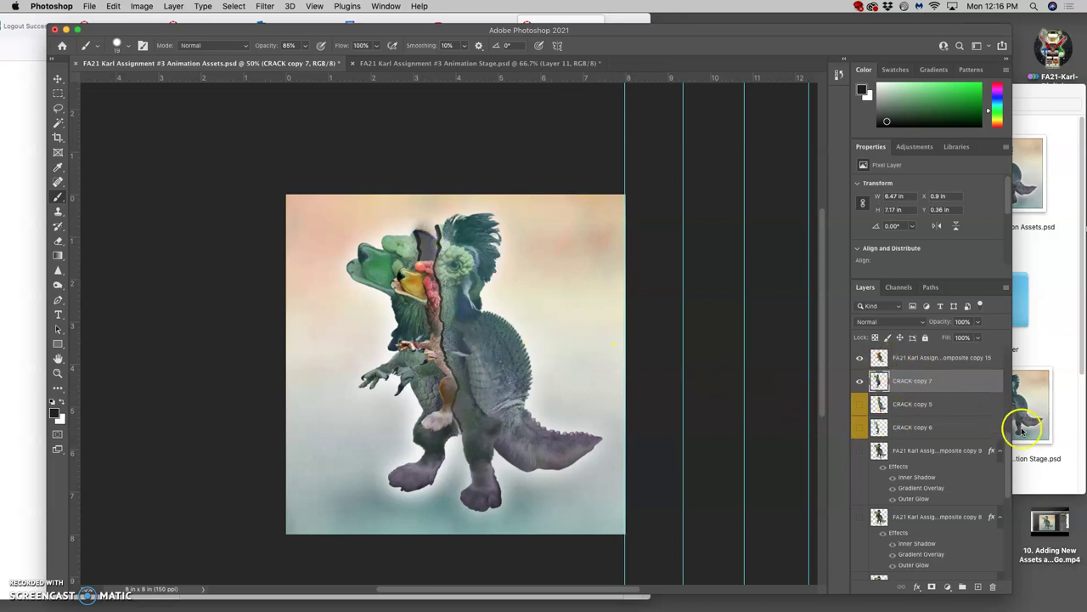
scroll(960, 449, "up", 5)
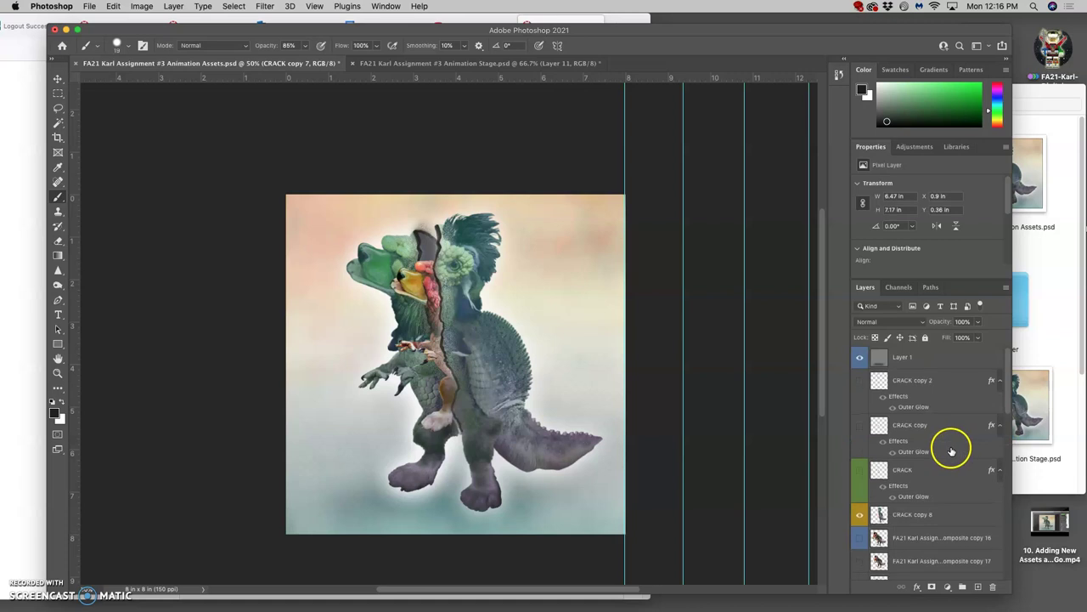
scroll(952, 450, "down", 1)
left_click(860, 487)
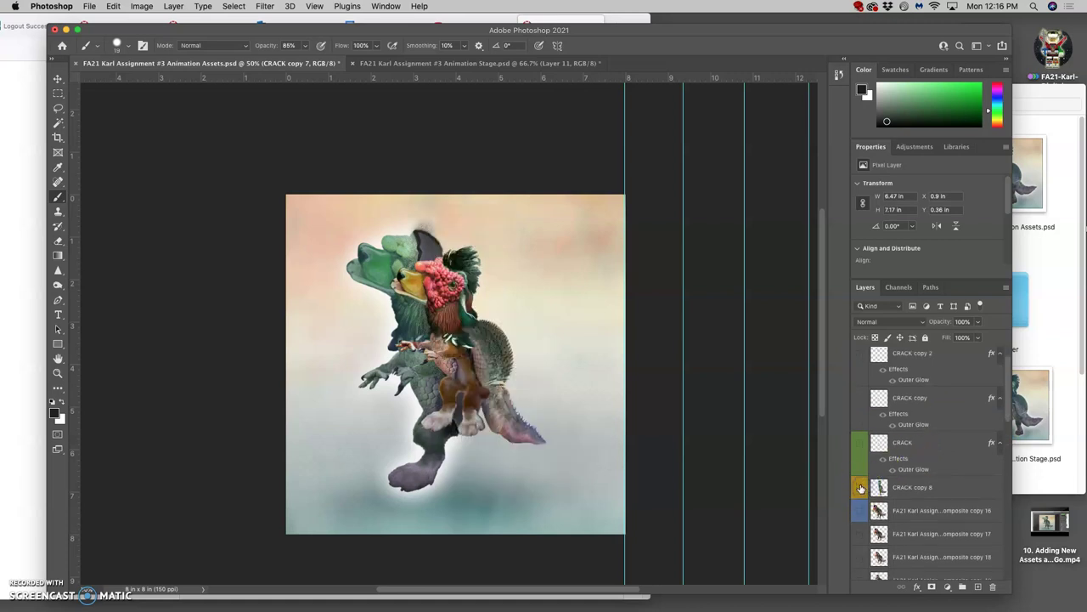
scroll(867, 501, "down", 5)
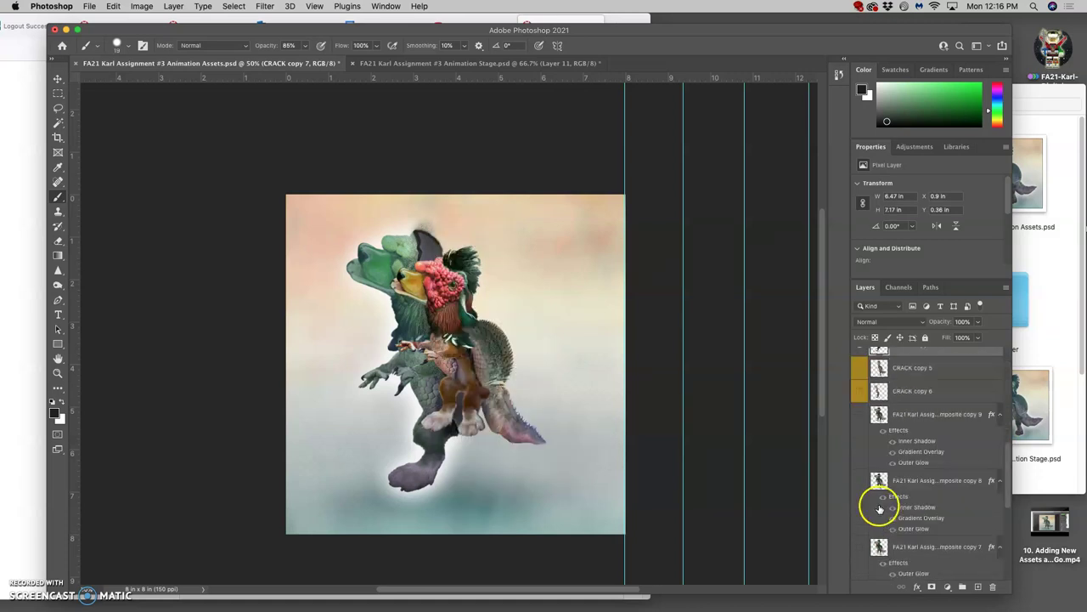
left_click(862, 503)
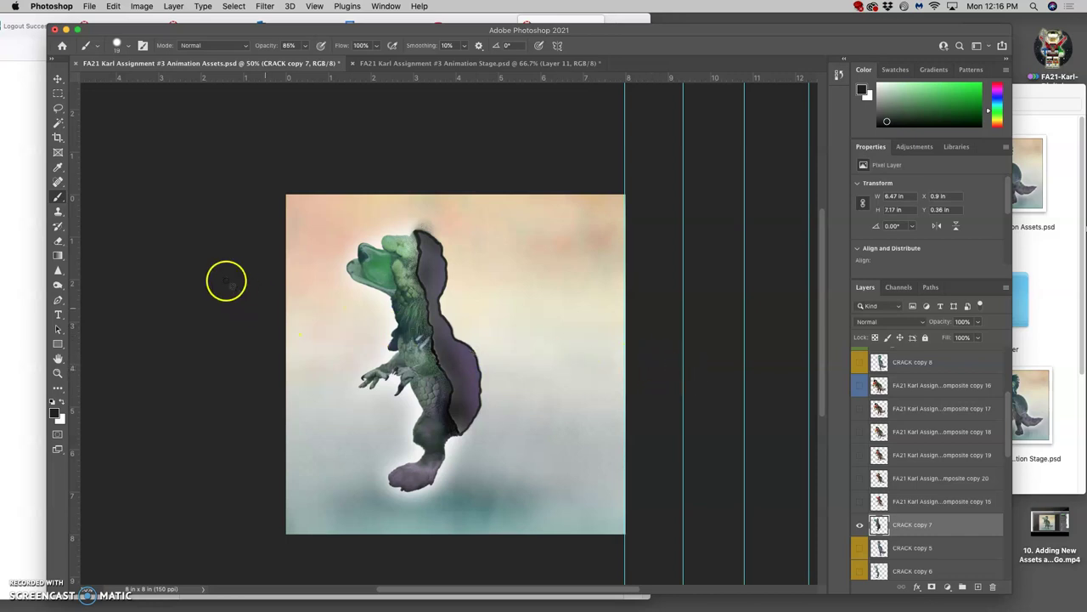
- Compare the CRACK copy 7 half with and without creature composite copy 15, leave copy 15 visible and select it
left_click(57, 108)
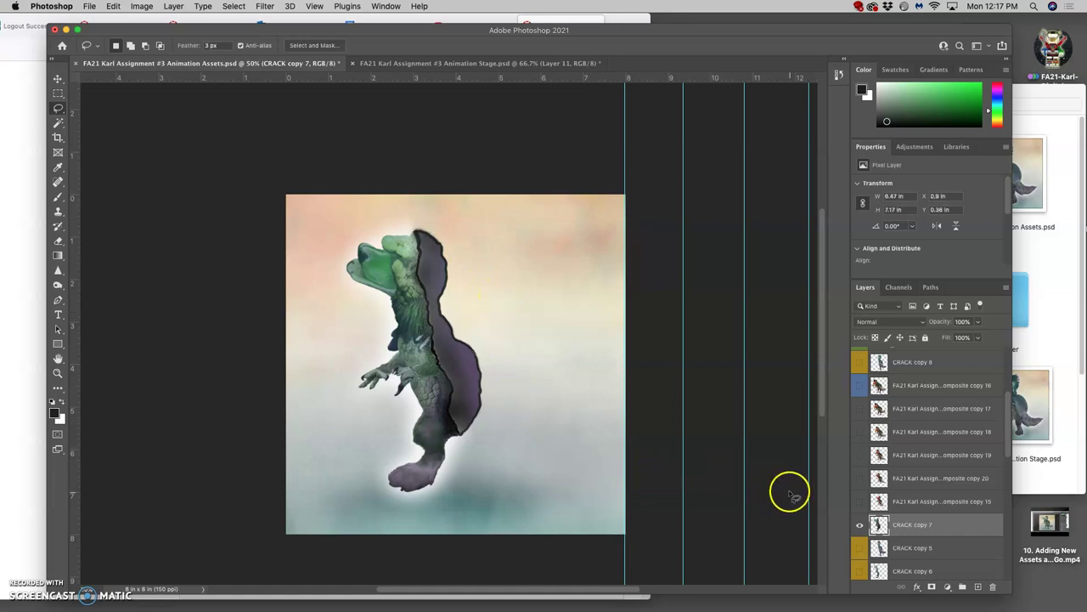
left_click(859, 502)
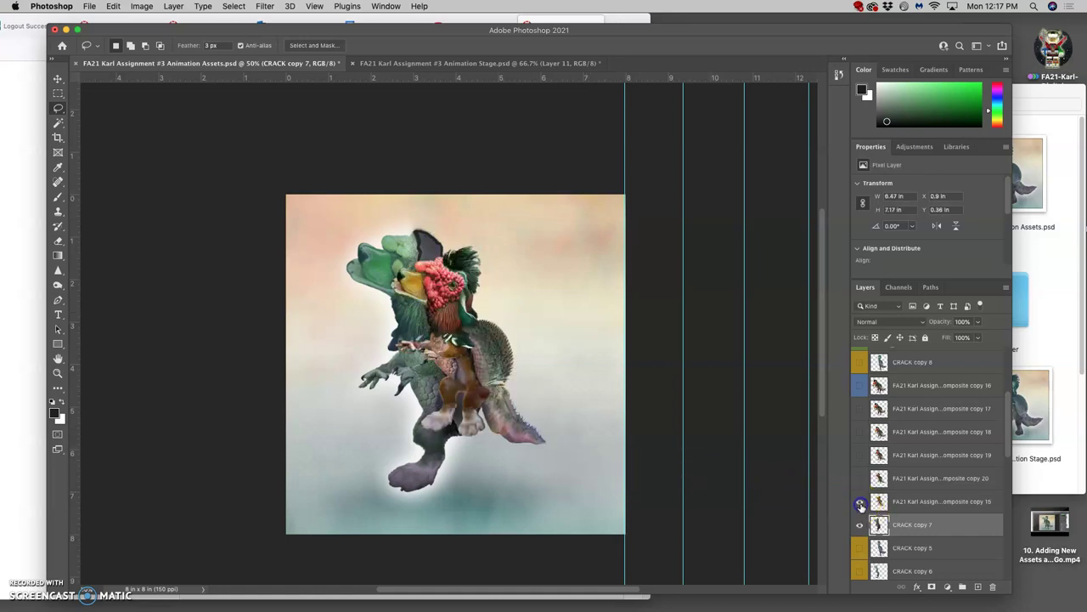
left_click(860, 502)
left_click(860, 502)
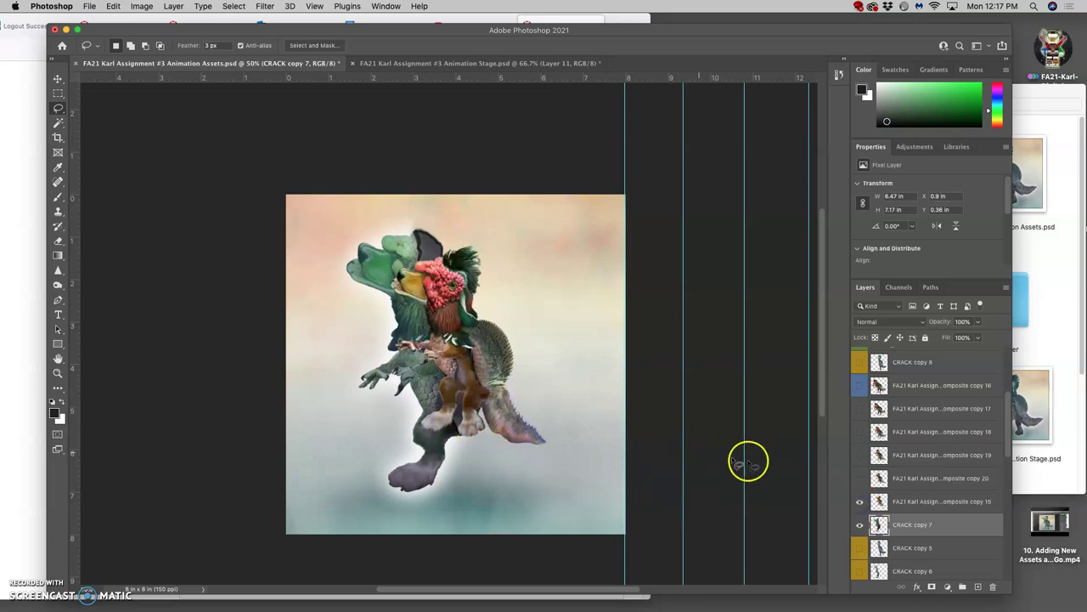
left_click(861, 502)
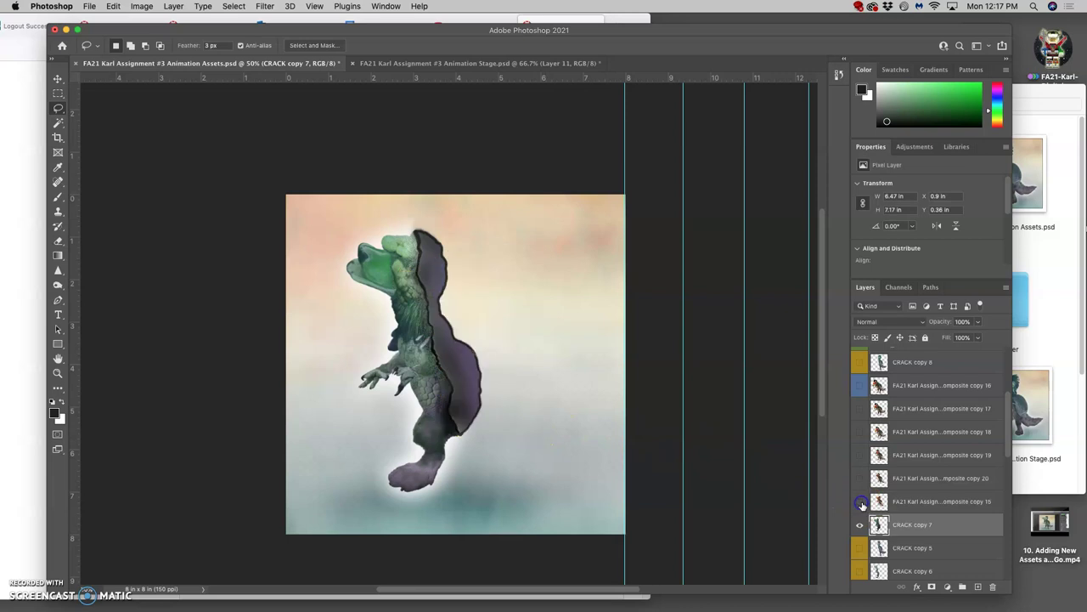
left_click(861, 502)
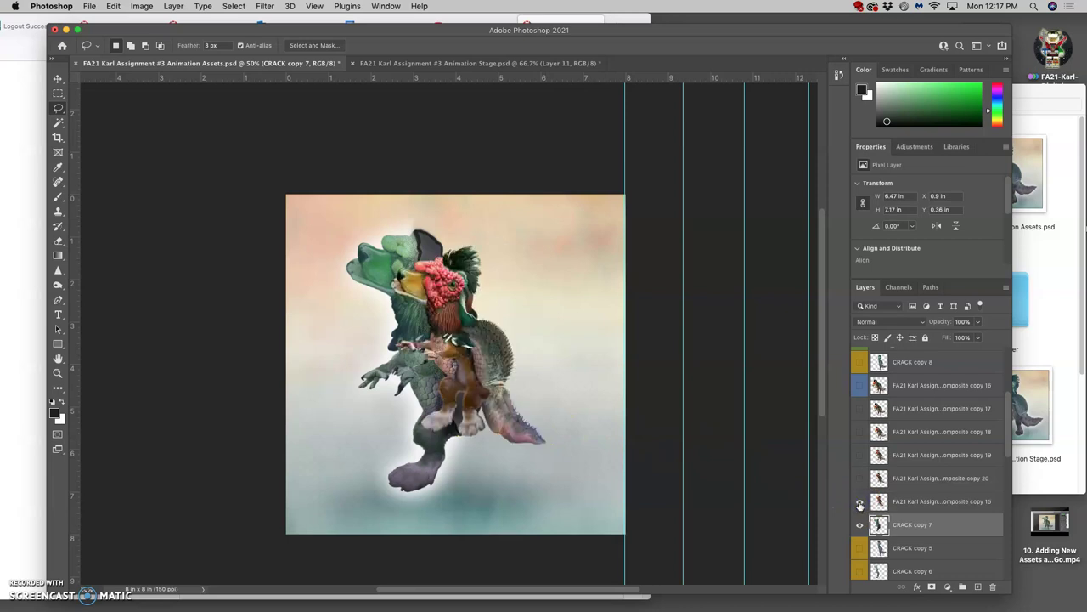
mouse_move(907, 505)
left_mouse_down()
mouse_move(904, 535)
mouse_move(896, 504)
left_mouse_up()
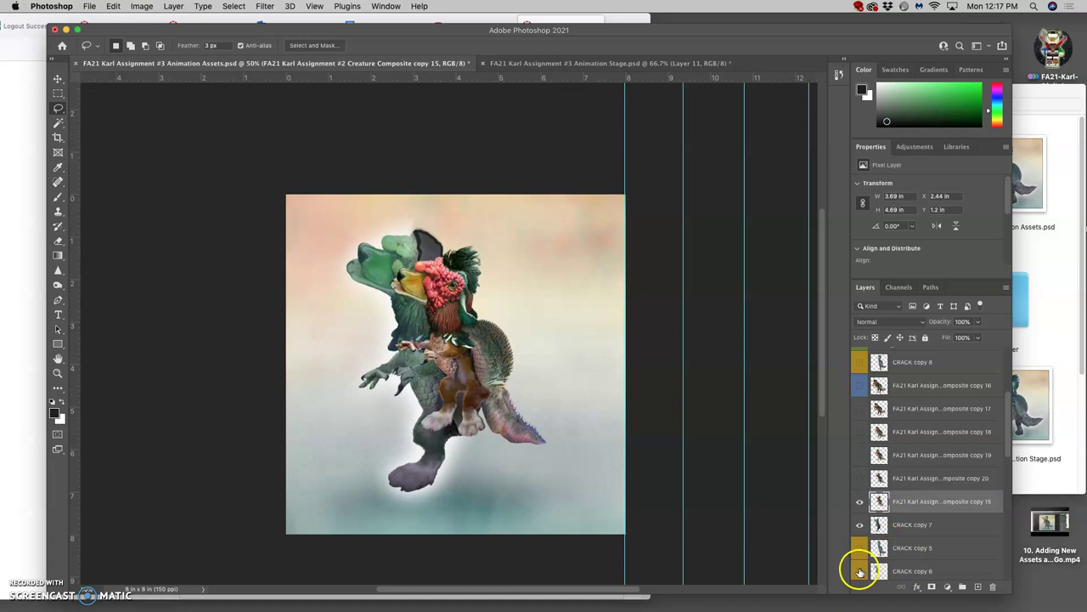
- Duplicate the CRACK copy 6 layer and move the duplicate directly above creature composite copy 15
scroll(1006, 459, "down", 3)
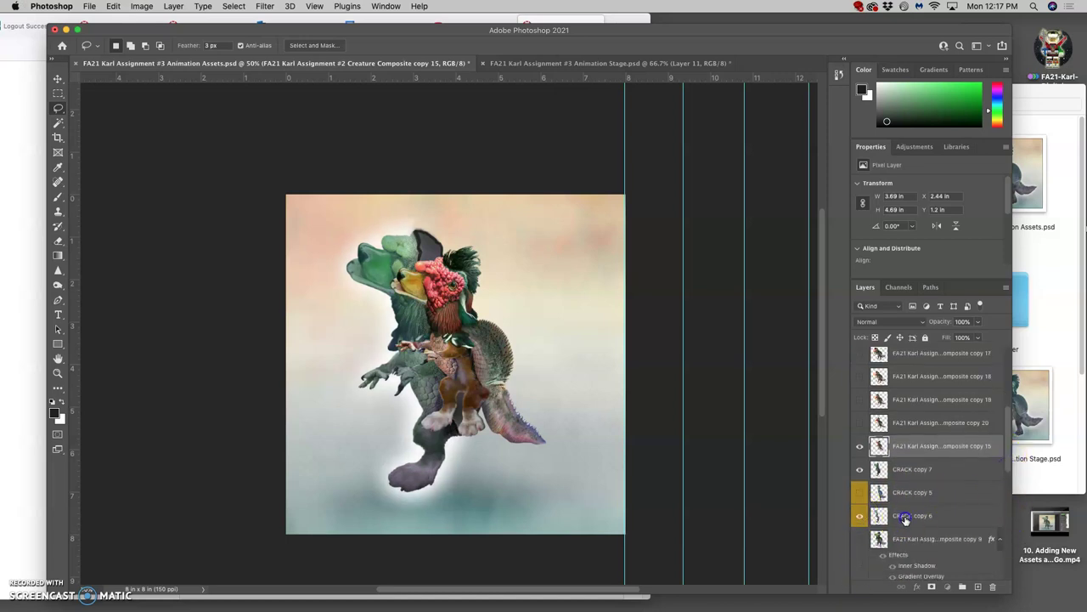
left_click(904, 516)
key("super+j")
left_click_drag(898, 520, 884, 443)
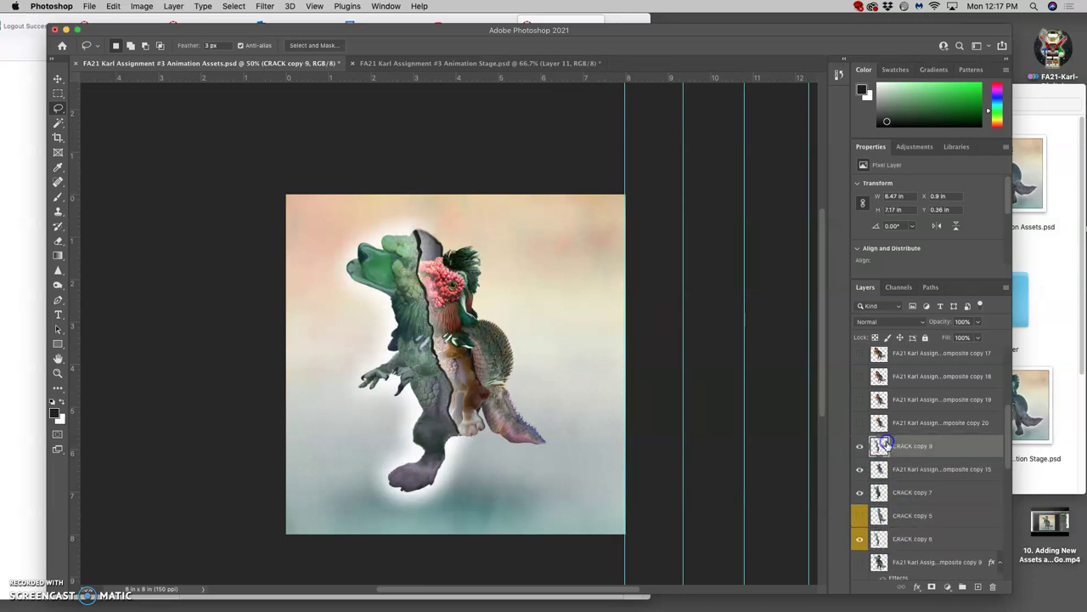
- Show the CRACK copy 8 layer again so both halves of the creature's outer skin appear
left_click(473, 388)
left_click(862, 483)
scroll(1009, 463, "up", 3)
left_click(854, 374)
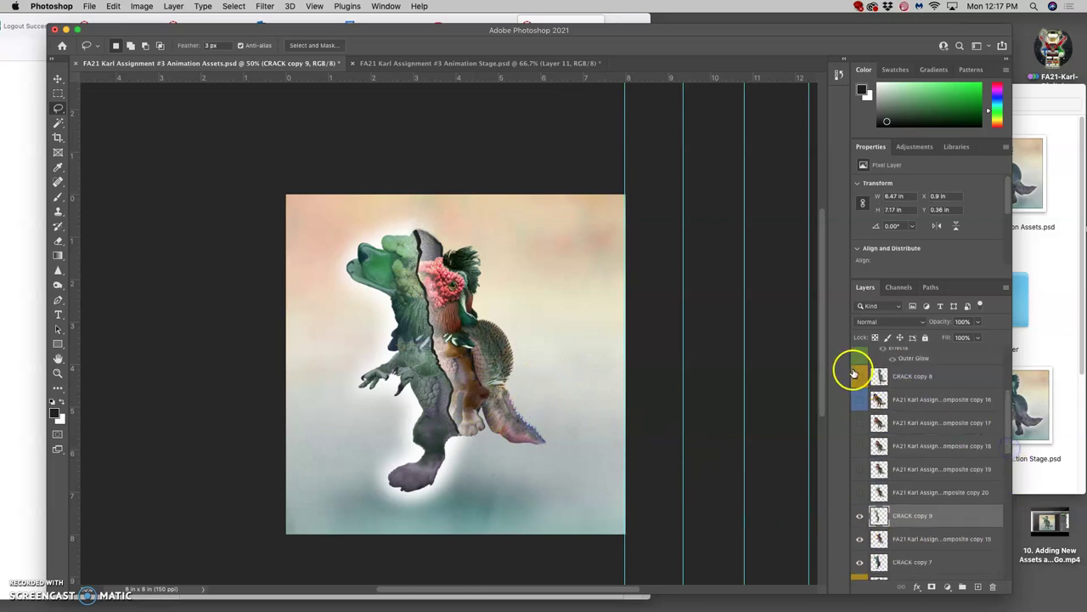
left_click(859, 378)
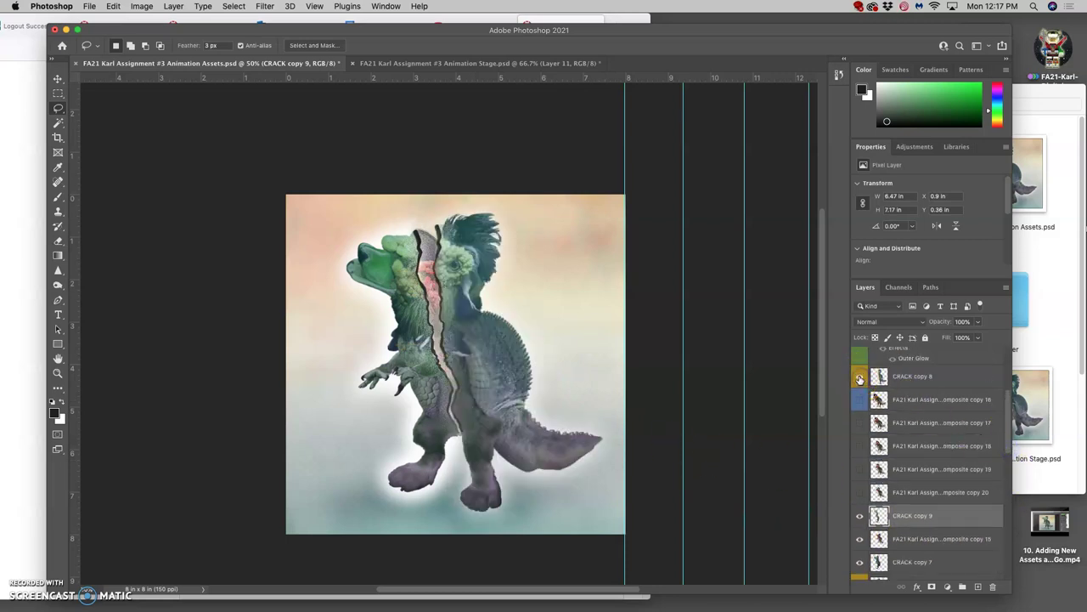
- Darken the strip between the crack edges on CRACK copy 9 with the Burn tool, using Highlights at 16% exposure
left_click(58, 285)
mouse_move(446, 265)
left_mouse_down()
mouse_move(428, 245)
mouse_move(425, 270)
mouse_move(419, 242)
mouse_move(425, 250)
left_mouse_up()
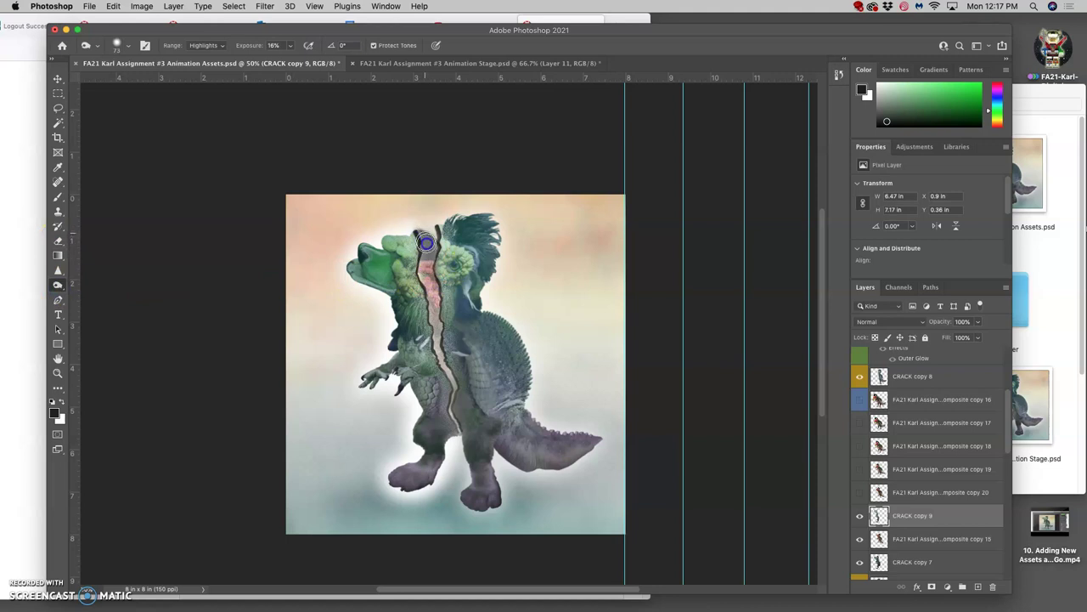
mouse_move(431, 289)
left_mouse_down()
mouse_move(442, 358)
mouse_move(432, 292)
left_mouse_up()
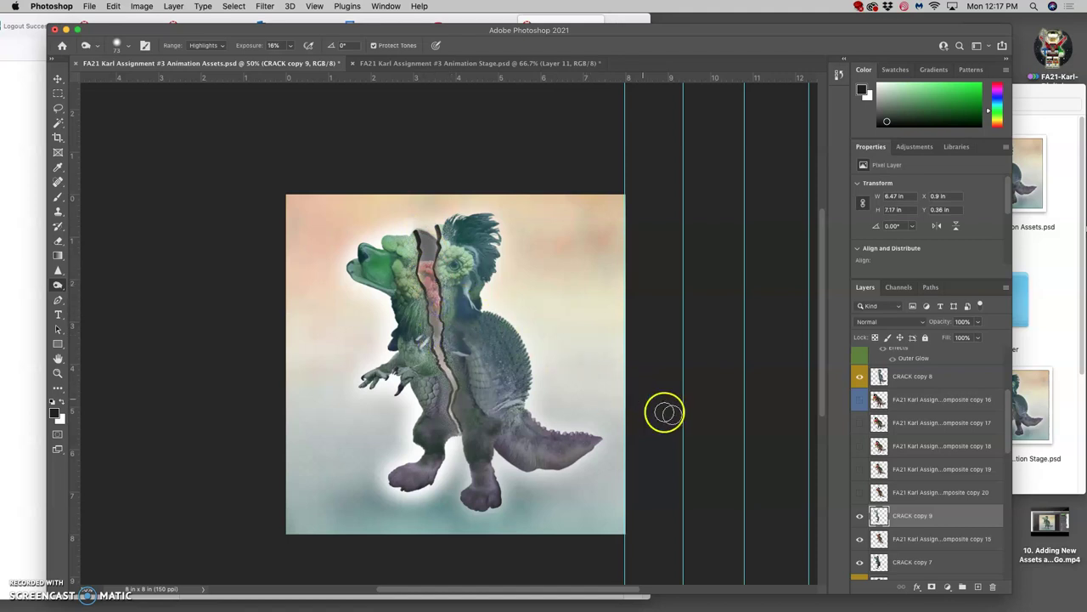
- Check the frame layers in the Animation Stage document, return to the Animation Assets document and select Layer 1
left_click(464, 64)
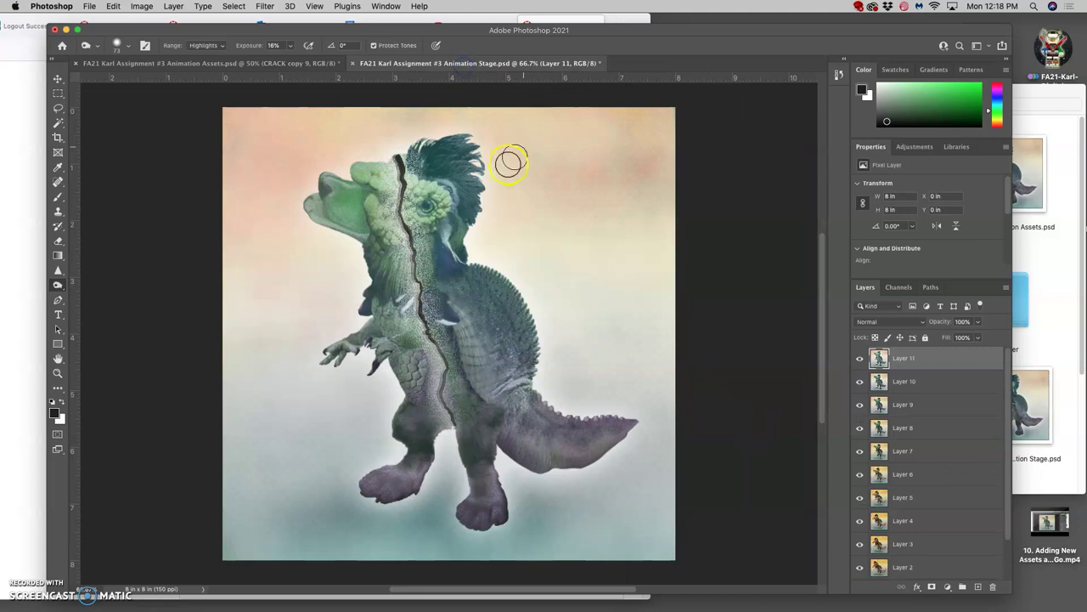
left_click(293, 62)
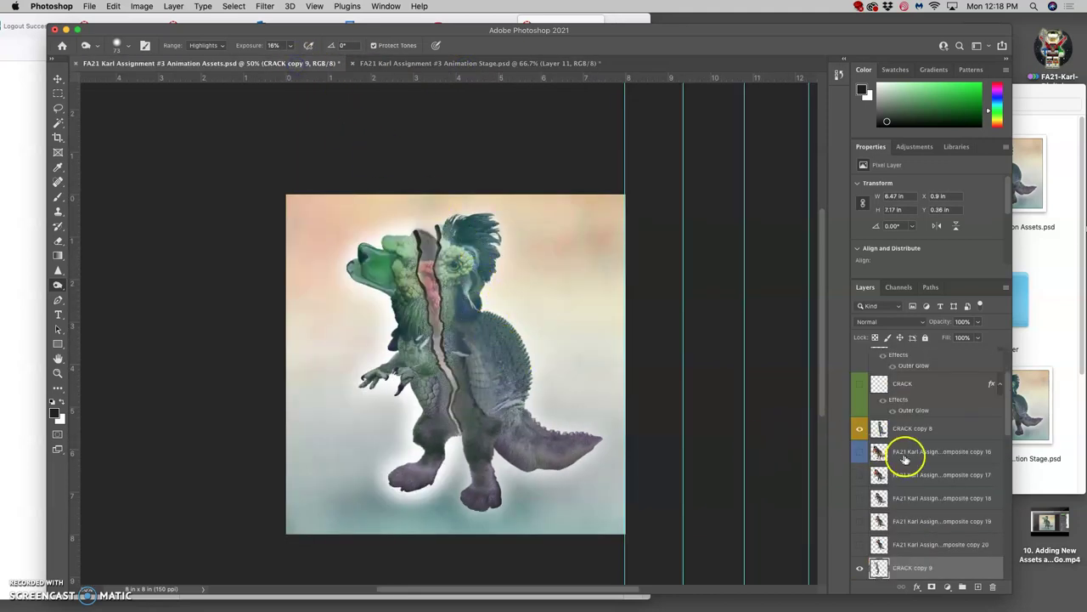
scroll(929, 469, "up", 2)
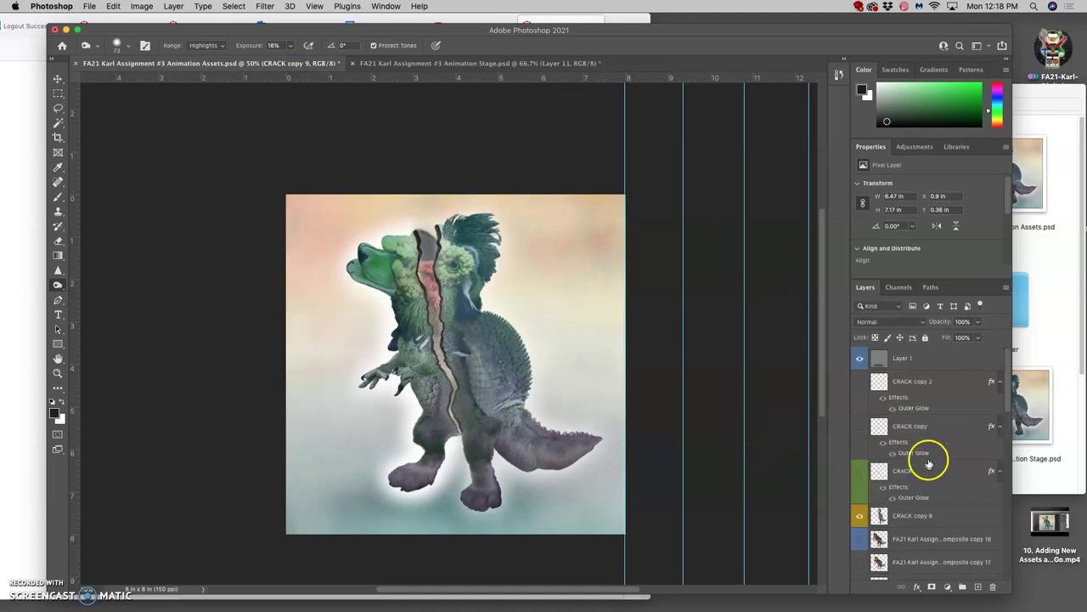
left_click(909, 360)
- Shift the clouds-1850093_1920 copy 2 layer about 1.3 in to the right with Free Transform
scroll(932, 448, "down", 10)
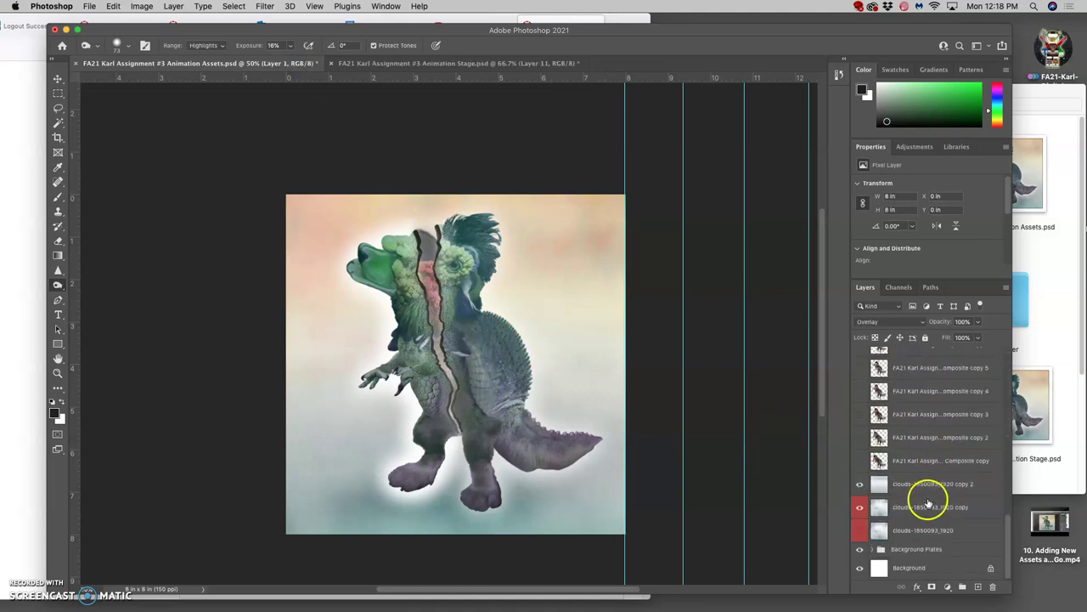
left_click(930, 484)
left_click(57, 79)
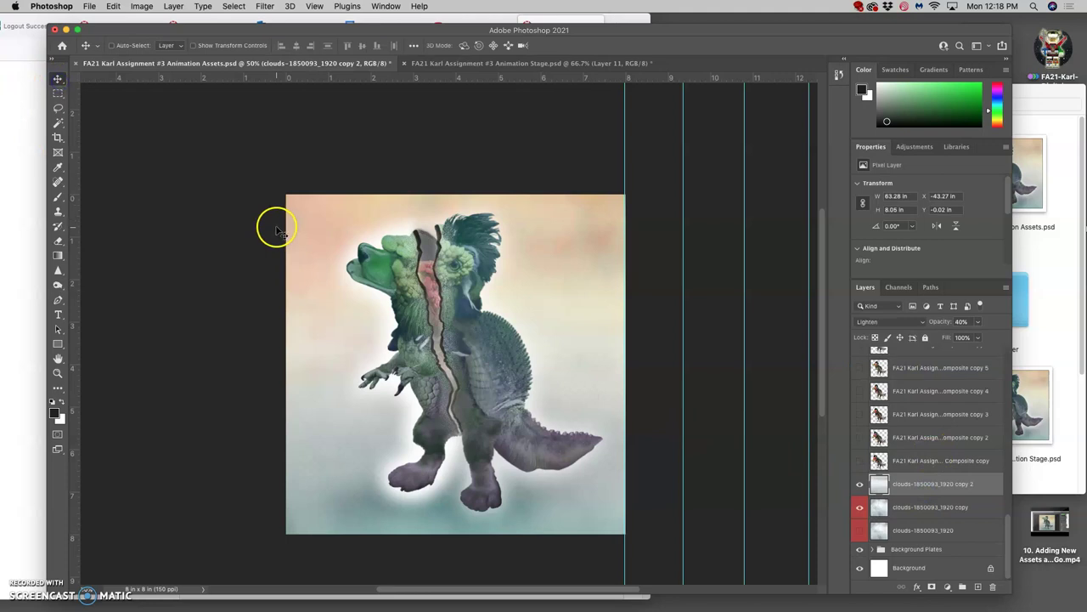
key("super+t")
left_click_drag(562, 315, 614, 315)
double_click(705, 345)
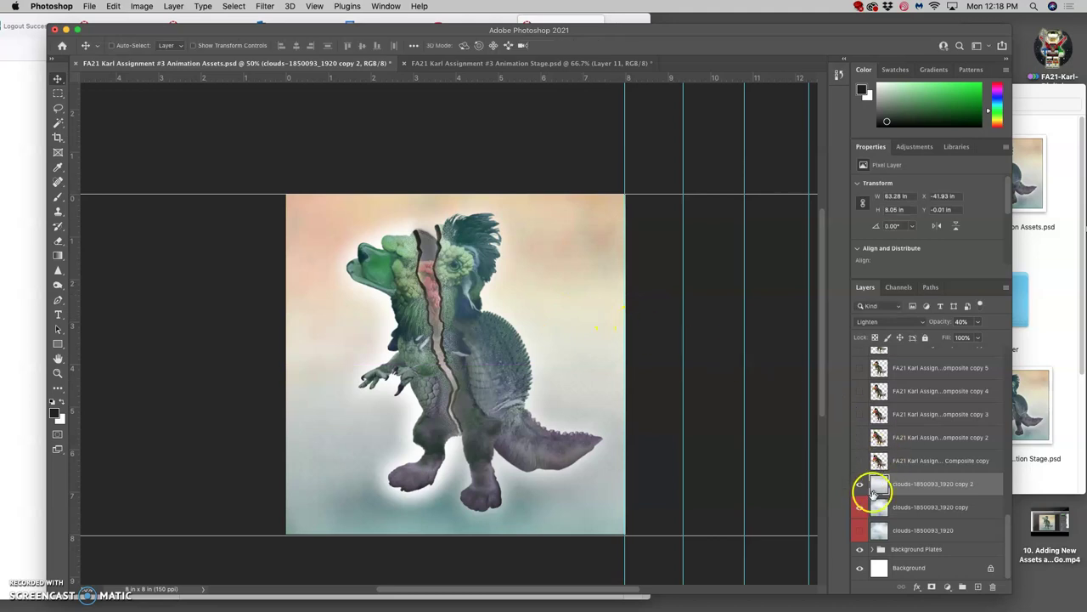
- Set the clouds-1850093_1920 copy layer's opacity to 75% and change its color label to orange
left_click(880, 507)
left_click(978, 321)
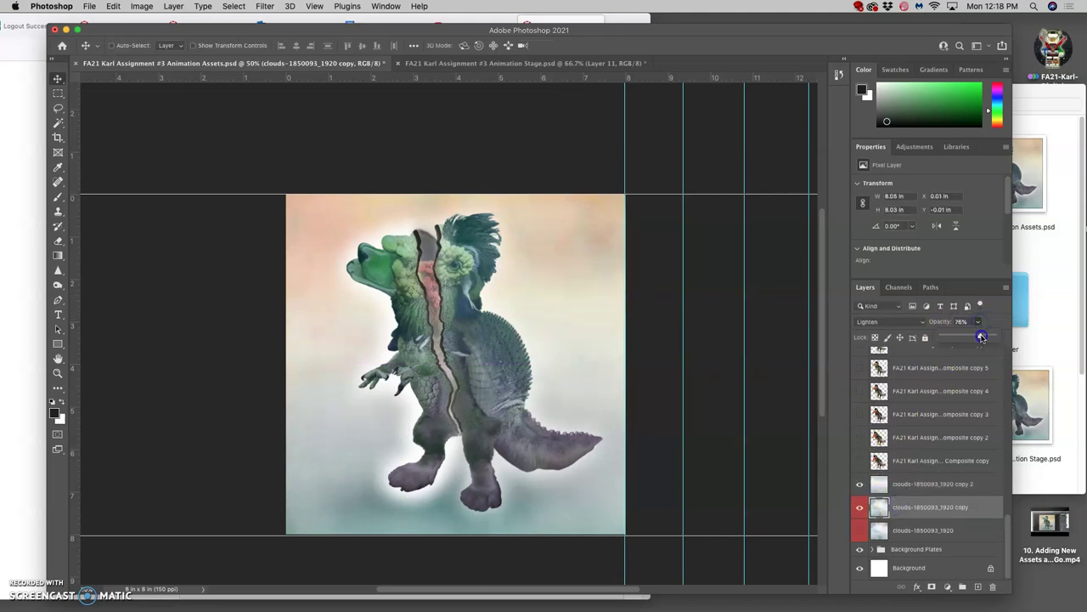
left_click(463, 346)
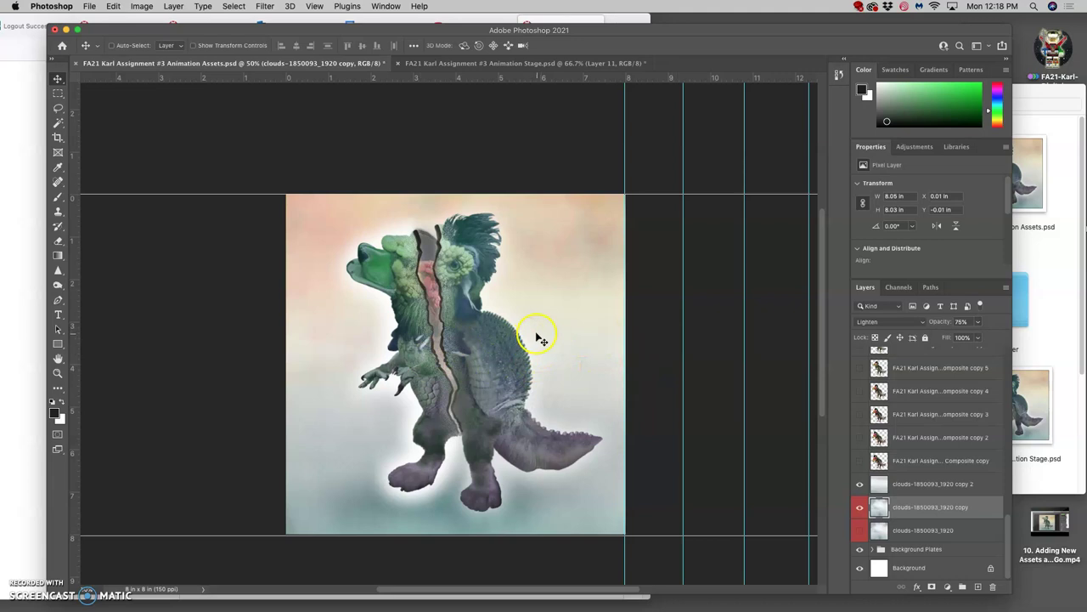
right_click(863, 505)
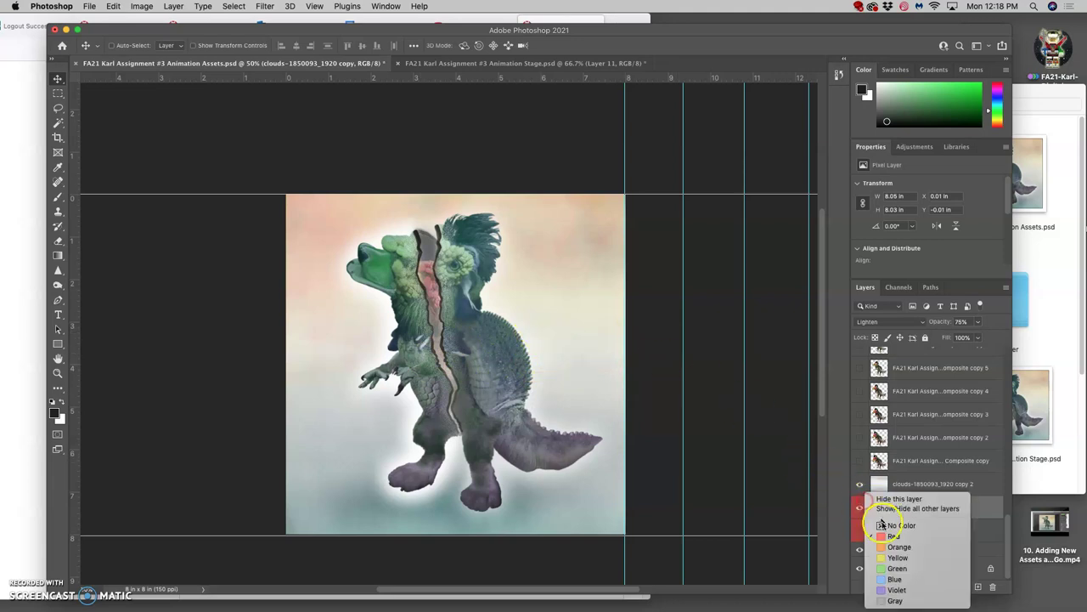
left_click(892, 546)
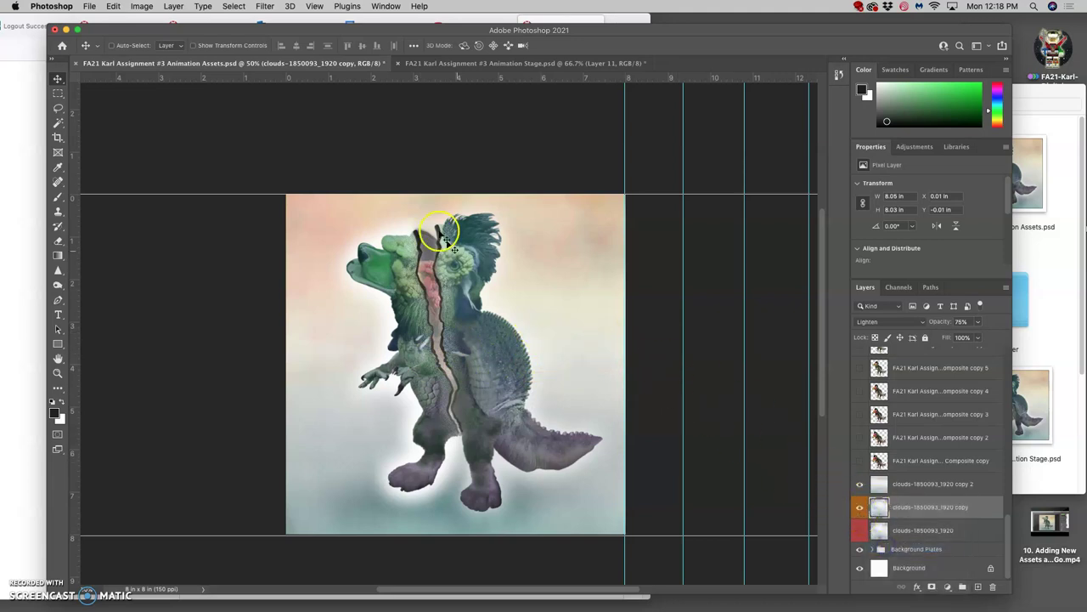
- Merge a copy of all visible artwork onto a new layer above Layer 1 in the Animation Assets document
left_click(465, 64)
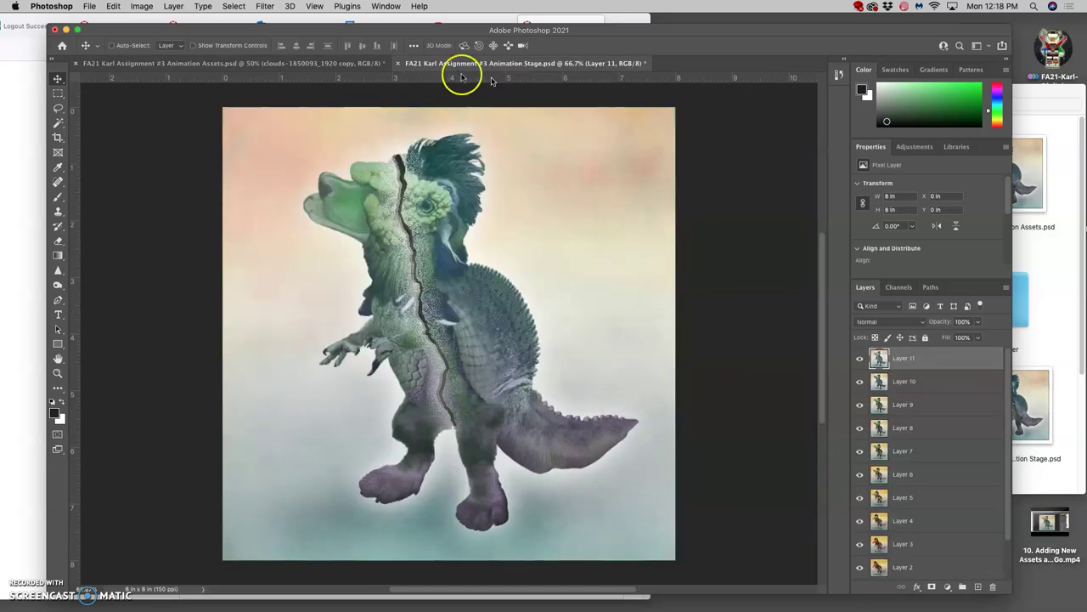
left_click(328, 65)
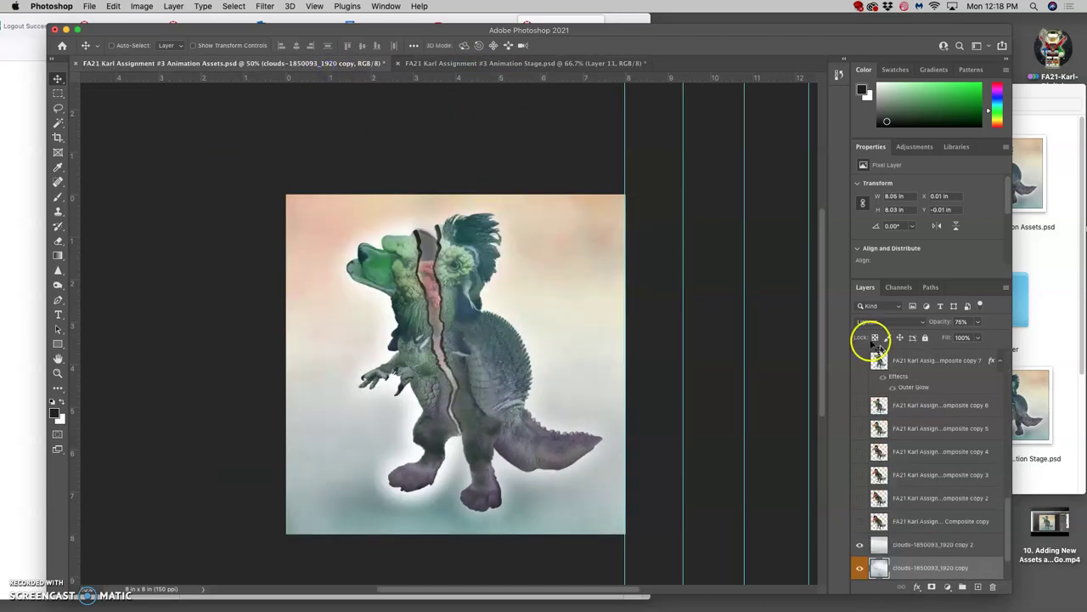
scroll(903, 413, "up", 5)
left_click(902, 365)
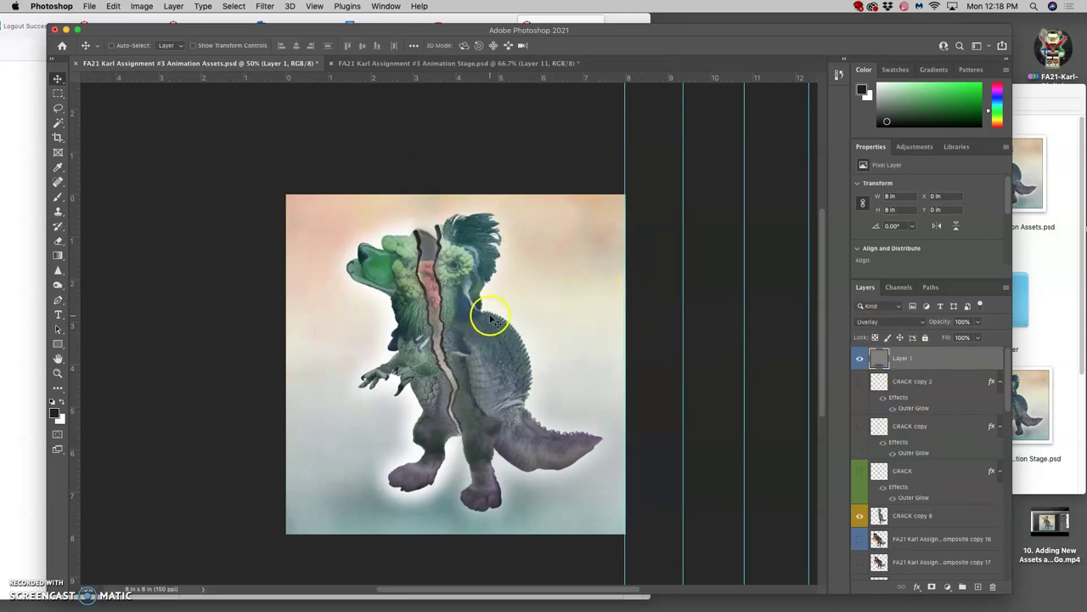
left_click_drag(921, 360, 861, 360)
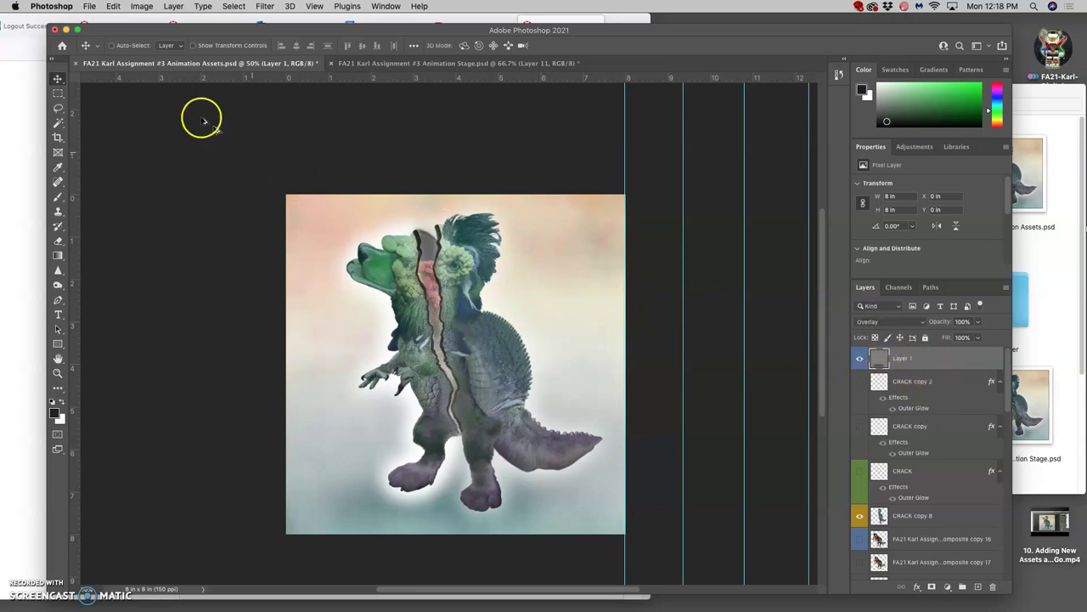
left_click(173, 6)
left_click(207, 437, "alt")
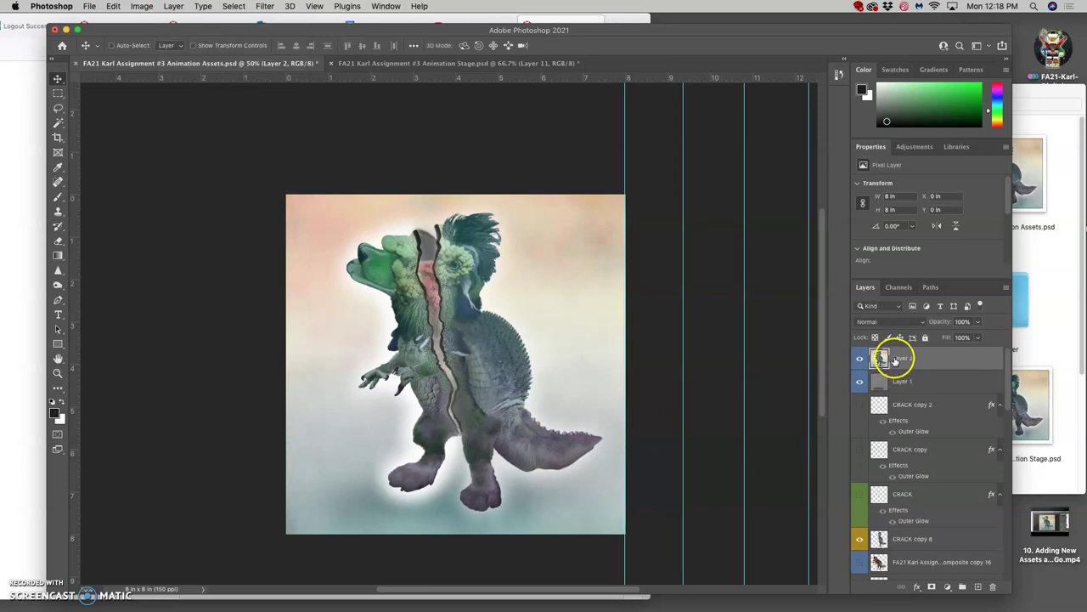
- Copy the entire merged layer, paste it into the Animation Stage document above Layer 11, and compare it with the previous frame
left_click(233, 6)
left_click(239, 19)
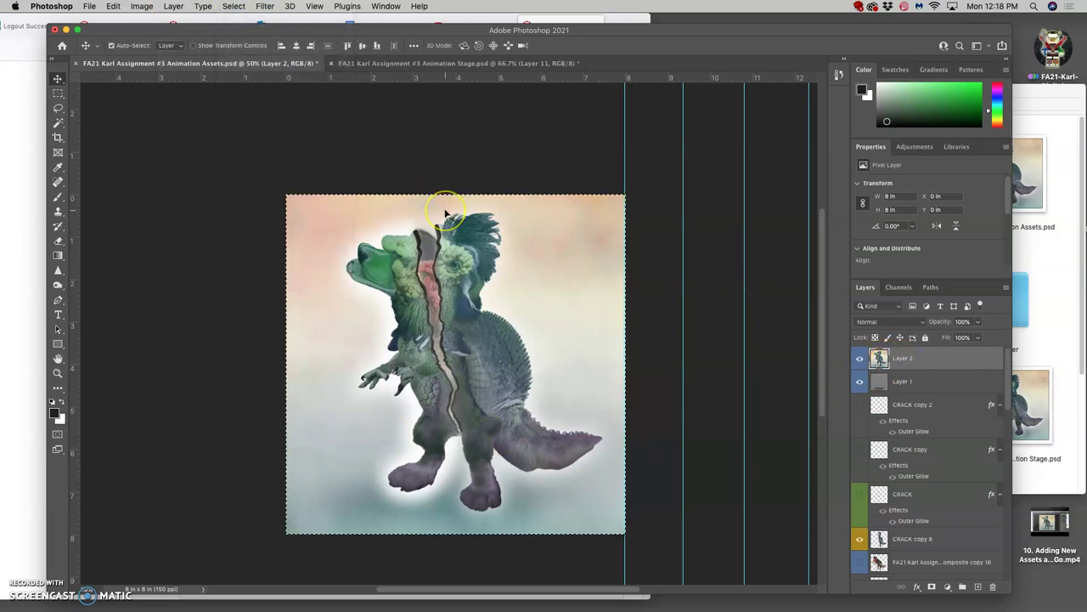
left_click(474, 64)
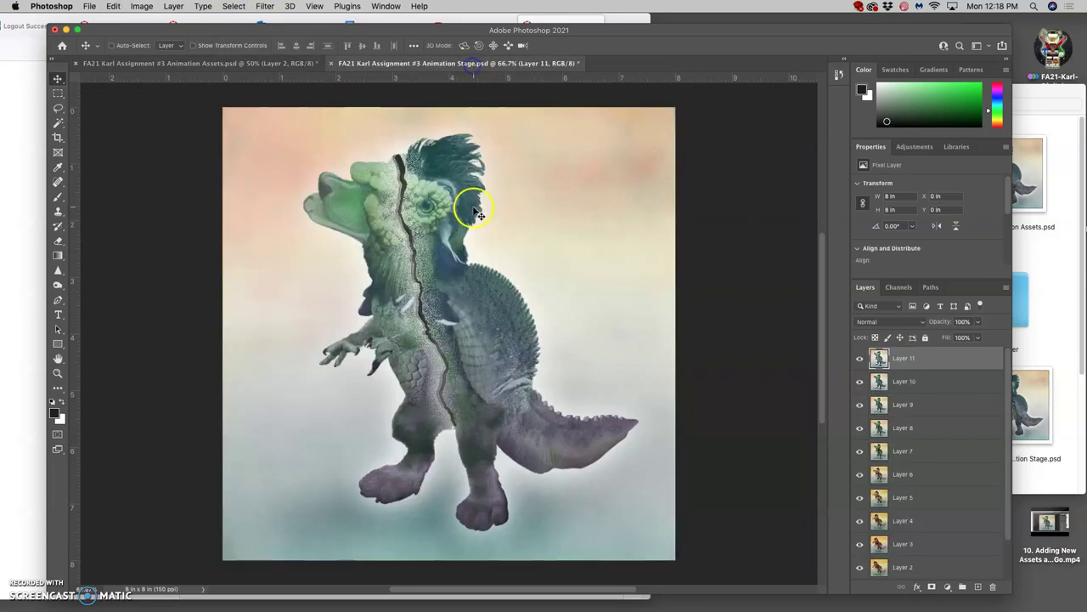
key("super+v")
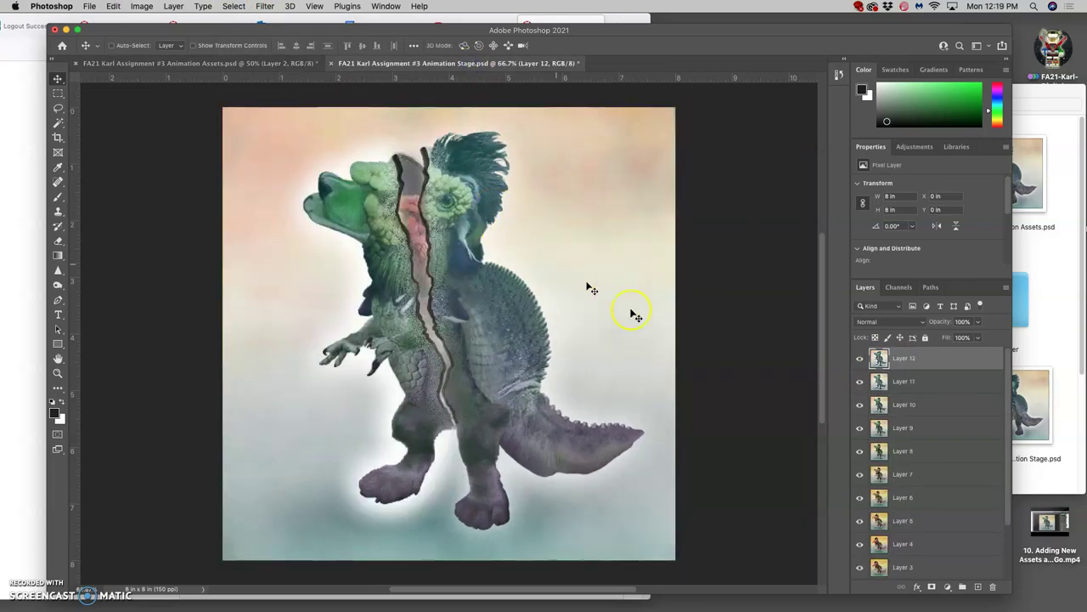
left_click(861, 361)
left_click(640, 340)
- Return to the Animation Assets document and delete the merged Layer 2
left_click(262, 63)
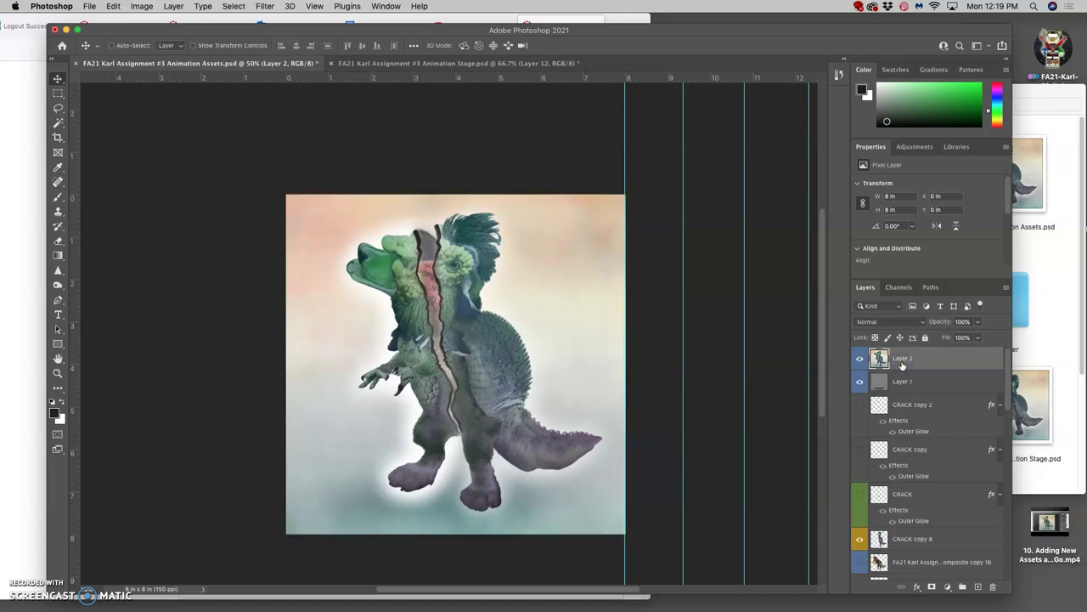
key("BackSpace")
left_click_drag(928, 367, 909, 510)
- Rotate the CRACK copy 9 layer about -3.7° with Free Transform and shift it about 23 px left and 12 px up
scroll(909, 509, "down", 3)
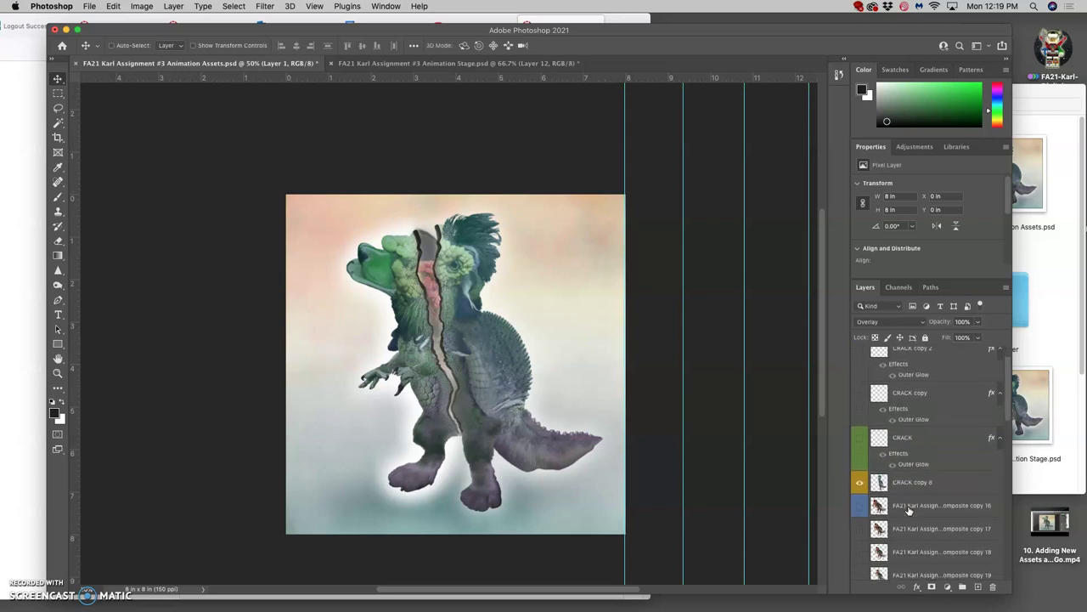
left_click(908, 477)
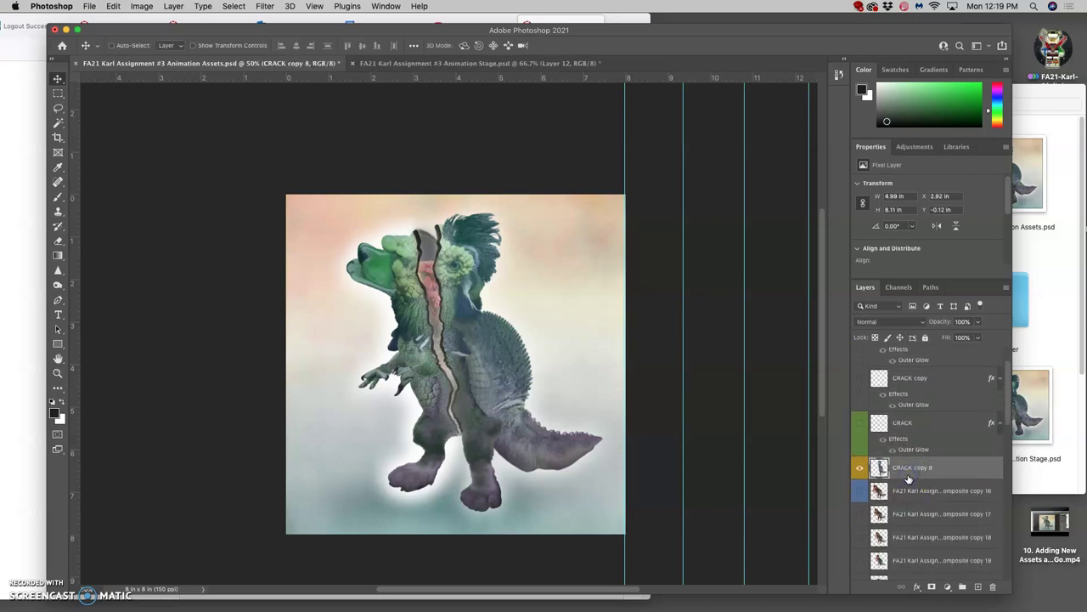
scroll(901, 476, "down", 4)
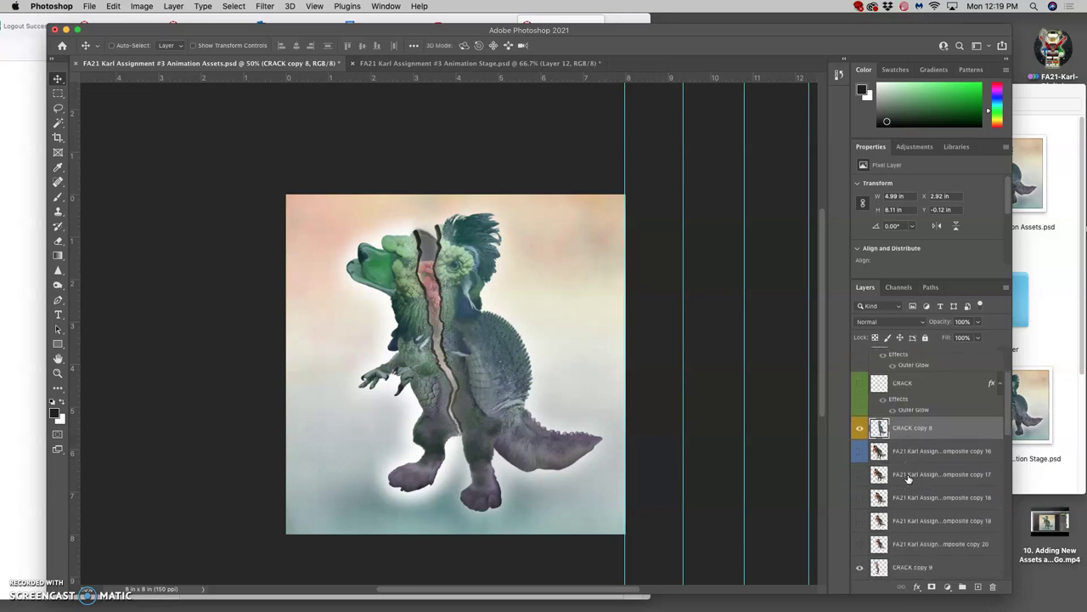
left_click_drag(912, 517, 912, 540)
key("super+t")
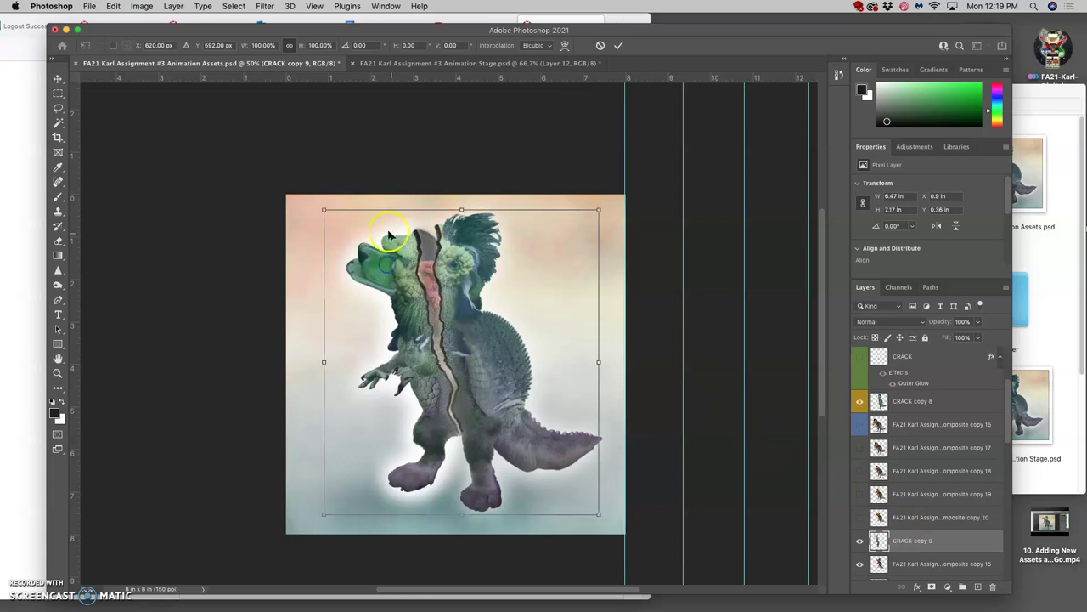
left_click_drag(327, 201, 313, 202)
mouse_move(382, 279)
left_mouse_down()
mouse_move(382, 269)
mouse_move(380, 278)
left_mouse_up()
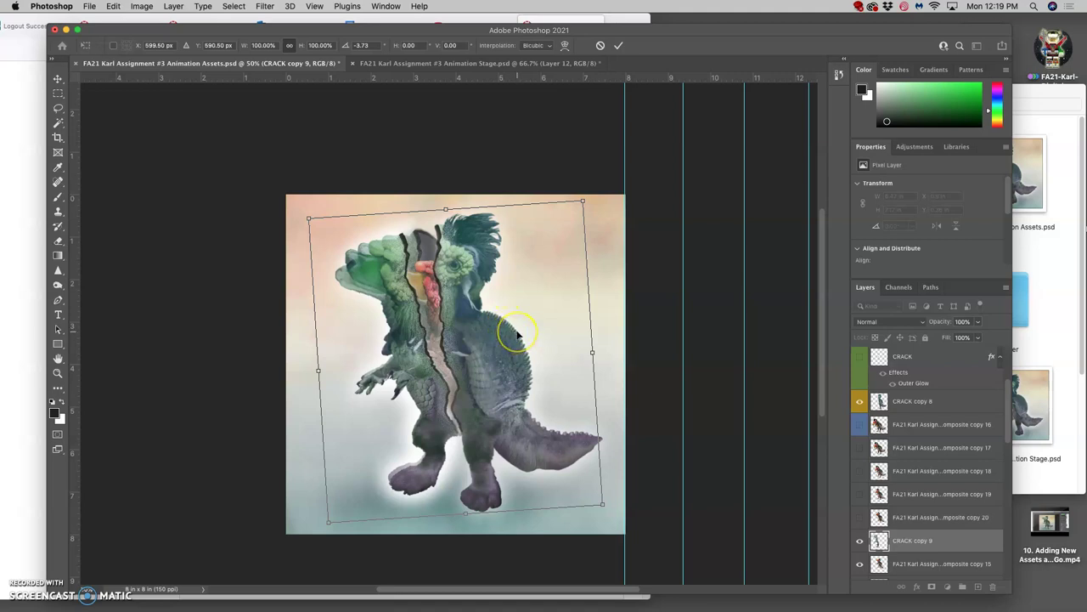
key("shift+Up")
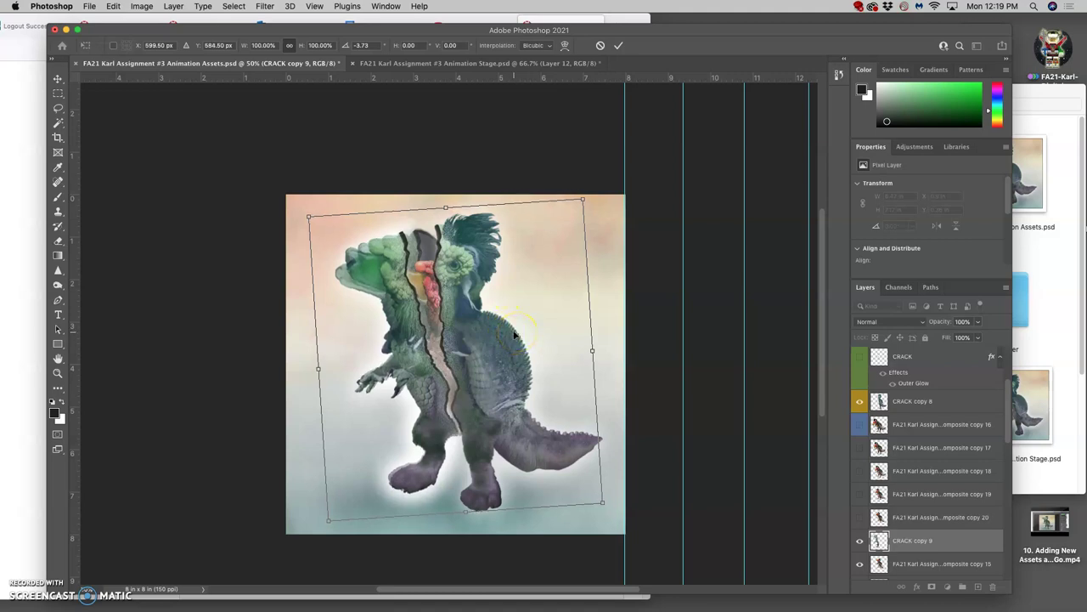
key("Left")
key("Left")
- Warp the lower part of CRACK copy 9 slightly down and to the left around the leg, and apply the transform
right_click(441, 403)
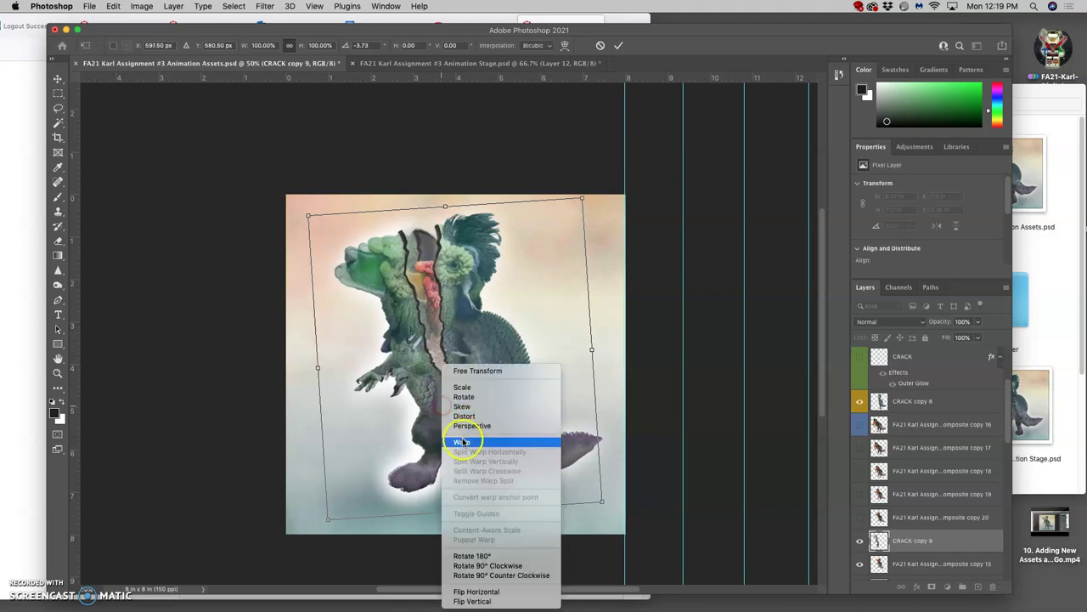
left_click(493, 440)
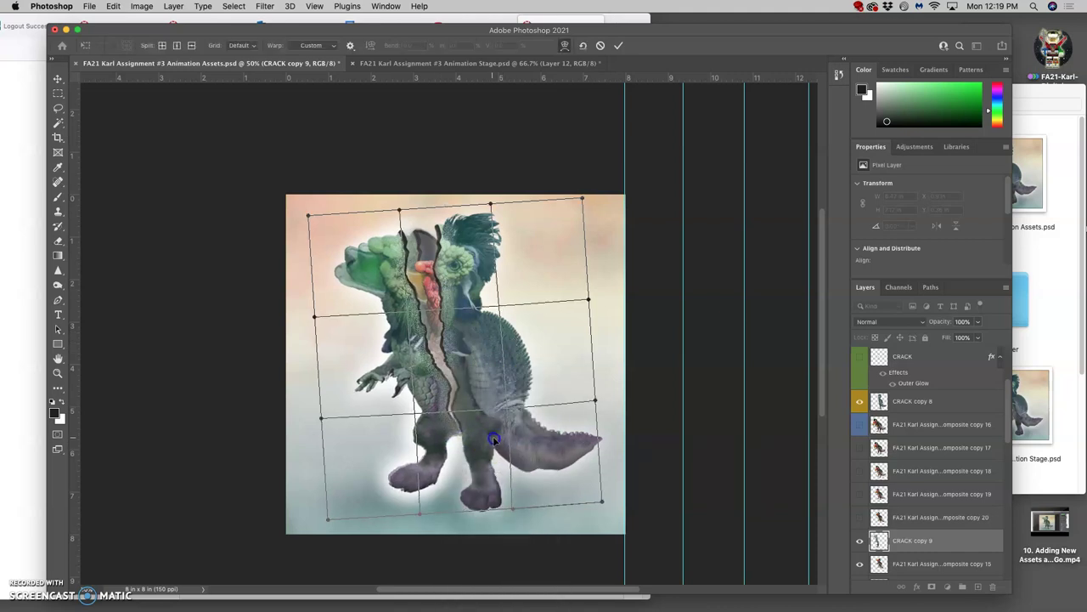
left_click_drag(429, 451, 420, 461)
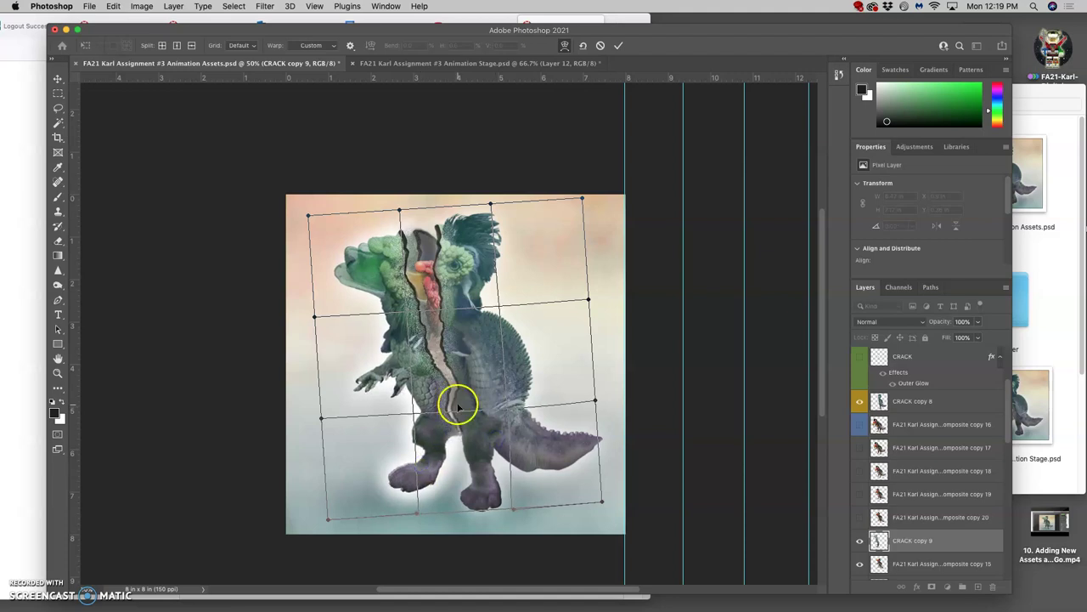
key("Return")
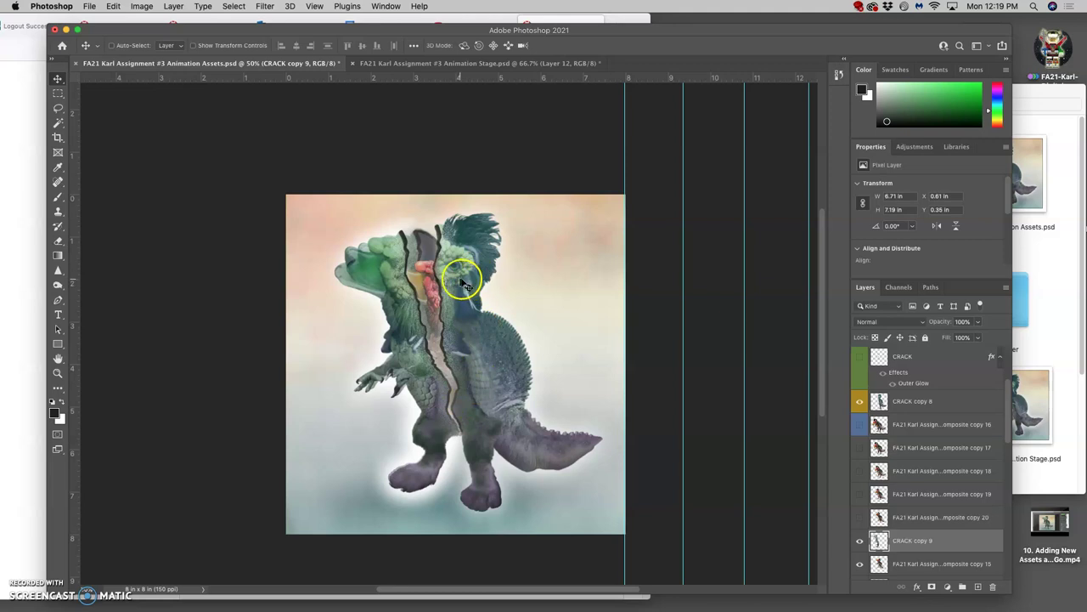
- Rotate the CRACK copy 7 layer about -3.8° with Free Transform and shift it about 9 px left and 23 px up
scroll(906, 498, "down", 5)
left_click(860, 499)
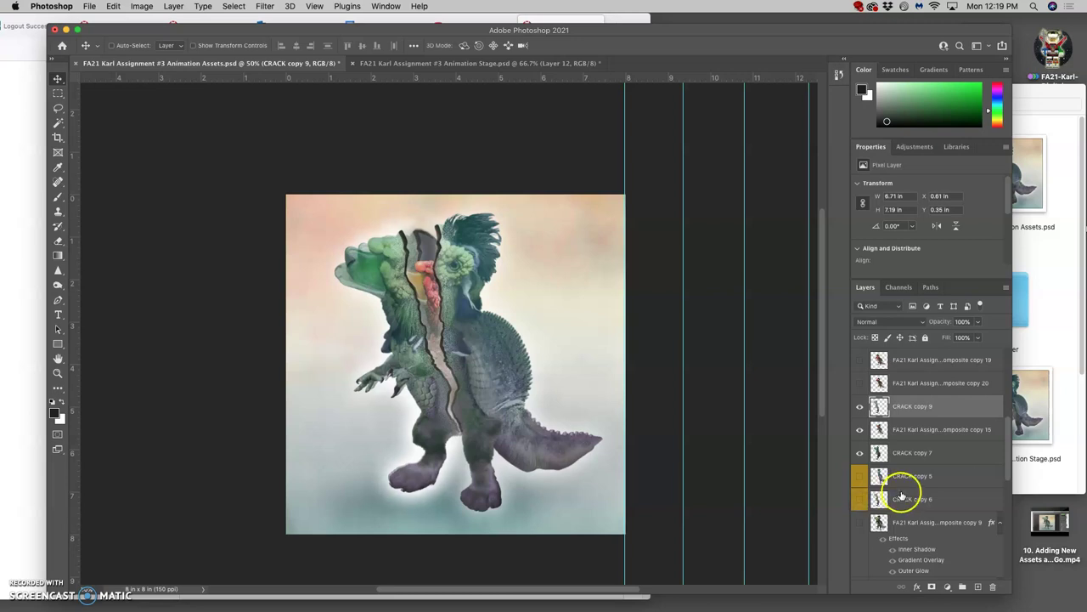
scroll(921, 454, "up", 1)
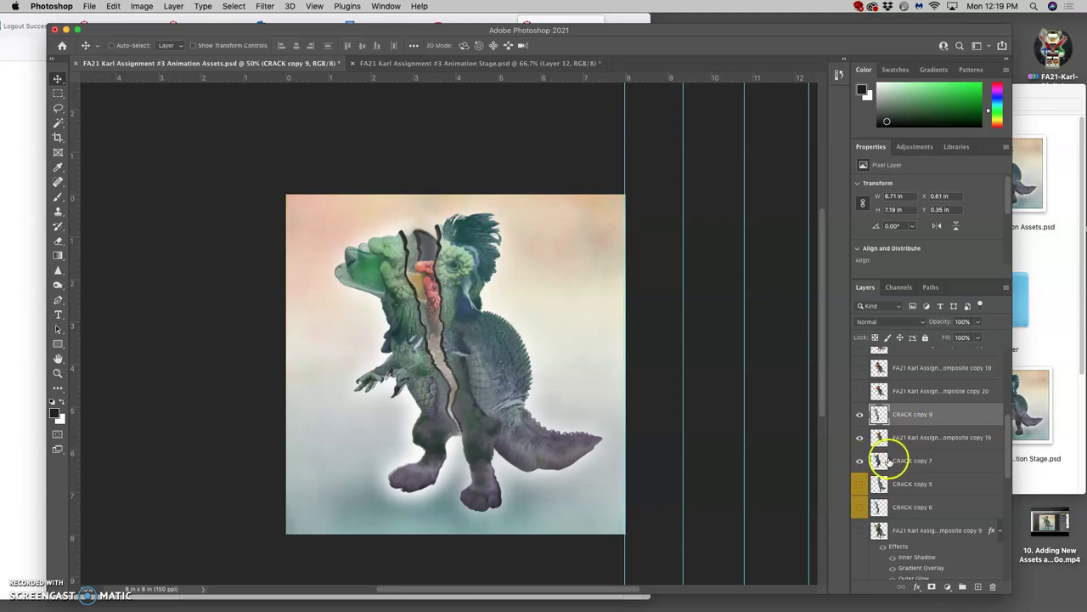
left_click(859, 460)
left_click(860, 461)
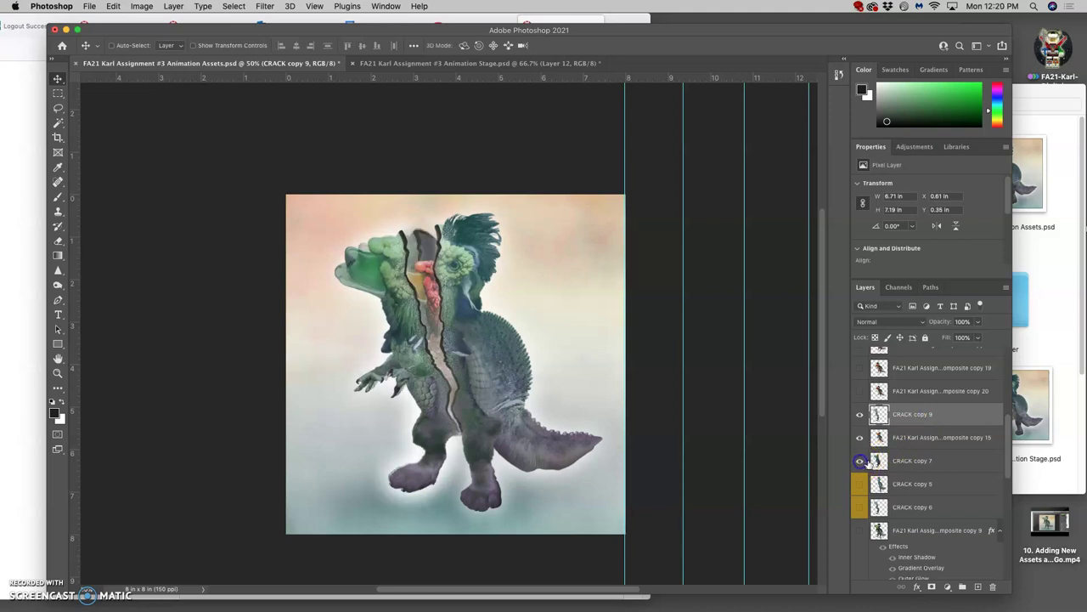
left_click(908, 465)
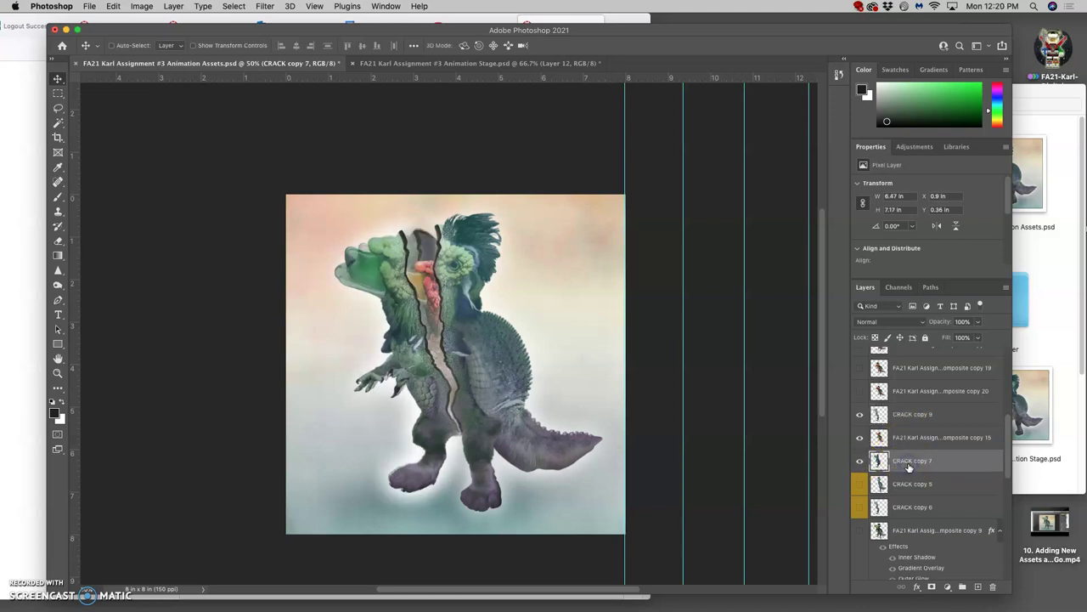
key("super+t")
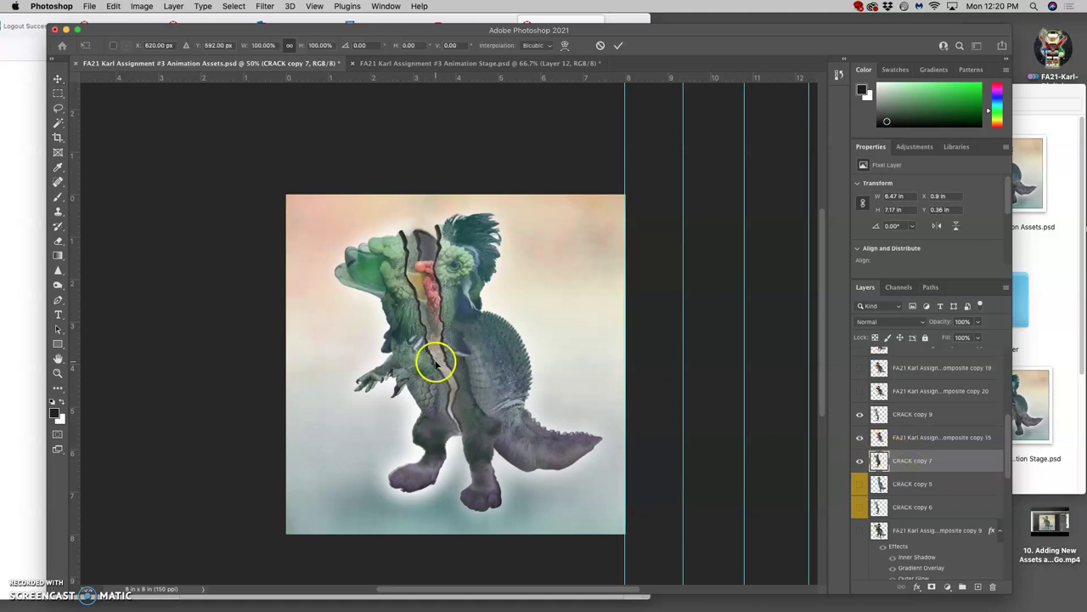
right_click(436, 358)
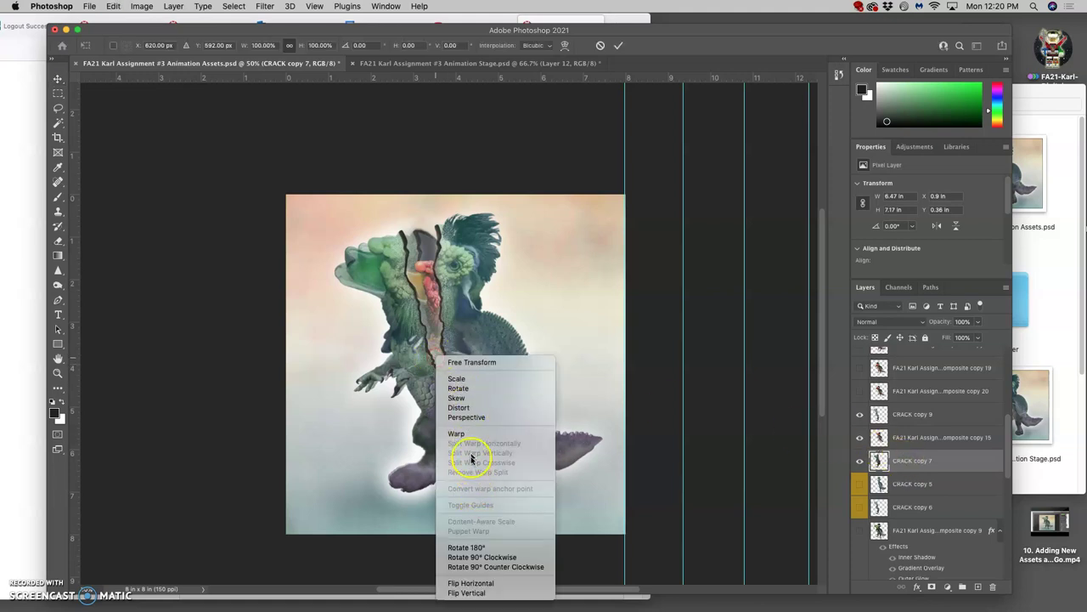
left_click(458, 380)
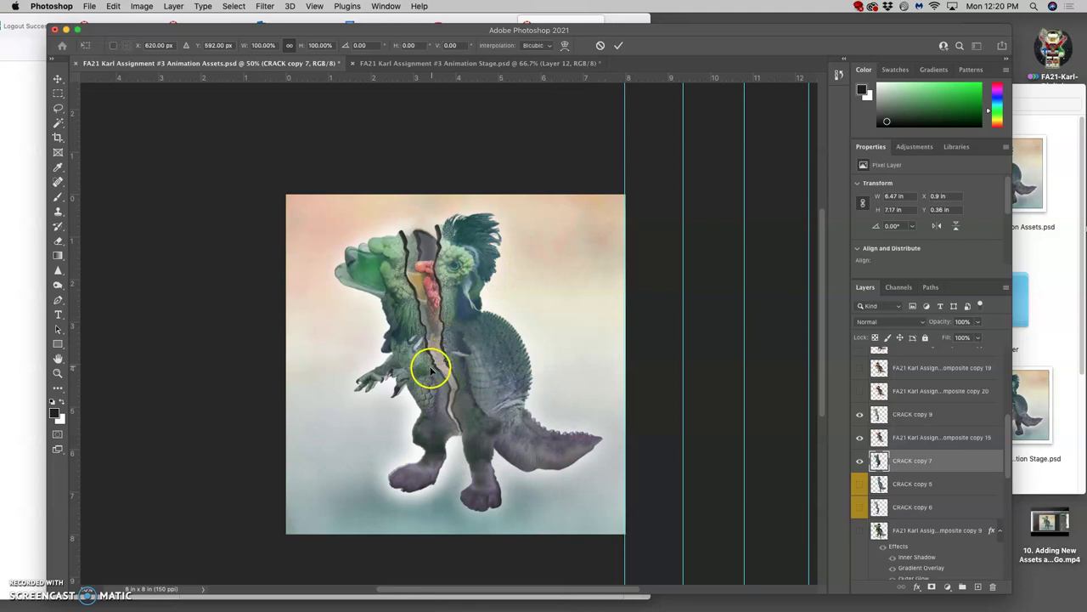
left_click_drag(603, 205, 592, 199)
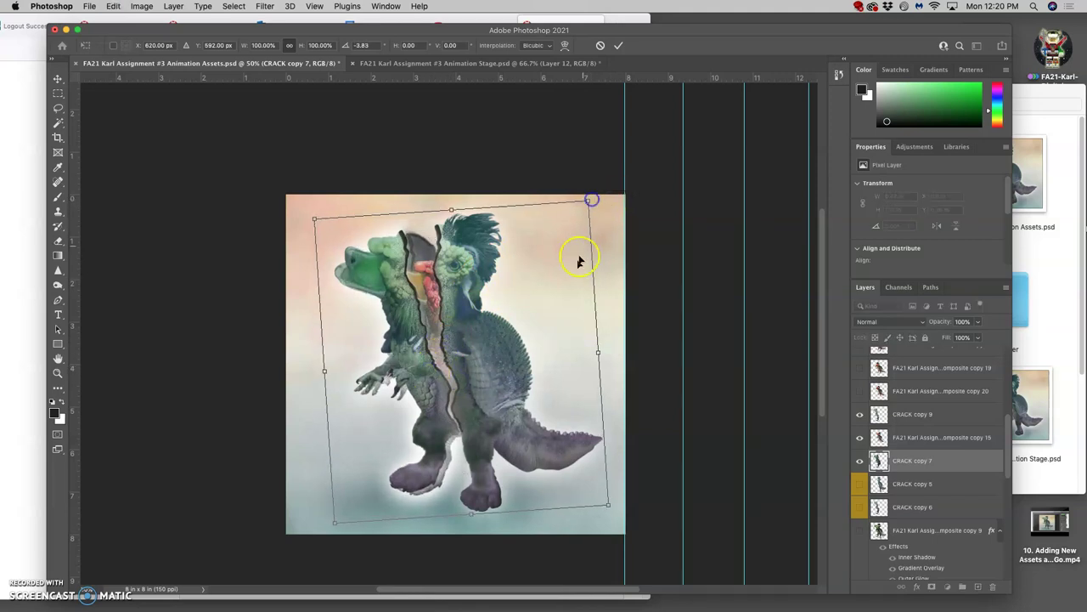
left_click_drag(537, 346, 534, 342)
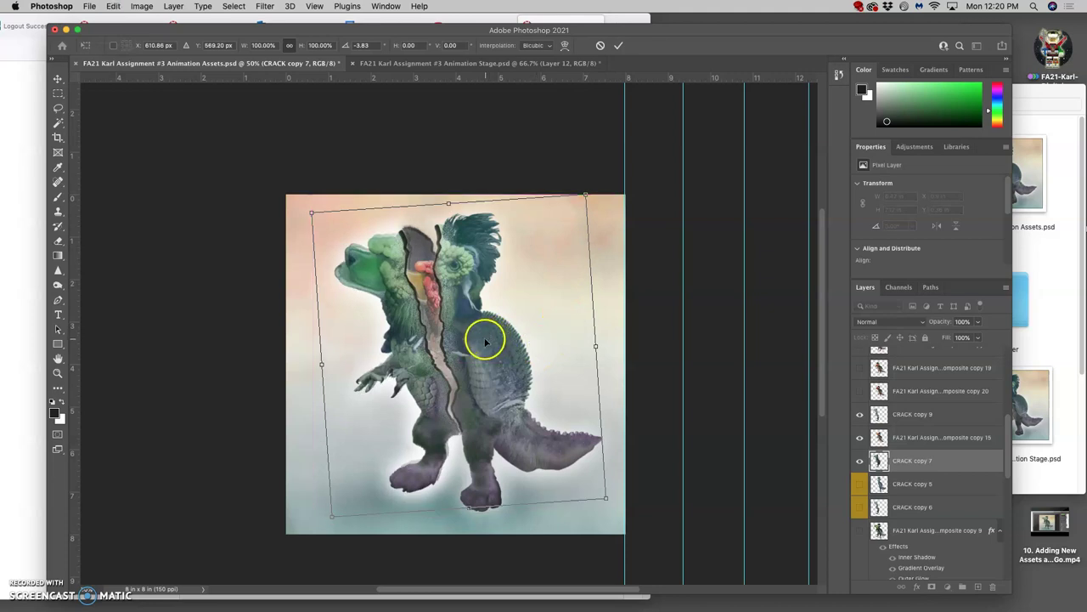
- Warp the CRACK copy 7 layer slightly around the creature's snout and apply the transform
right_click(392, 334)
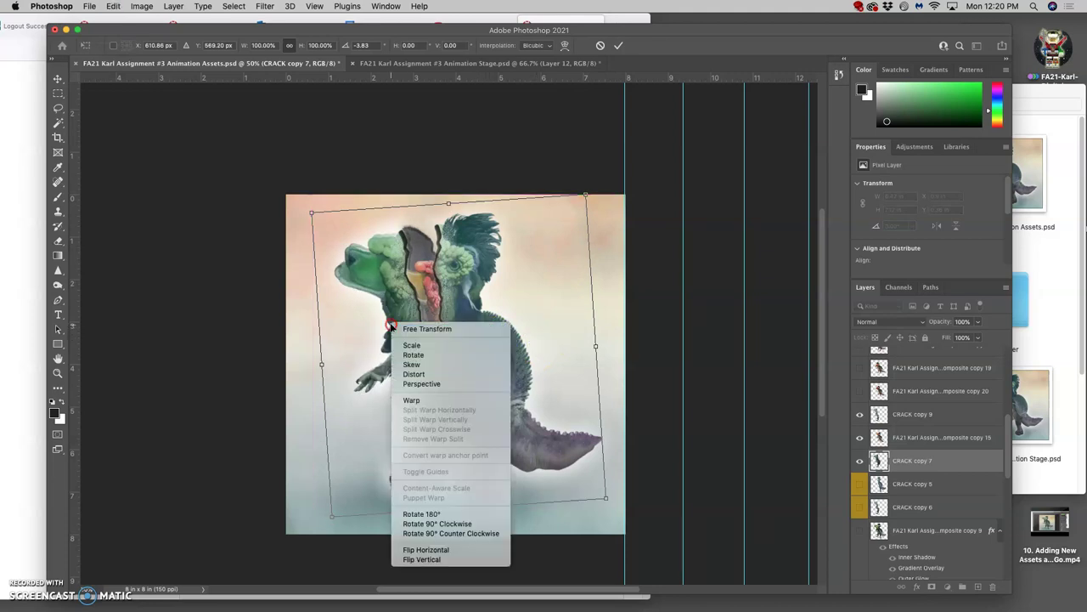
left_click(412, 401)
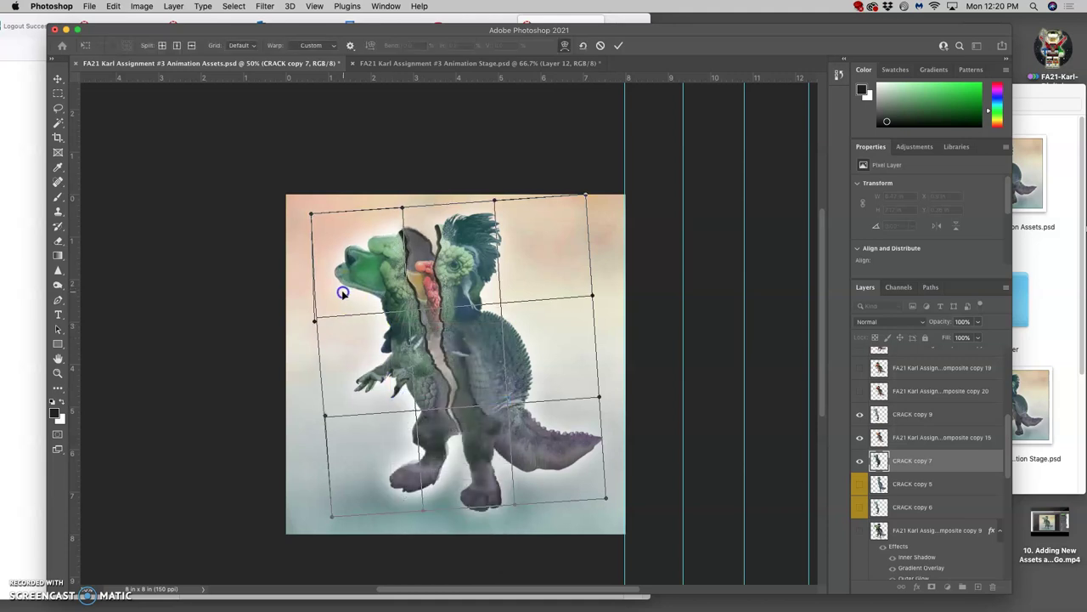
left_click_drag(342, 294, 341, 292)
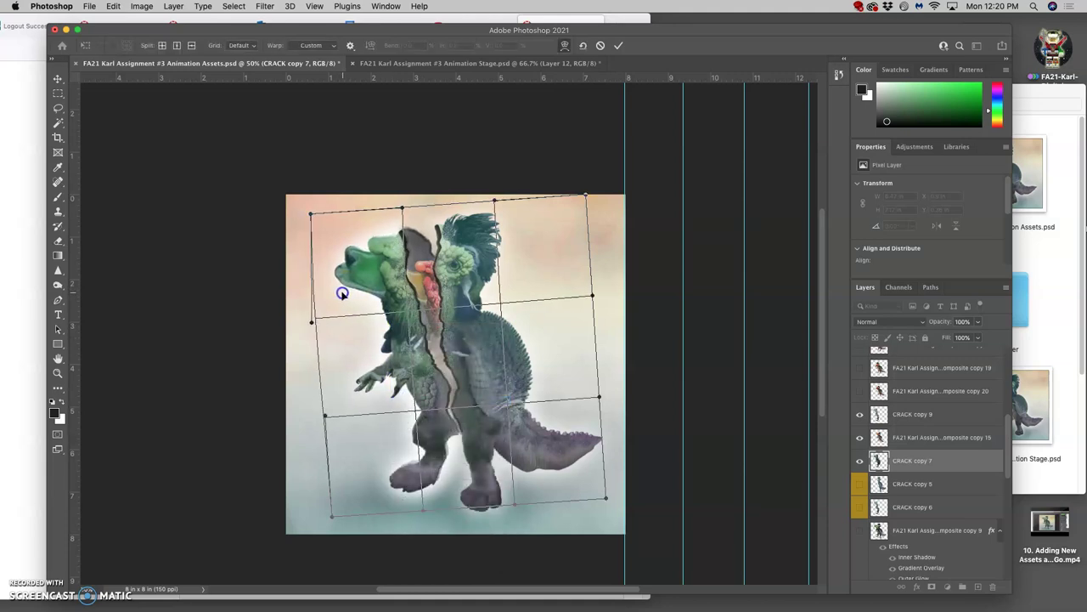
left_click(424, 406)
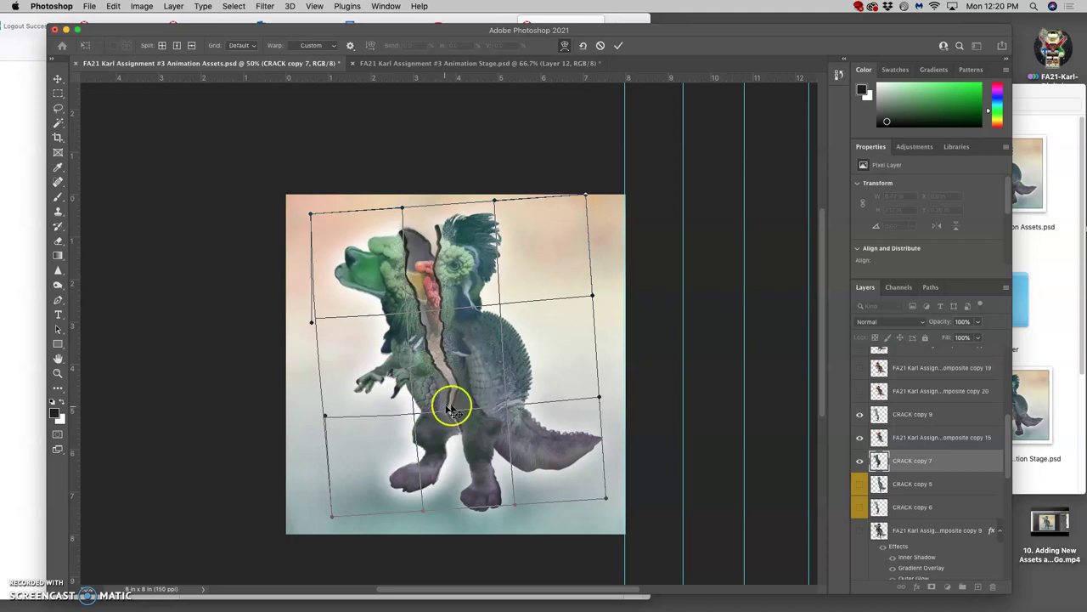
key("Return")
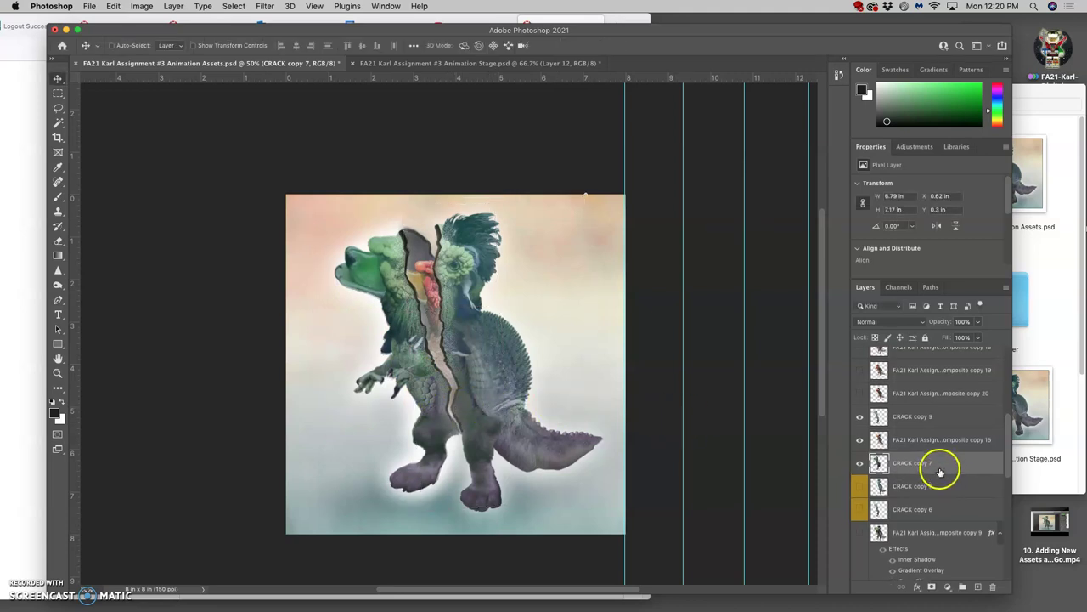
- Rotate the CRACK copy 8 layer about 2.55° with Free Transform
scroll(938, 468, "up", 2)
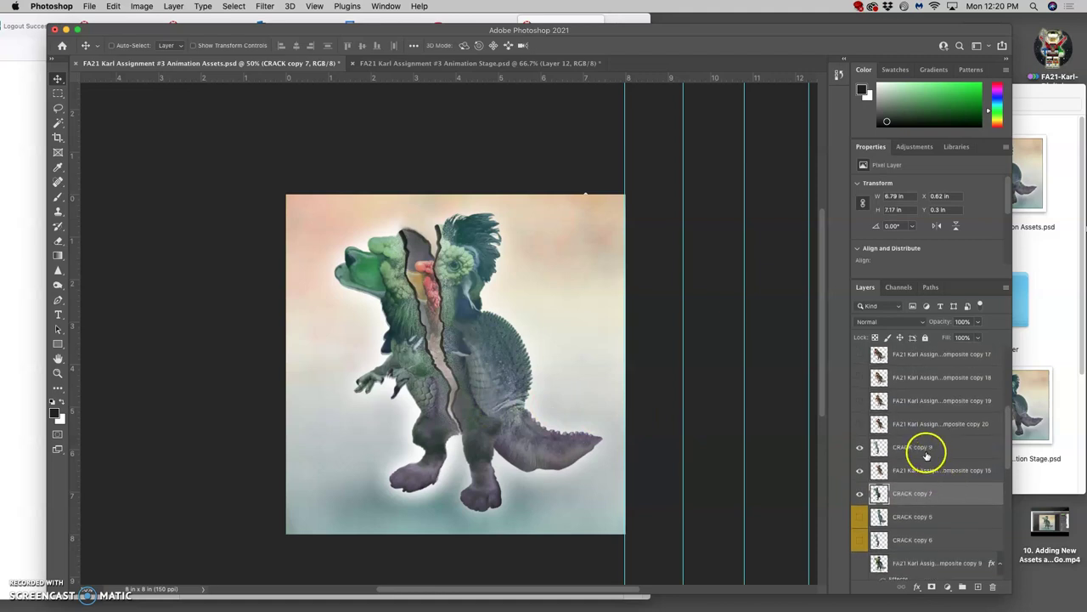
scroll(926, 455, "up", 3)
left_click(922, 371)
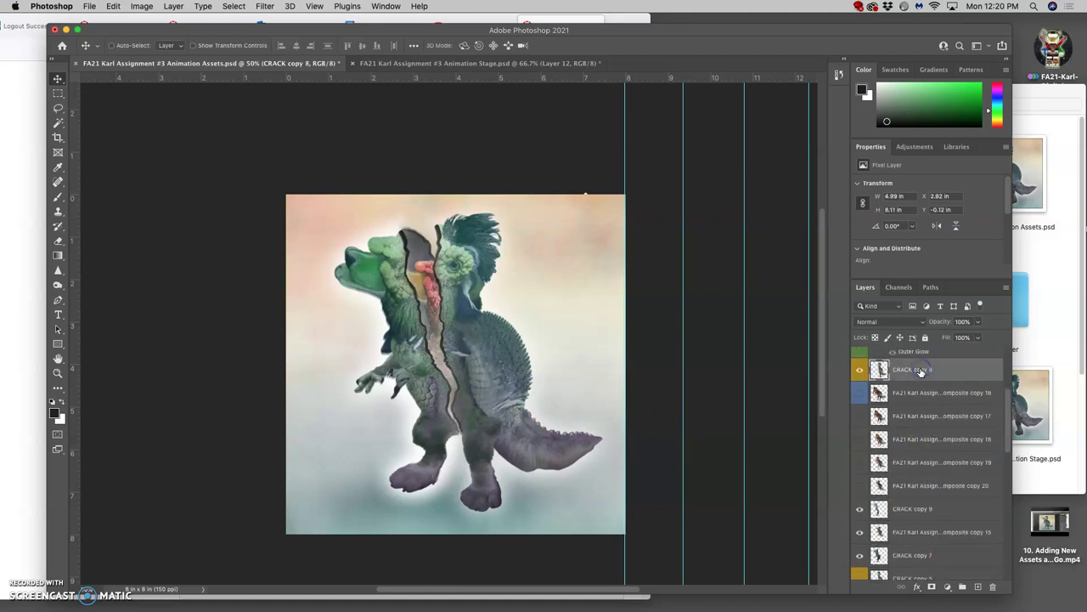
key("super+t")
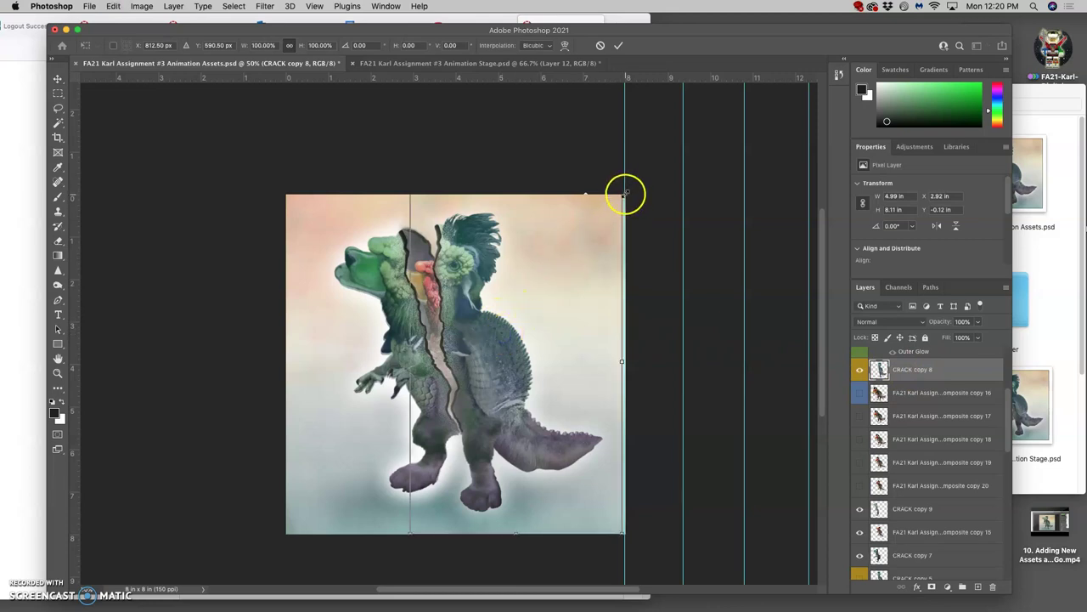
left_click_drag(631, 184, 636, 179)
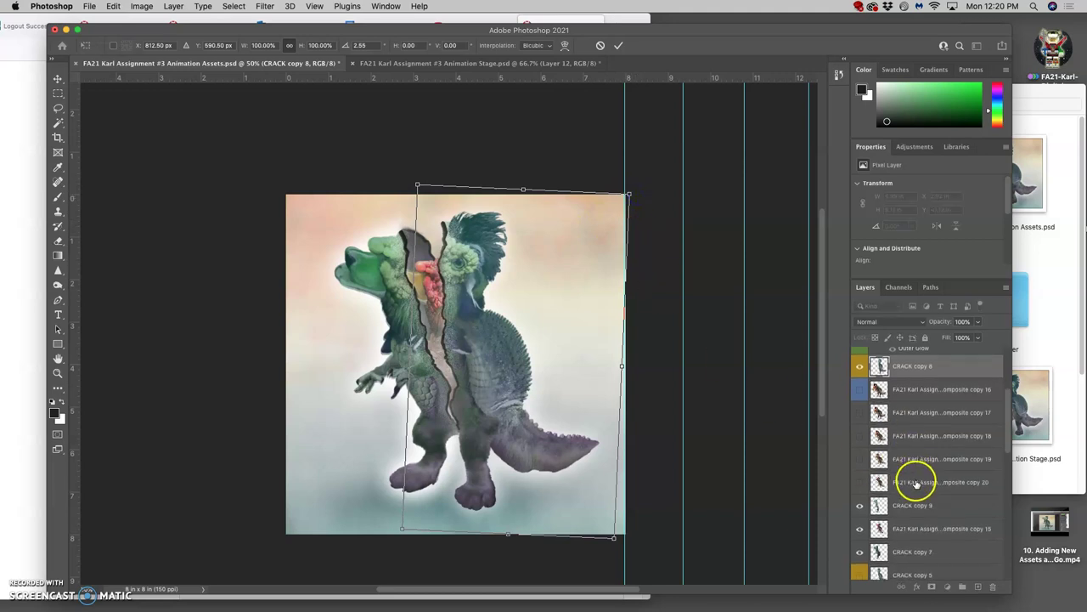
- Apply the rotation, show CRACK copy 5 as a reference, and move CRACK copy 8 about 0.13 in right and 0.05 in down
scroll(916, 483, "down", 2)
left_click(860, 522)
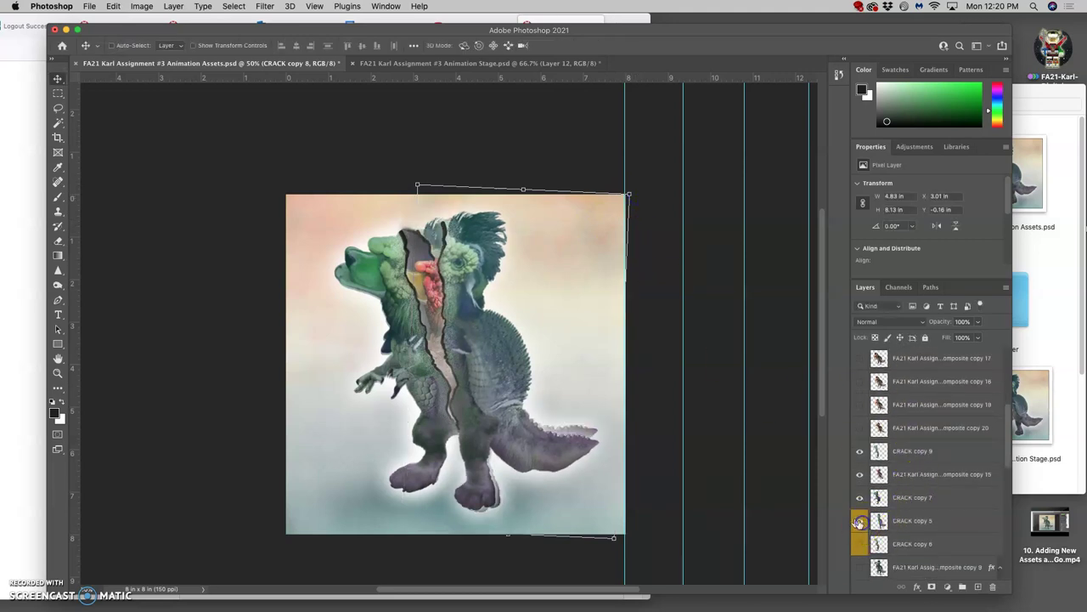
left_click_drag(516, 353, 524, 357)
right_click(525, 379)
left_click(523, 372)
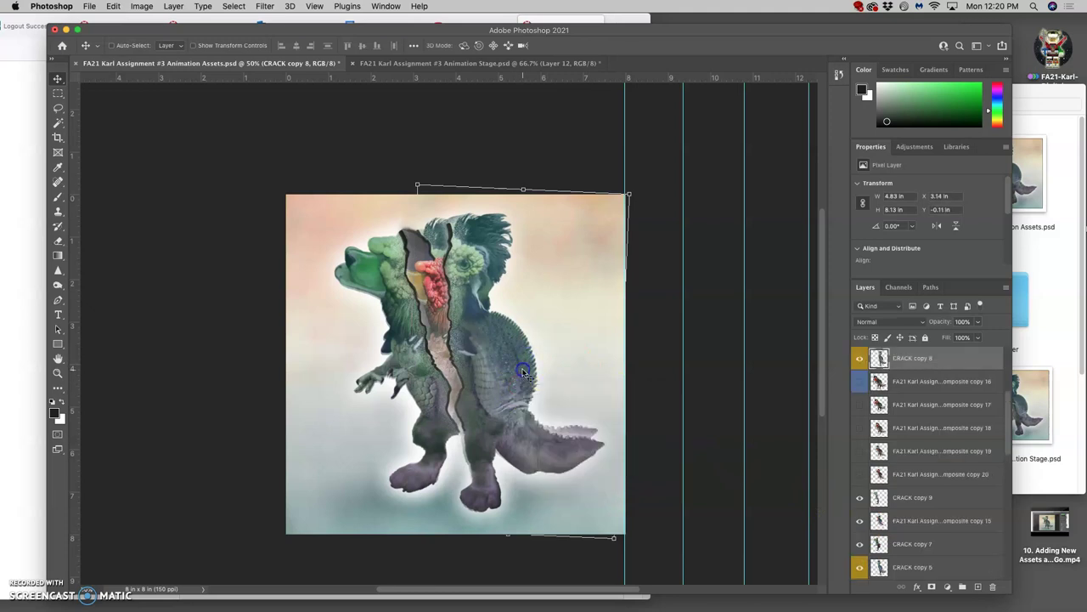
- Warp the lower leg area of CRACK copy 8 slightly to the left, apply it, and hide the CRACK copy 5 reference layer
key("super+t")
right_click(527, 375)
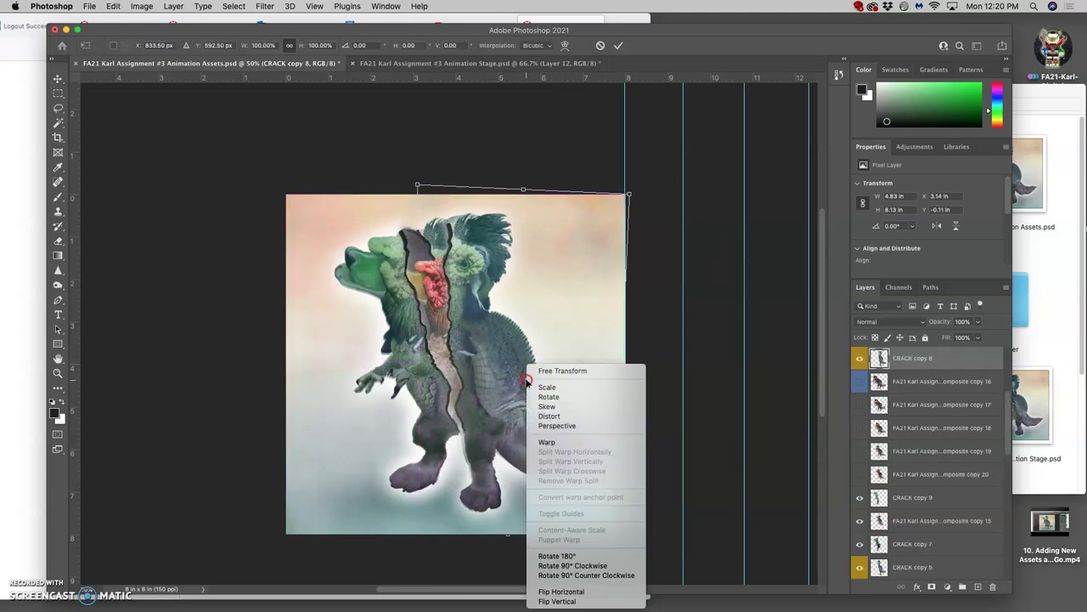
left_click(545, 442)
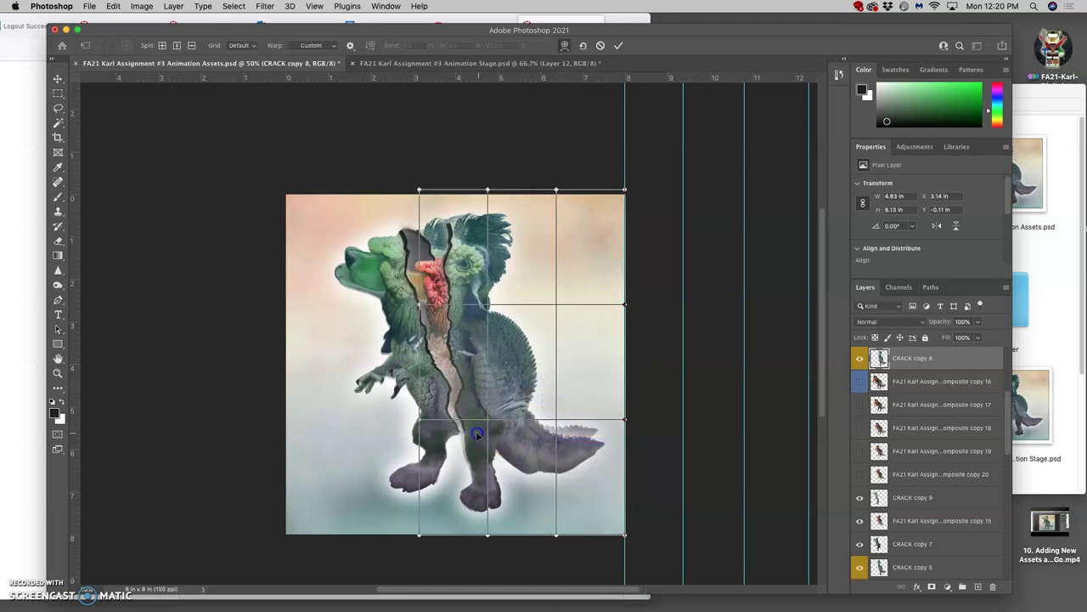
left_click_drag(544, 433, 569, 434)
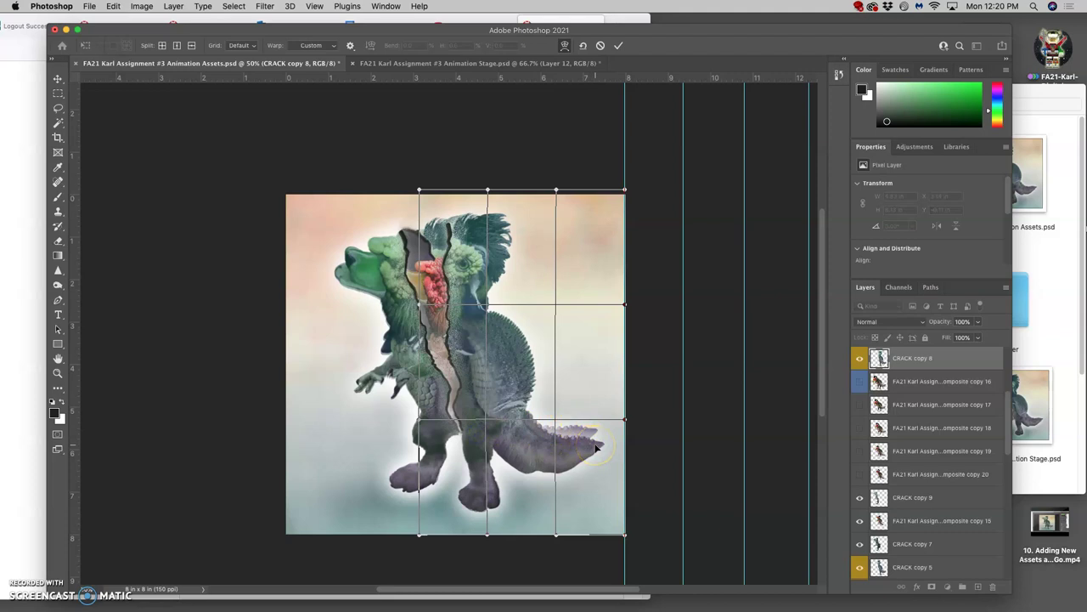
key("Return")
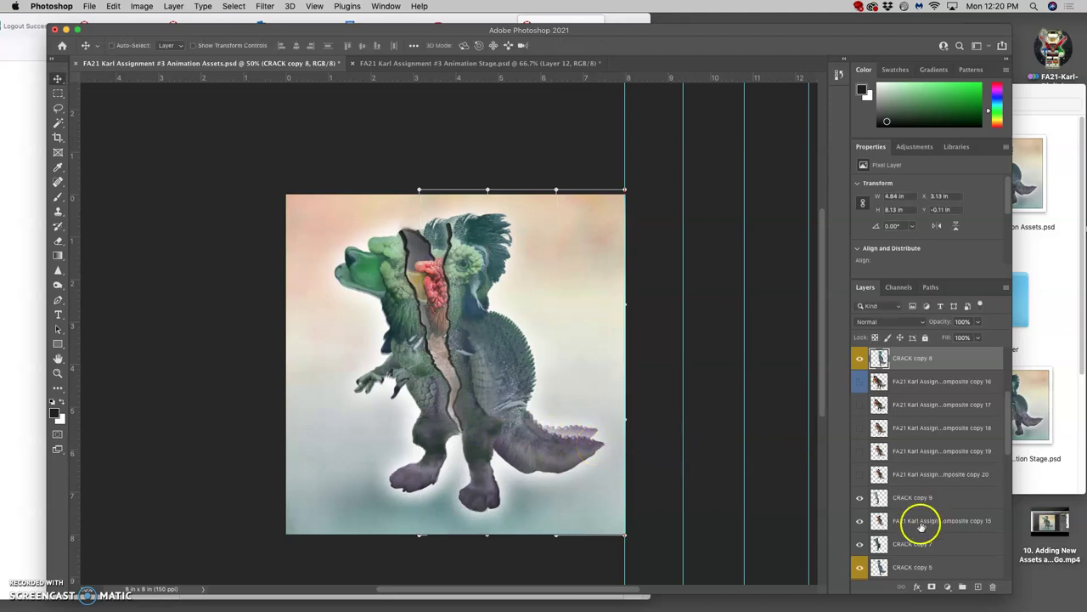
scroll(894, 541, "down", 1)
left_click(860, 543)
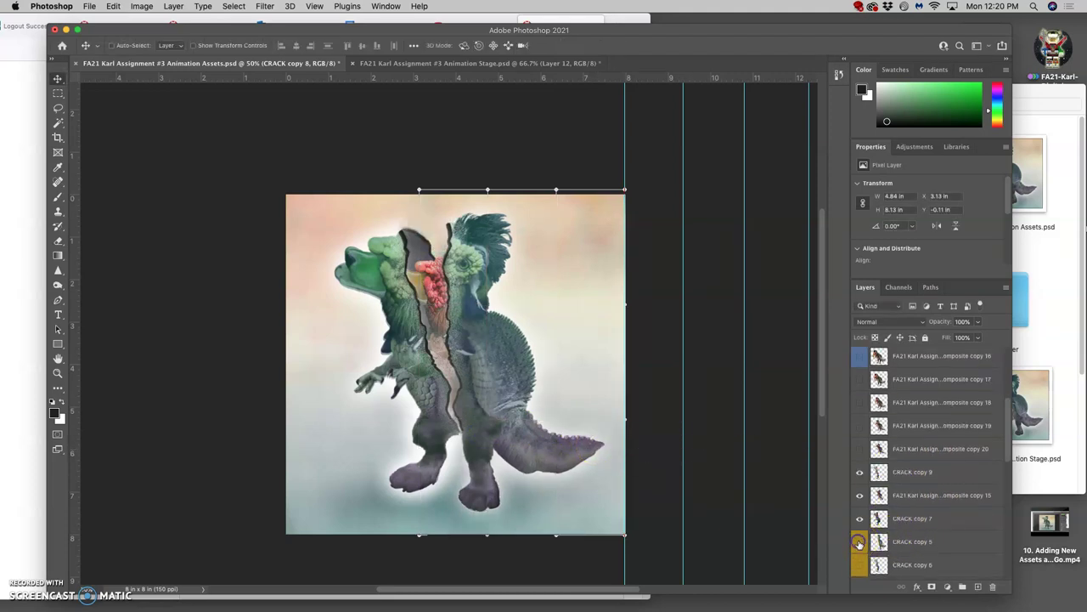
scroll(902, 491, "down", 1)
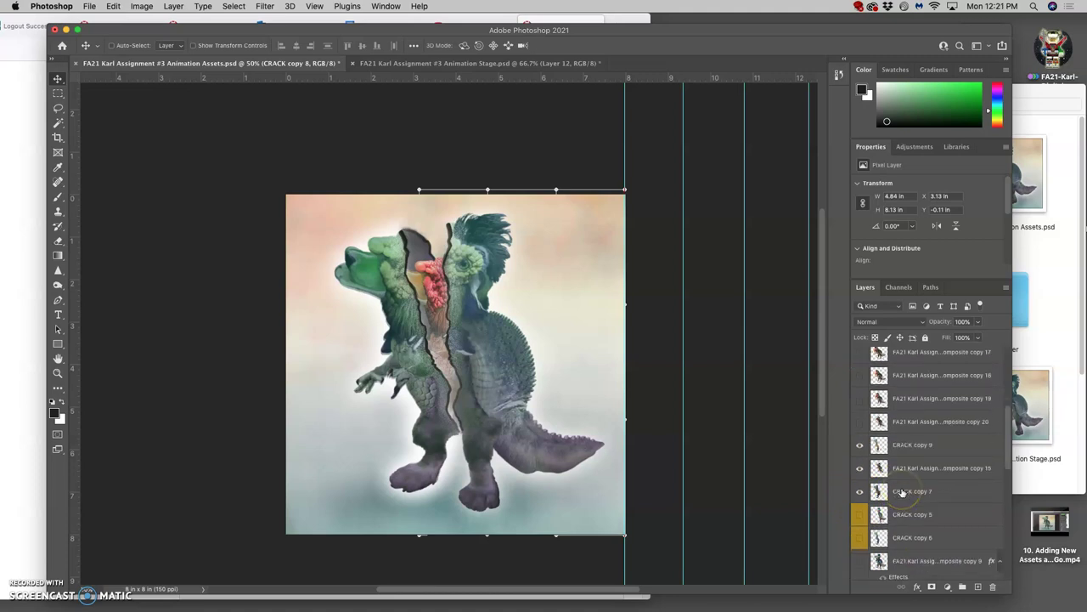
- Check the Animation Stage document and review the layer stack in Animation Assets
left_click(937, 470)
scroll(935, 477, "up", 4)
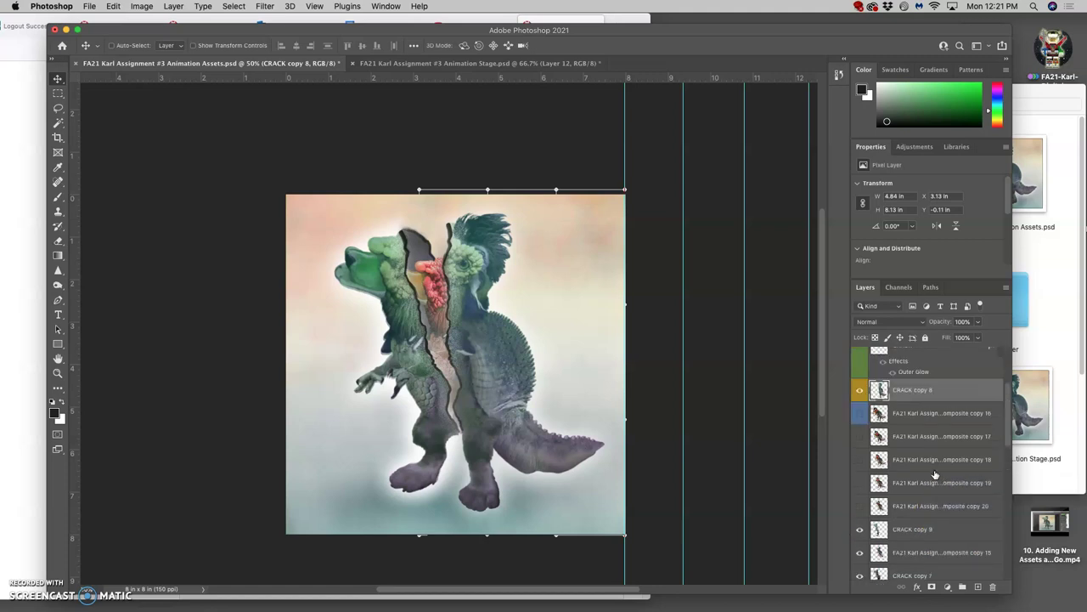
left_click(464, 64)
left_click(306, 67)
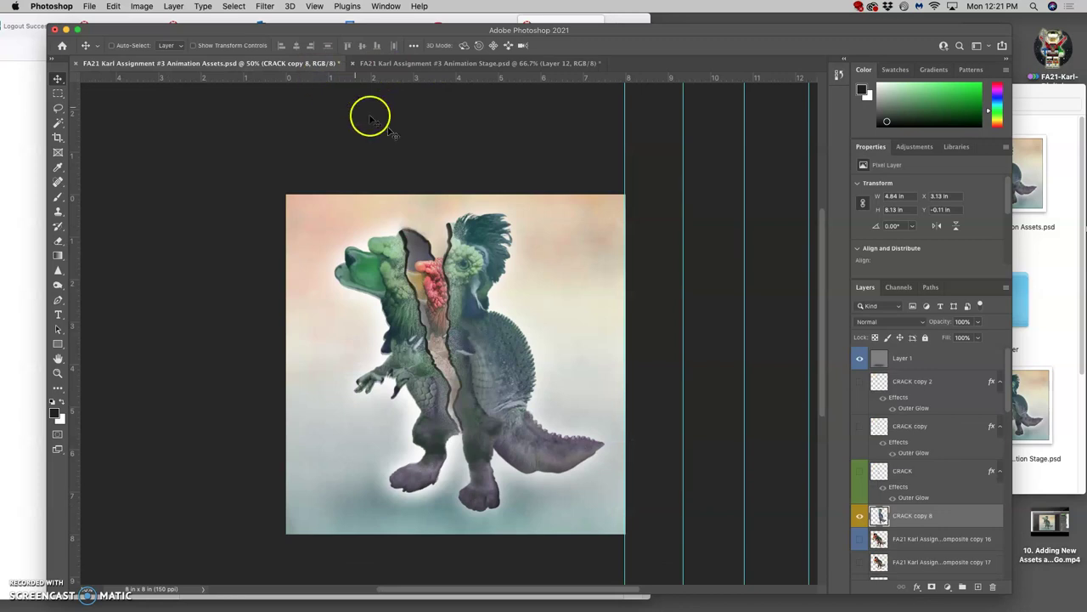
scroll(932, 528, "down", 10)
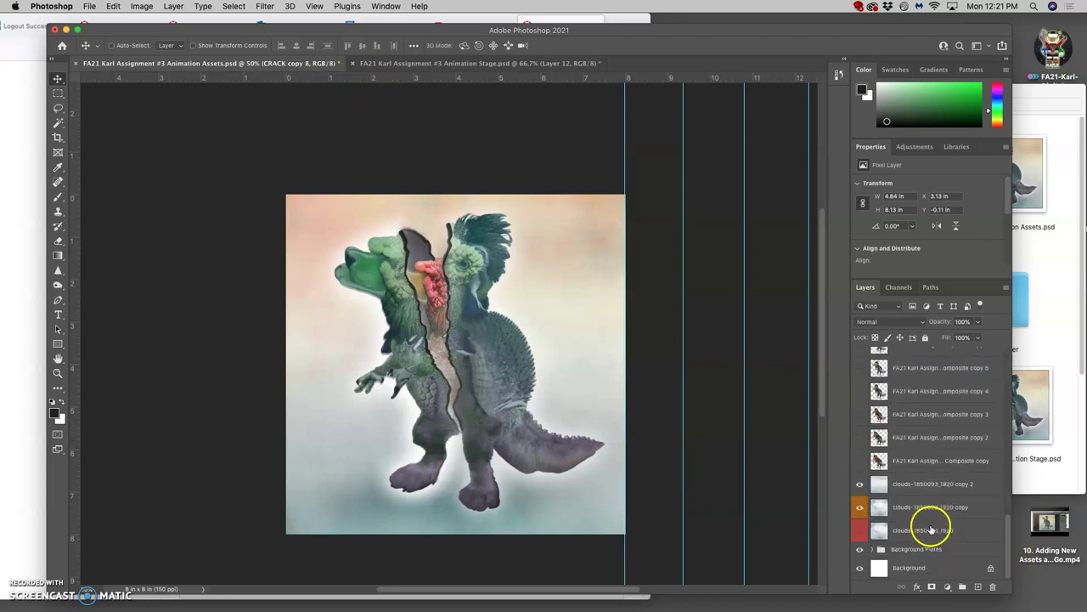
scroll(931, 529, "up", 8)
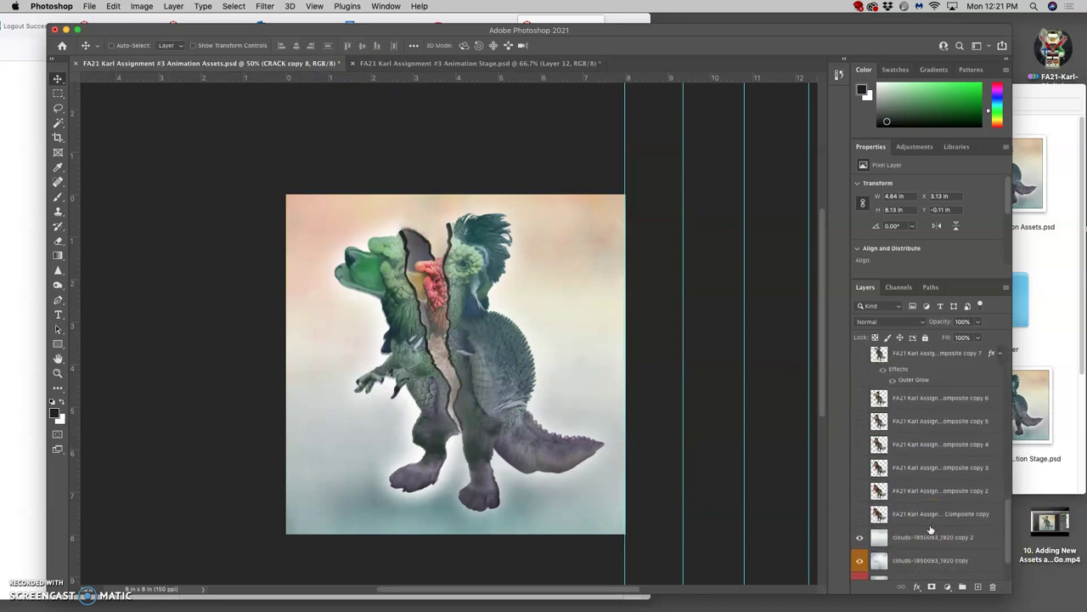
scroll(931, 528, "up", 5)
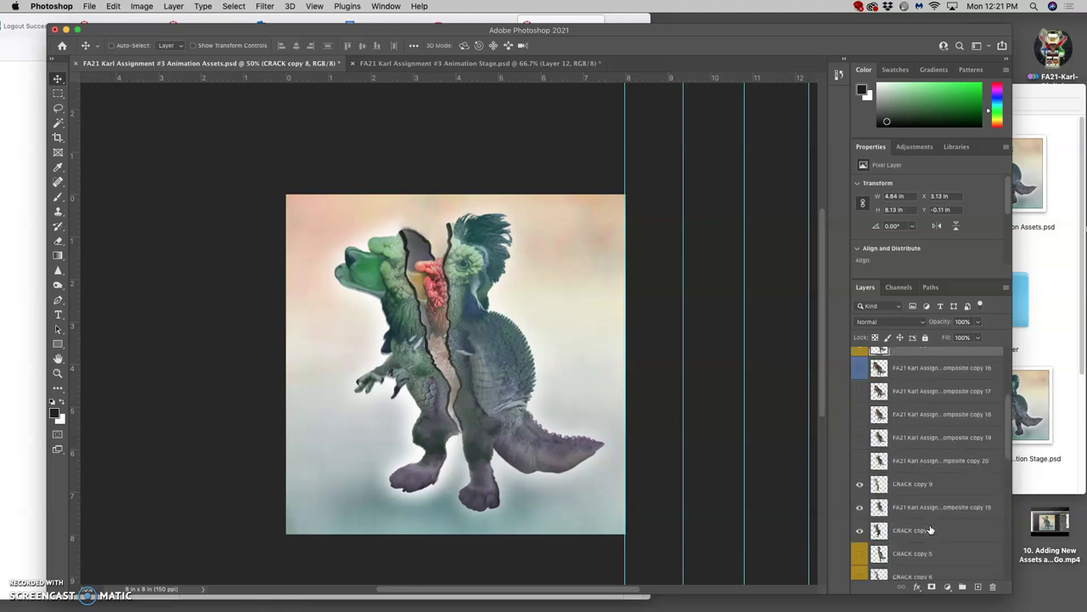
- Move the Creature Composite copy 15 layer one level up, directly above CRACK copy 9
left_click(909, 512)
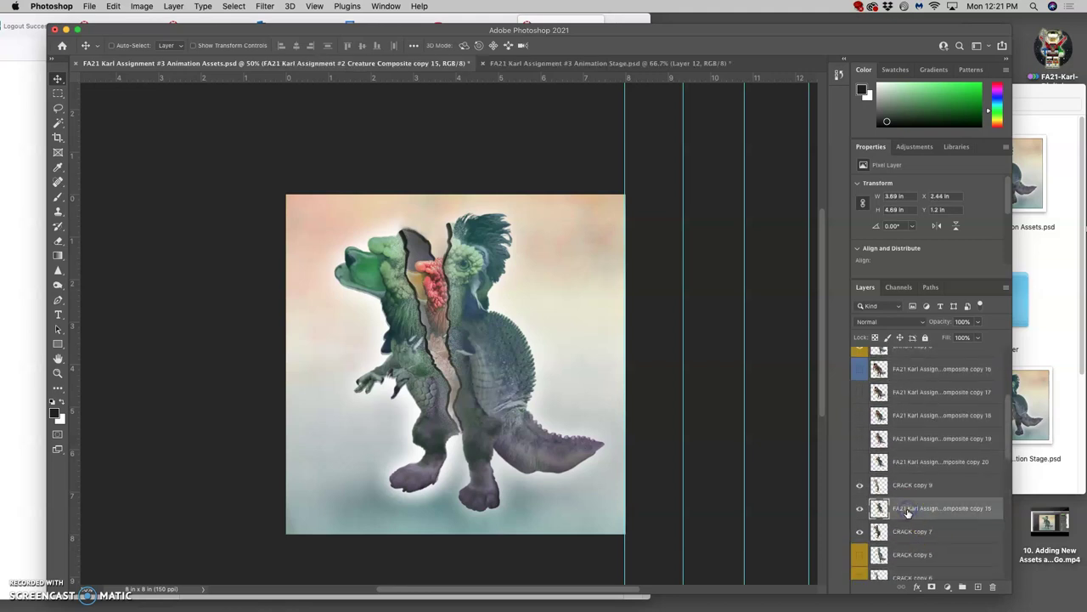
key("super+]")
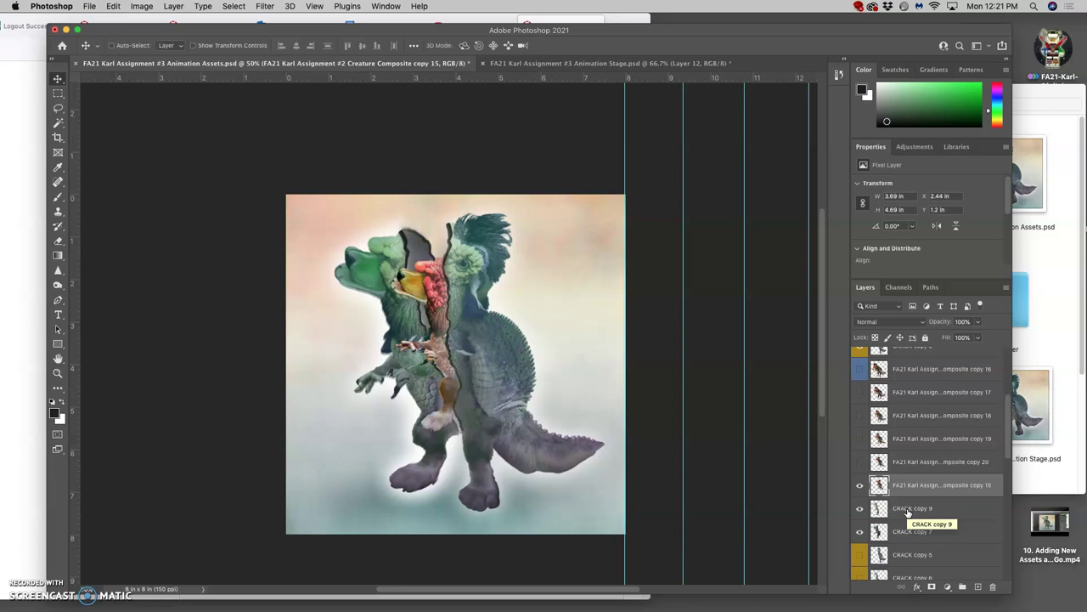
key("super+]")
key("super+[")
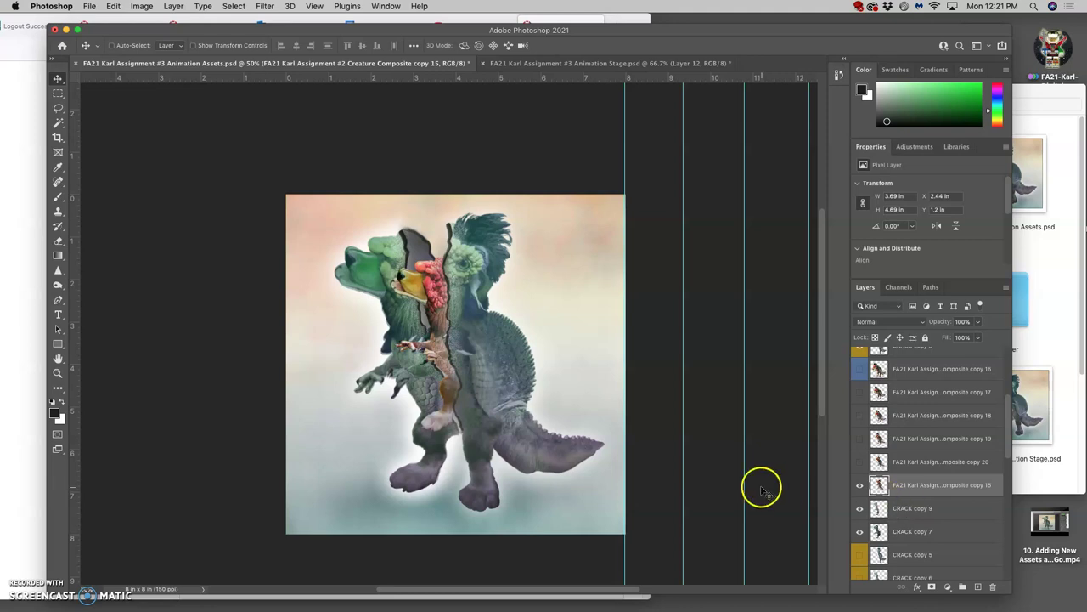
- Lasso the arm and lower crack area of CRACK copy 9, copy it to a new layer, and place it above Creature Composite copy 15
left_click(907, 508)
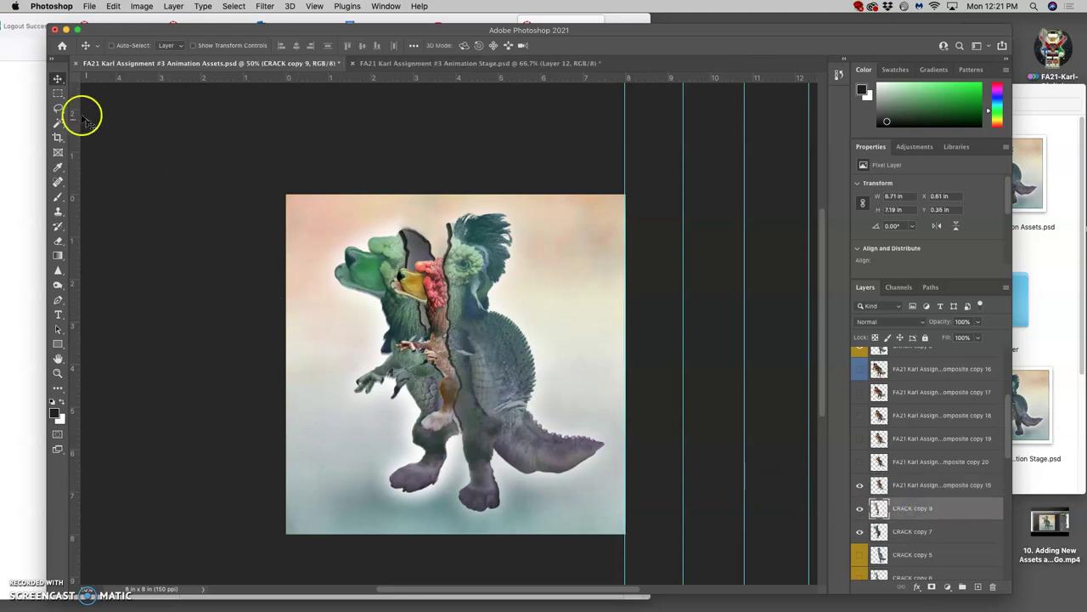
left_click(58, 108)
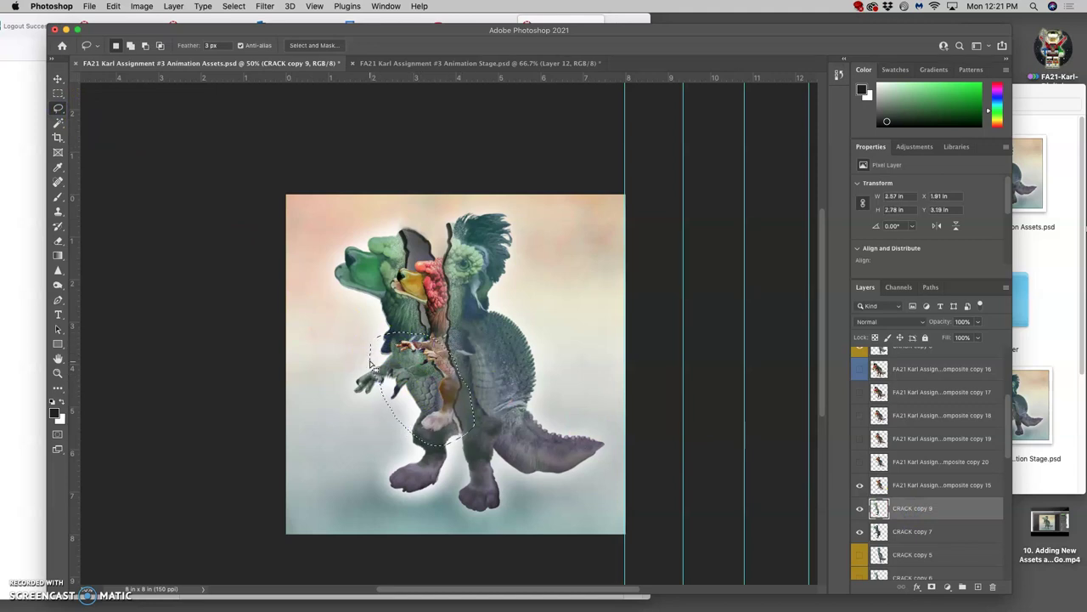
key("ctrl+j")
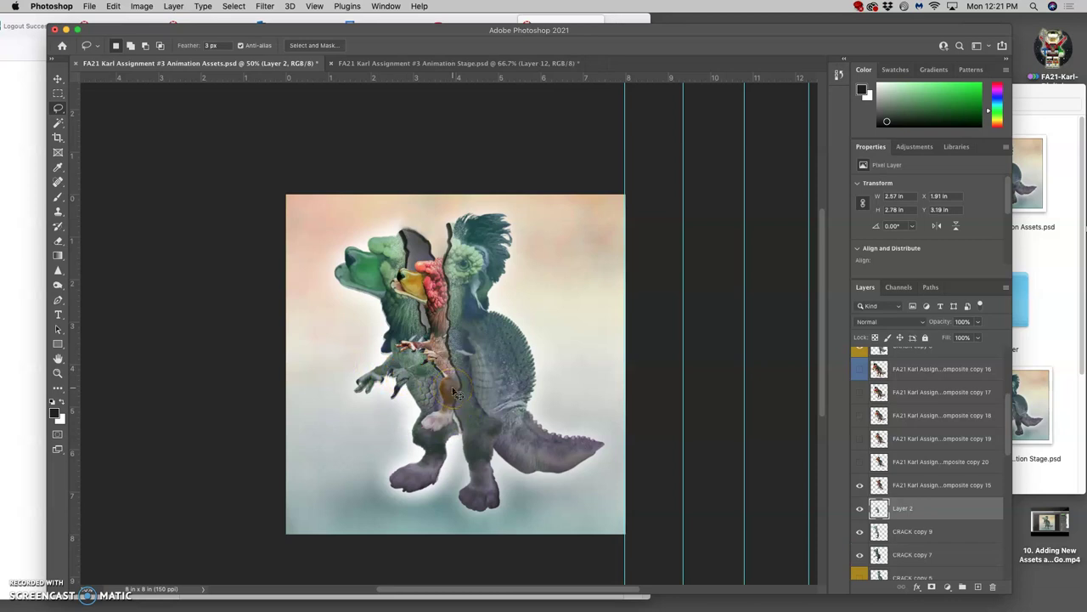
key("ctrl+bracketright")
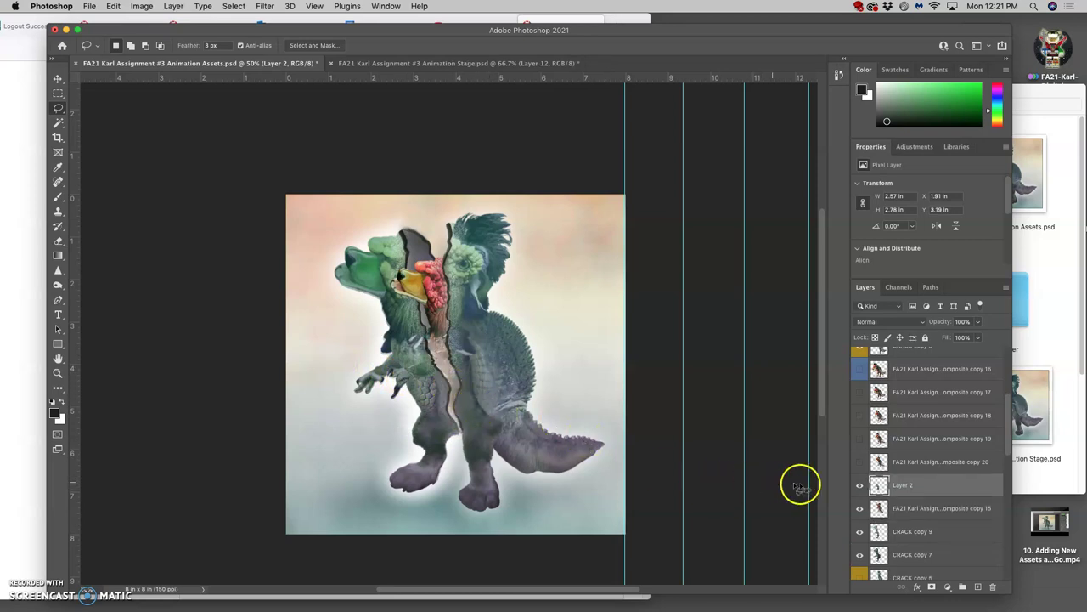
left_click(859, 486)
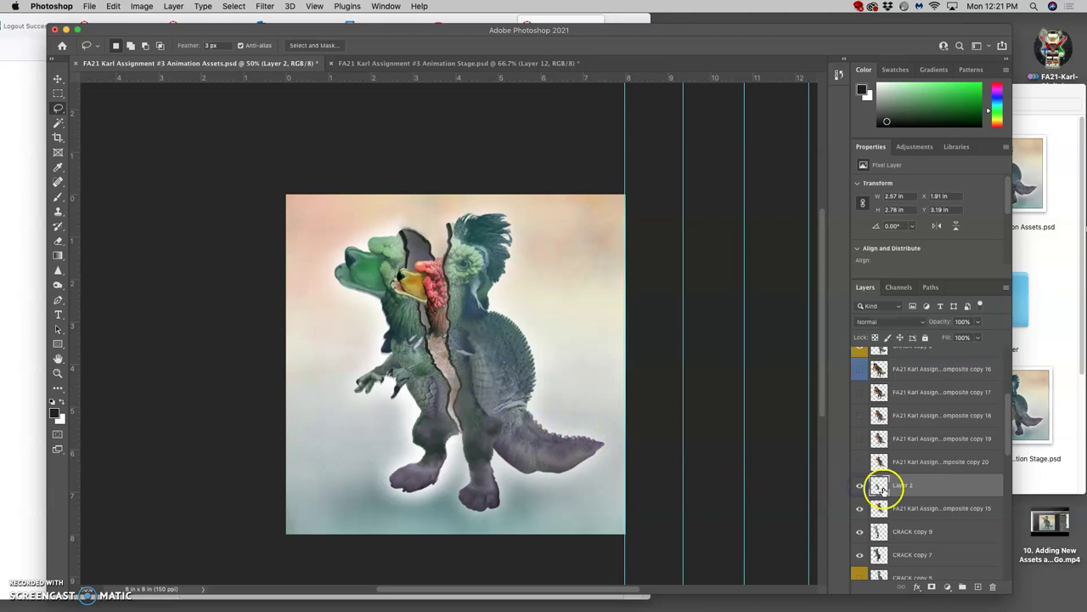
- Darken the inner body along the lower crack on Layer 2 with Burn tool strokes
left_click(57, 287)
left_click_drag(422, 409, 449, 405)
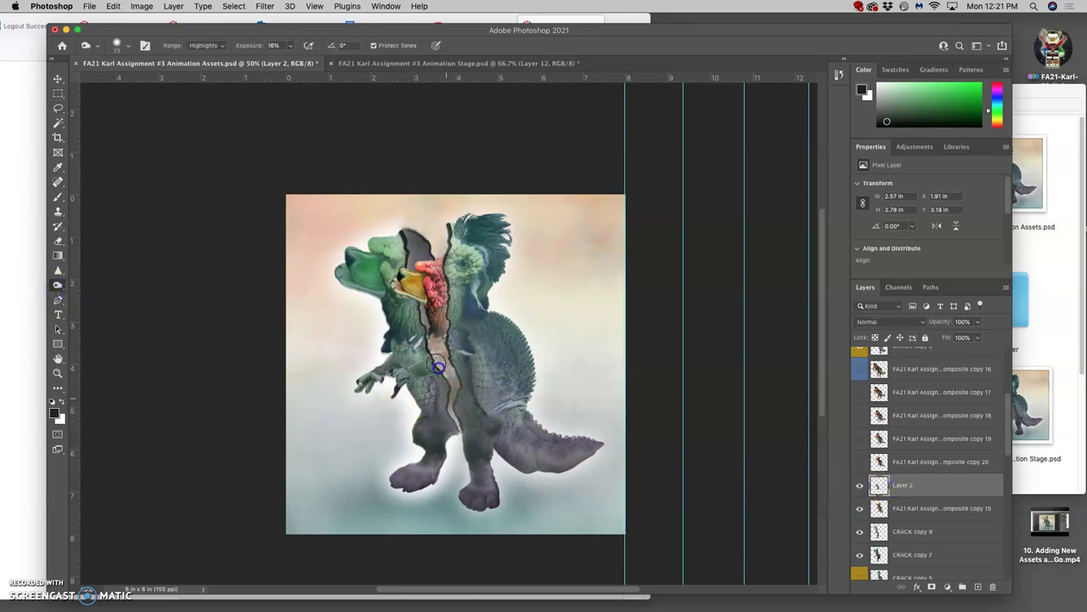
mouse_move(457, 399)
left_mouse_down()
mouse_move(436, 343)
mouse_move(438, 368)
mouse_move(445, 345)
mouse_move(437, 371)
left_mouse_up()
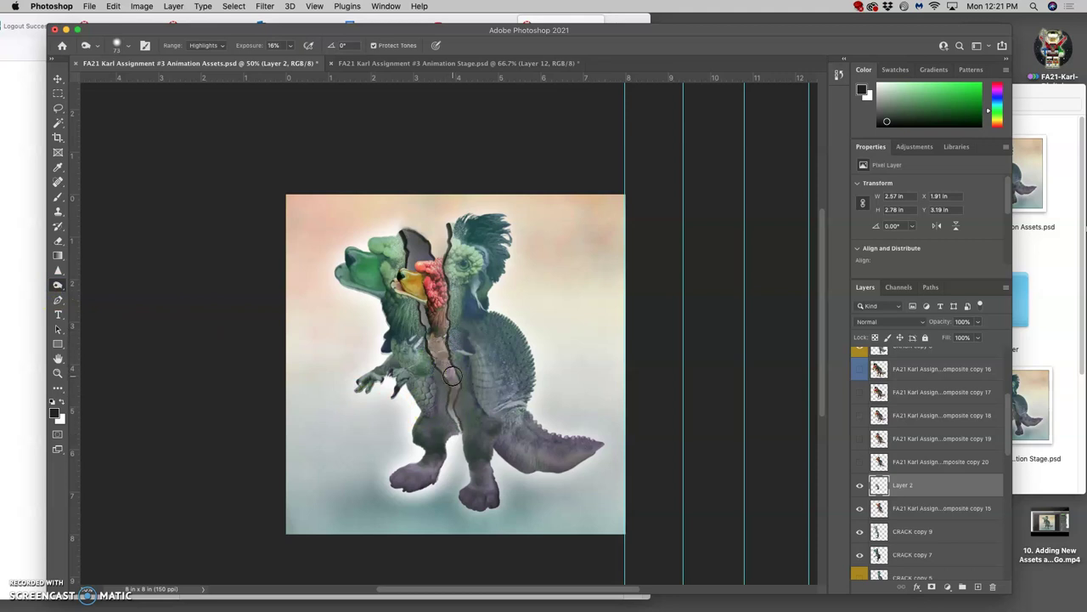
left_click(476, 359)
left_click(427, 330)
mouse_move(427, 329)
left_mouse_down()
mouse_move(470, 290)
mouse_move(493, 232)
mouse_move(767, 375)
left_mouse_up()
- Shift the clouds-1850093_1920 copy 2 layer slightly to the right with Free Transform
scroll(924, 473, "down", 10)
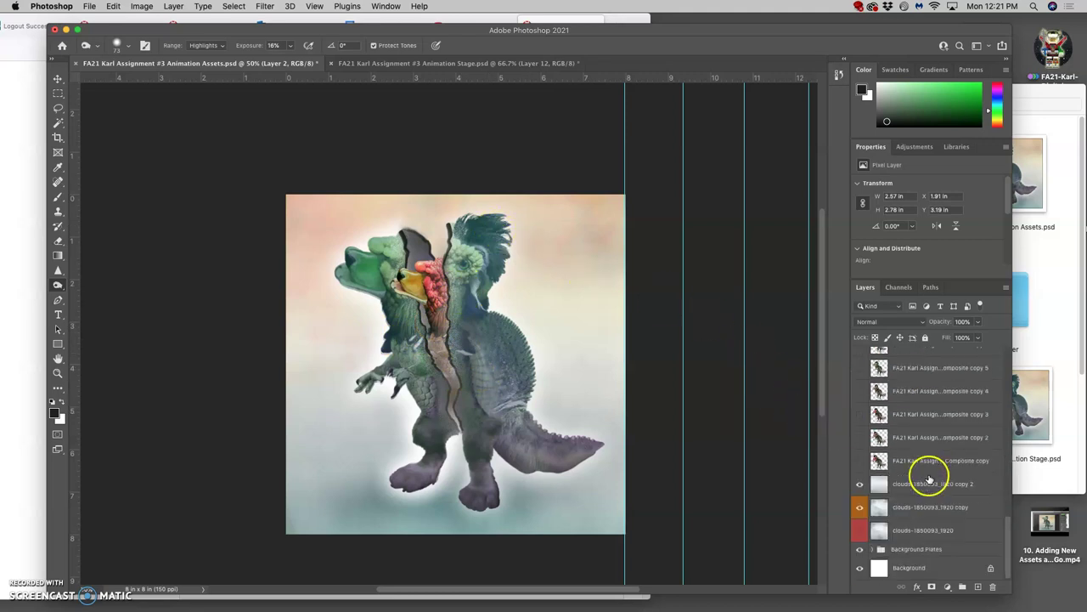
left_click(919, 486)
scroll(189, 165, "right", 1)
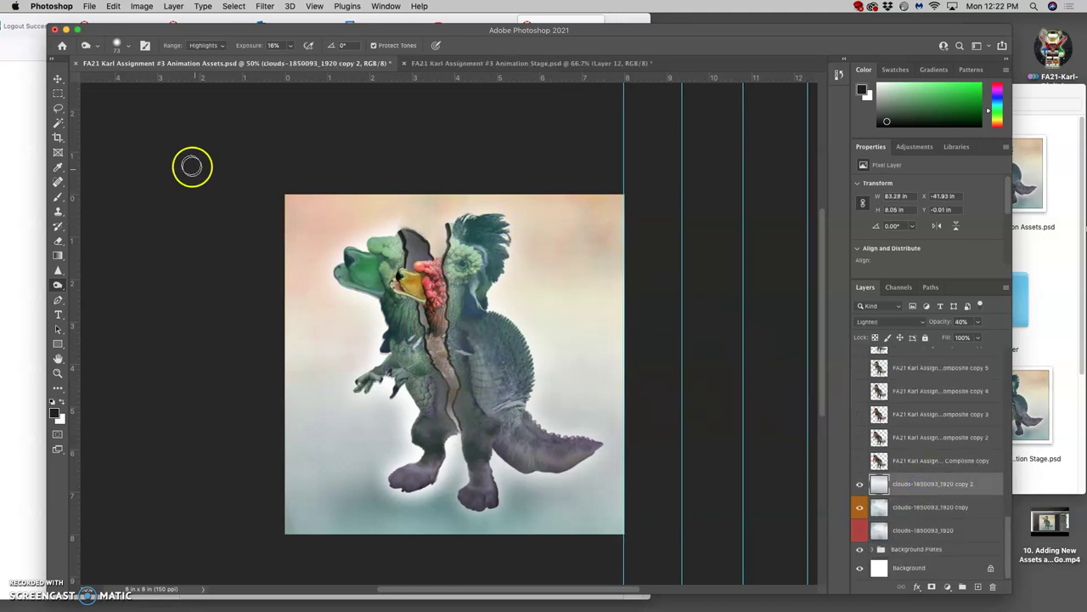
key("super+t")
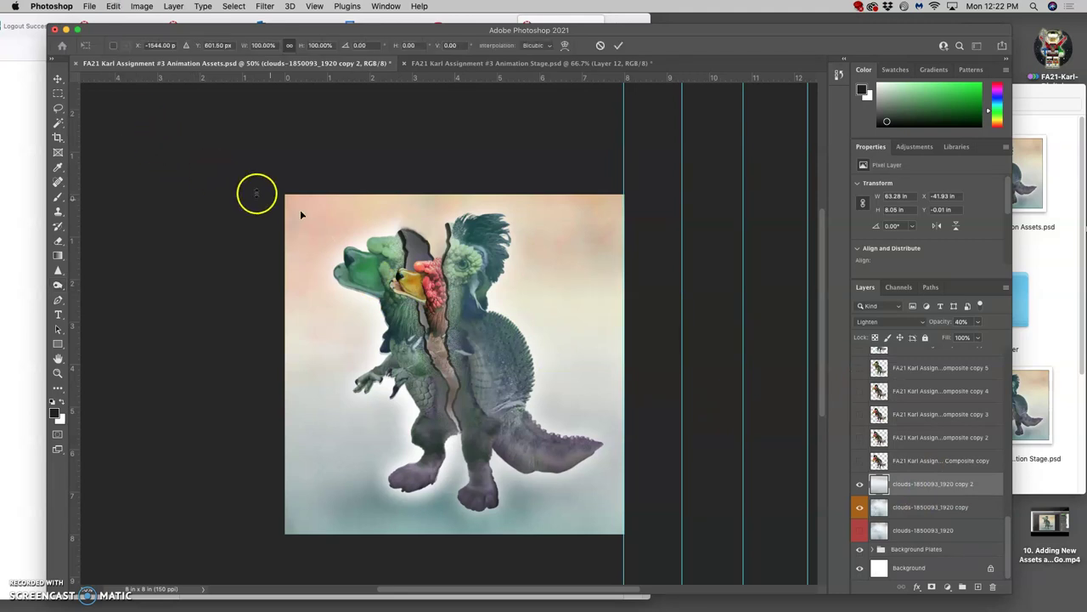
mouse_move(403, 239)
left_mouse_down()
mouse_move(447, 241)
mouse_move(433, 238)
left_mouse_up()
key("Return")
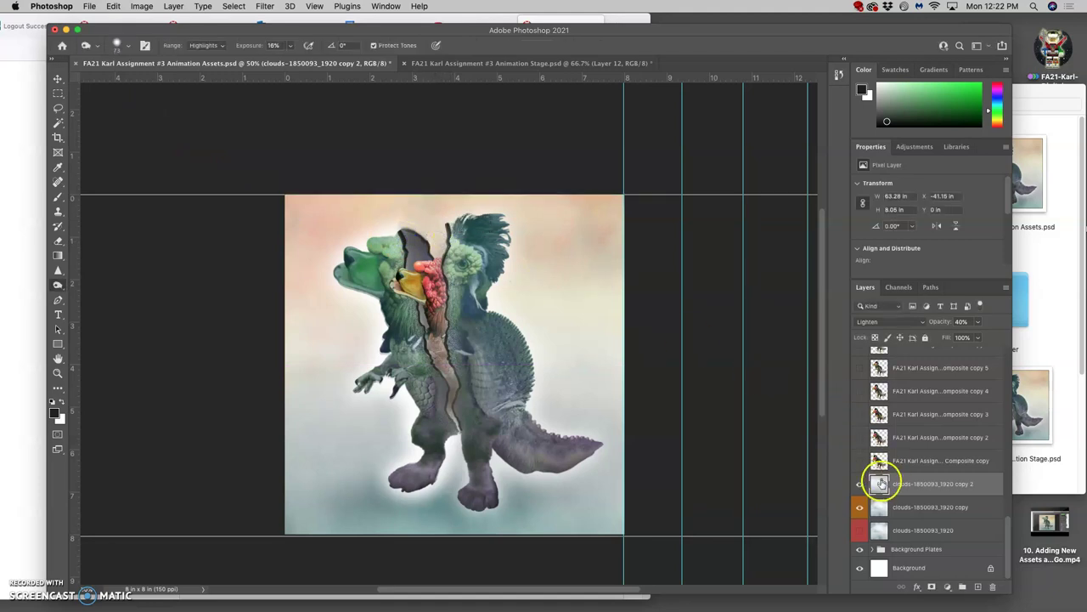
- Lower the opacity of the clouds-1850093_1920 copy layer to 62%
left_click(905, 506)
left_click(978, 322)
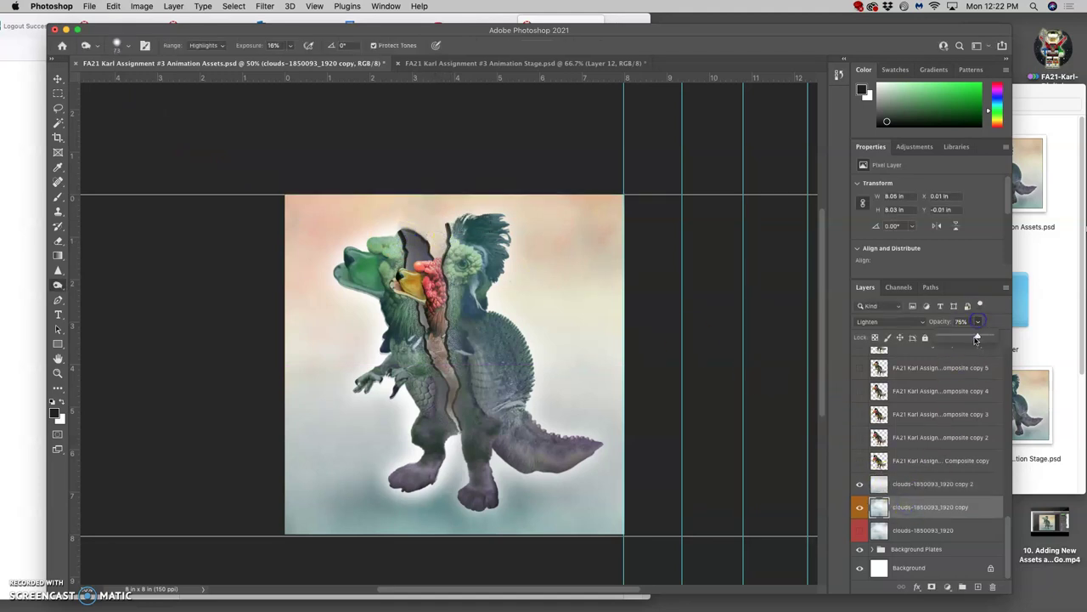
left_click_drag(971, 338, 970, 338)
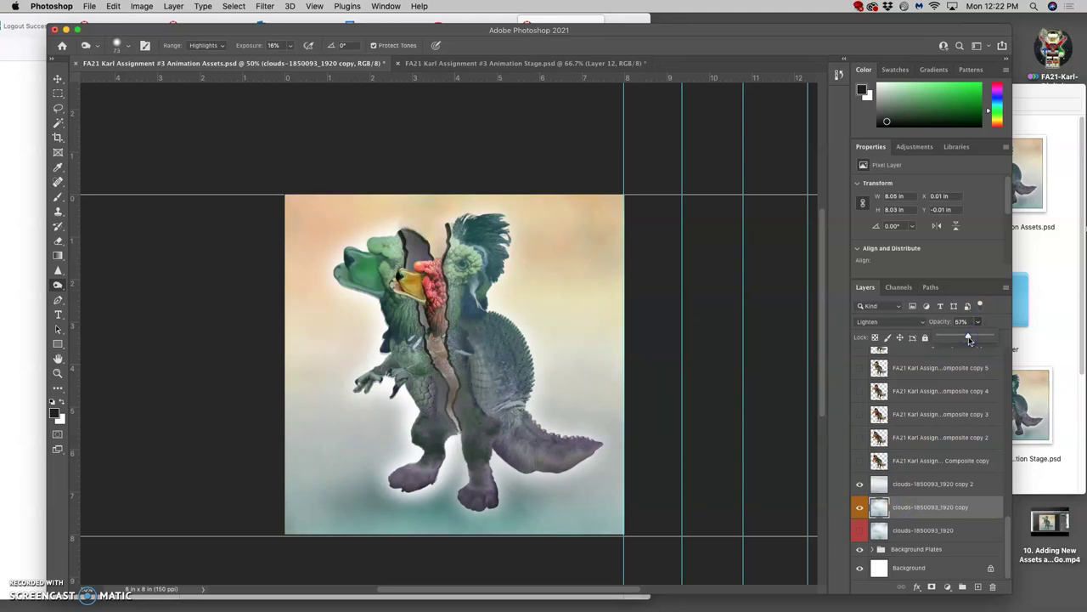
left_click(967, 338)
left_click_drag(967, 338, 969, 338)
left_click(691, 347)
- Merge all visible layers into a new layer directly above Layer 1, keeping the originals
scroll(929, 413, "up", 10)
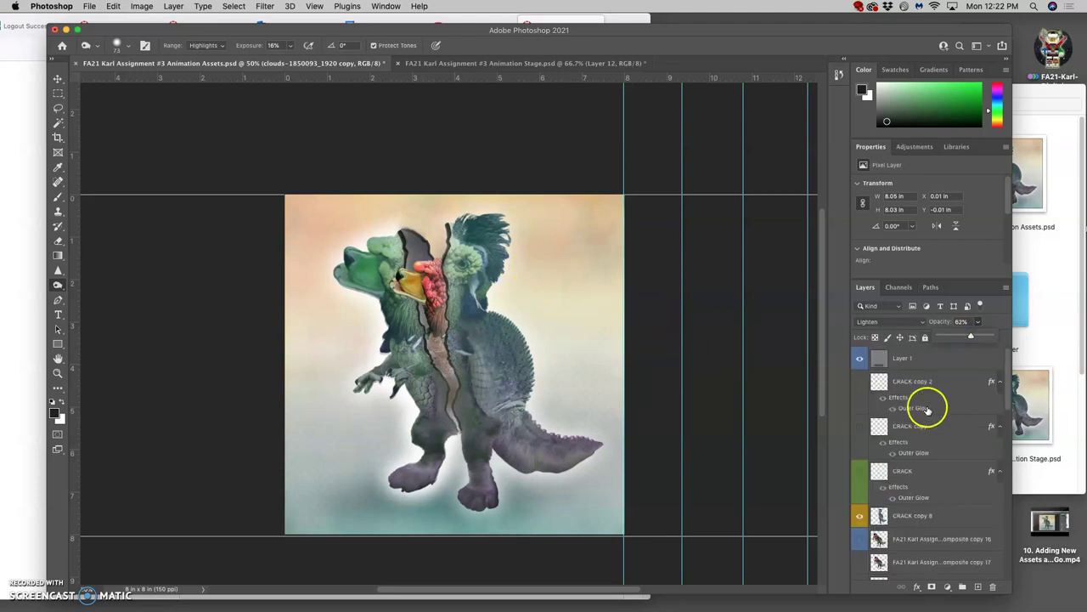
left_click(897, 365)
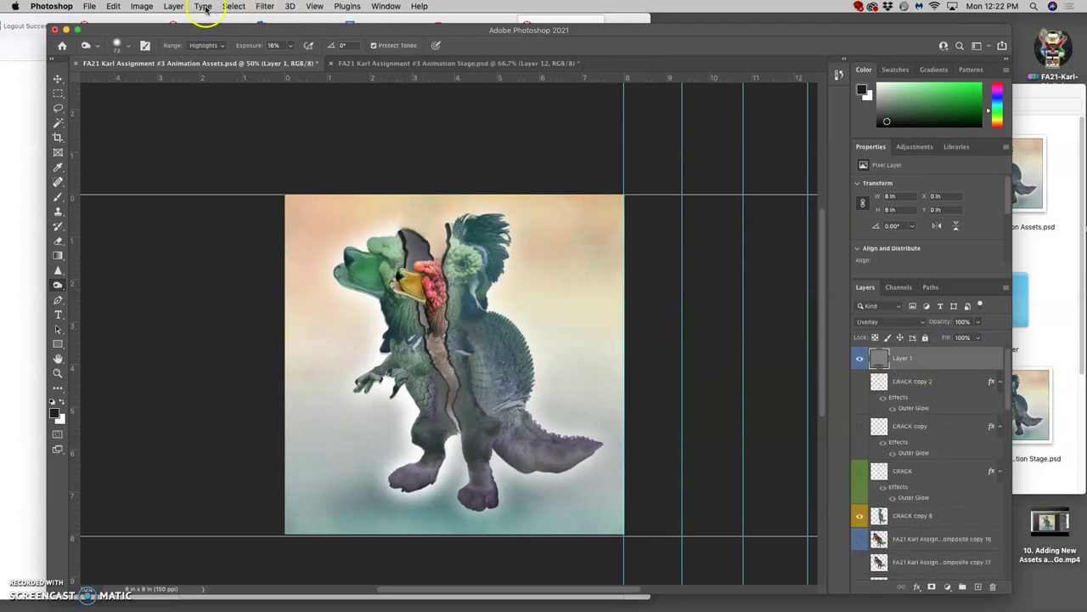
left_click(173, 7)
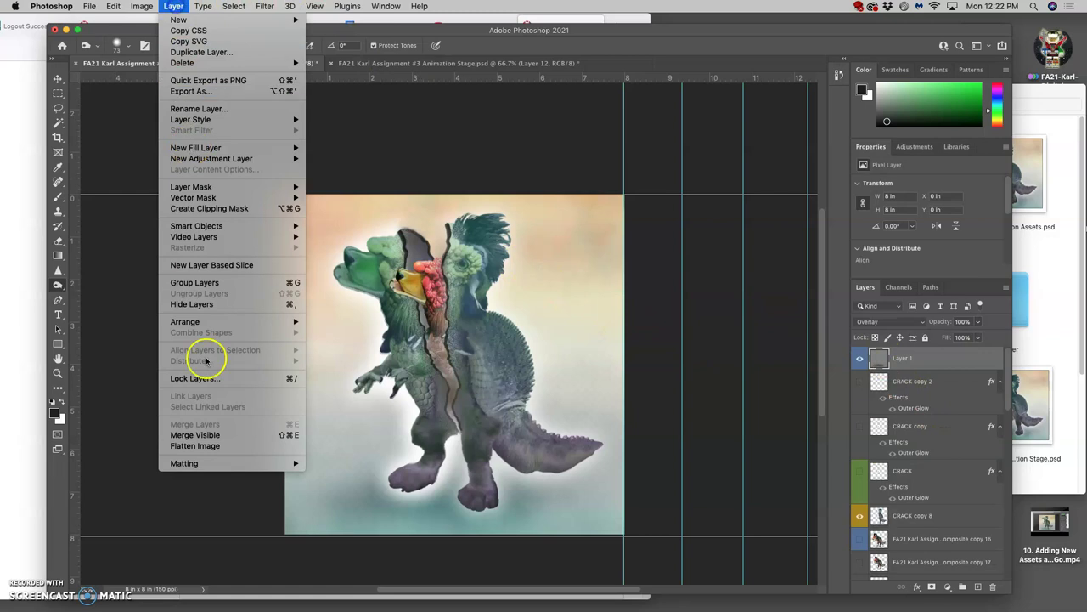
left_click(212, 434, "alt")
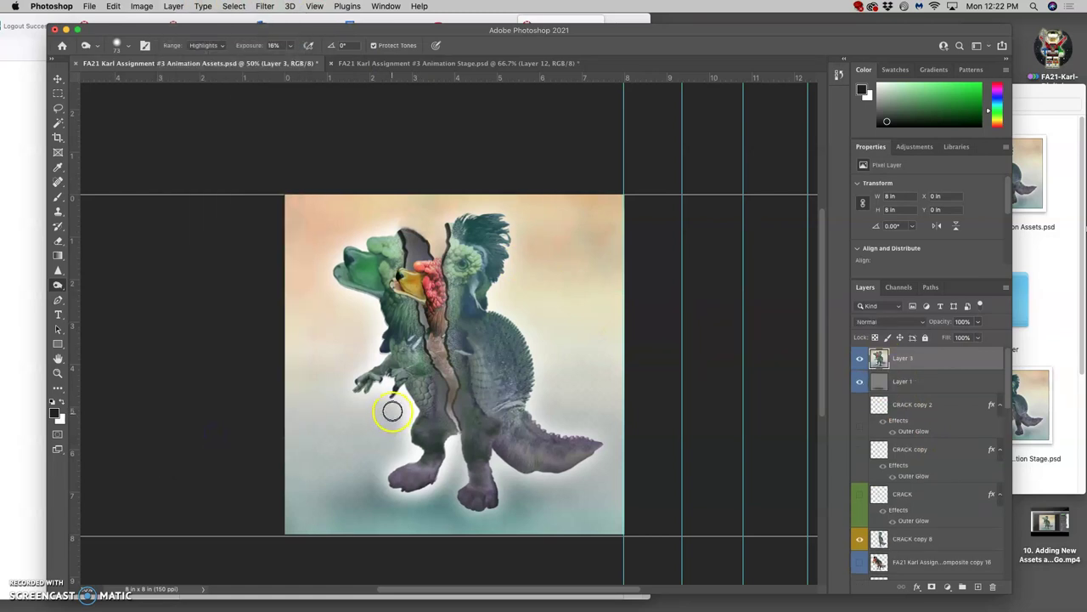
- Copy the whole merged frame into the Animation Stage document as a new top layer and compare it with the previous frame
left_click(235, 7)
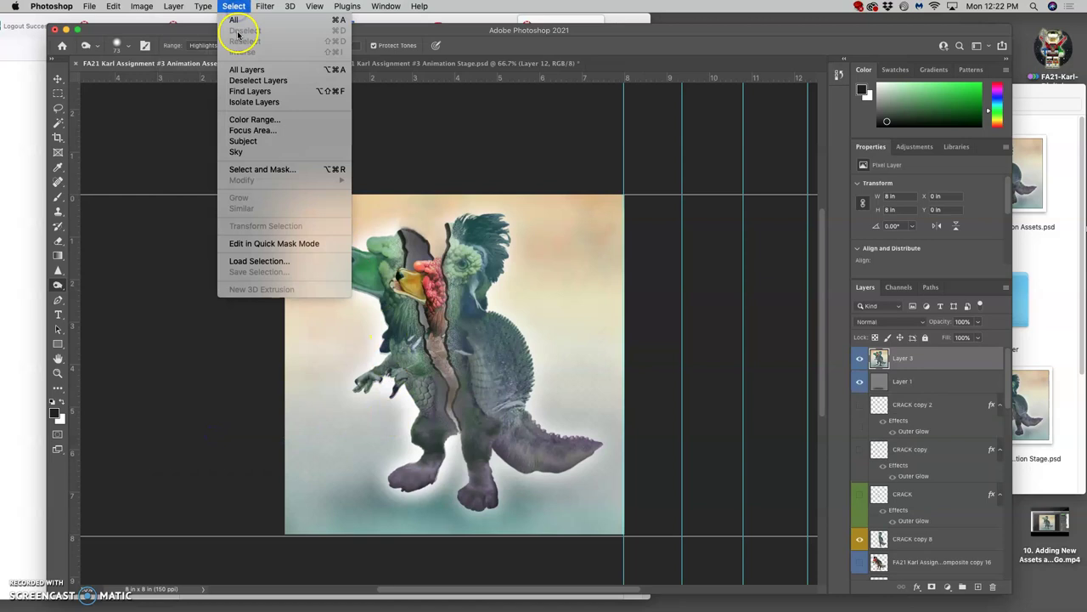
left_click(234, 20)
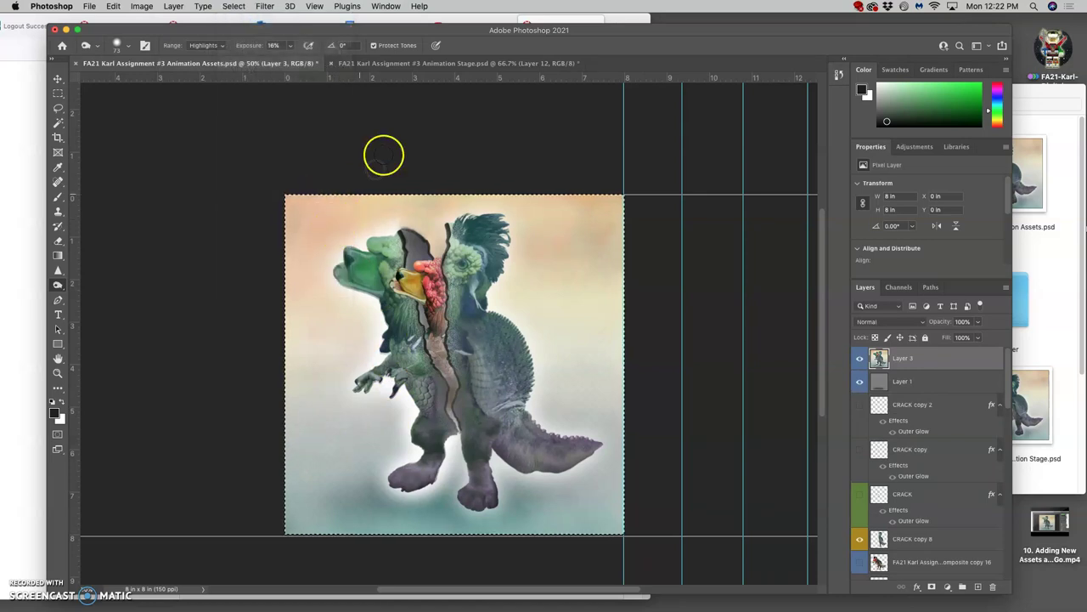
left_click(439, 63)
key("super+v")
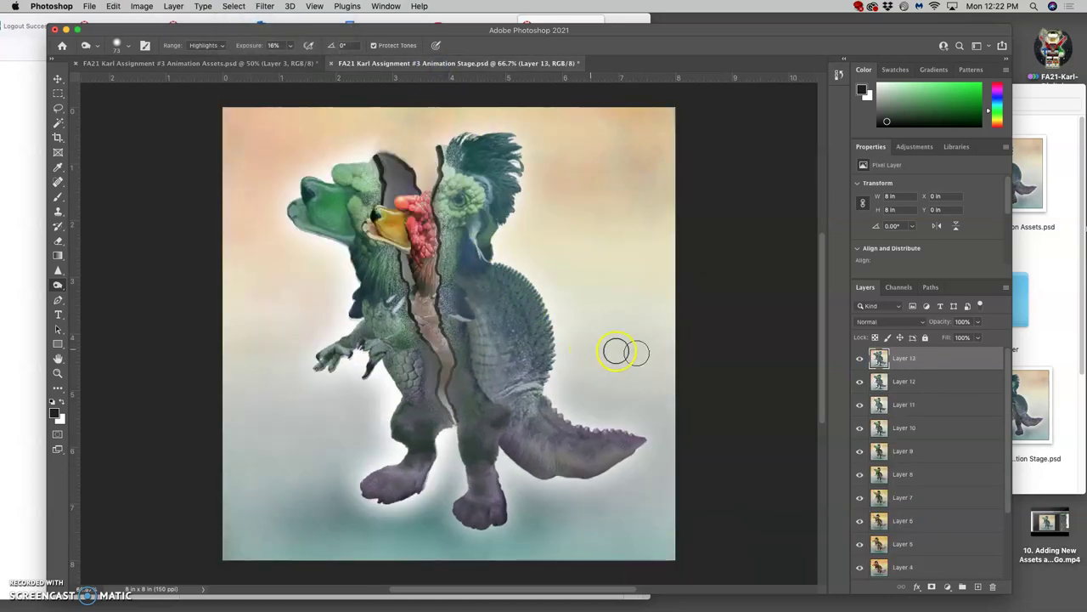
left_click(859, 359)
left_click(859, 360)
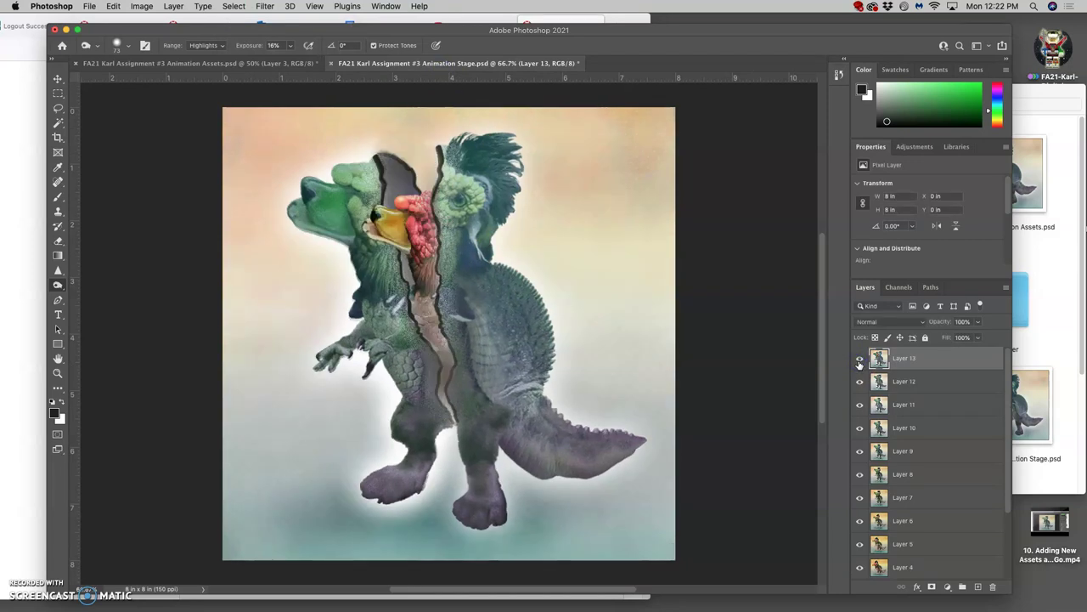
- Return to Animation Assets, deselect, and delete the merged Layer 3
left_click(241, 68)
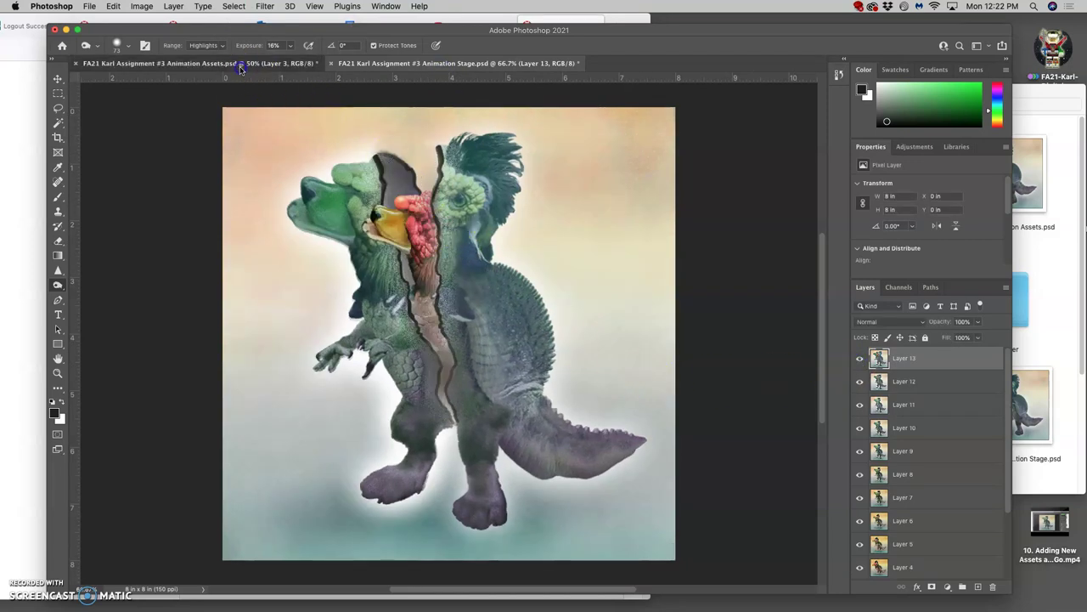
left_click(903, 358)
key("super+d")
key("Delete")
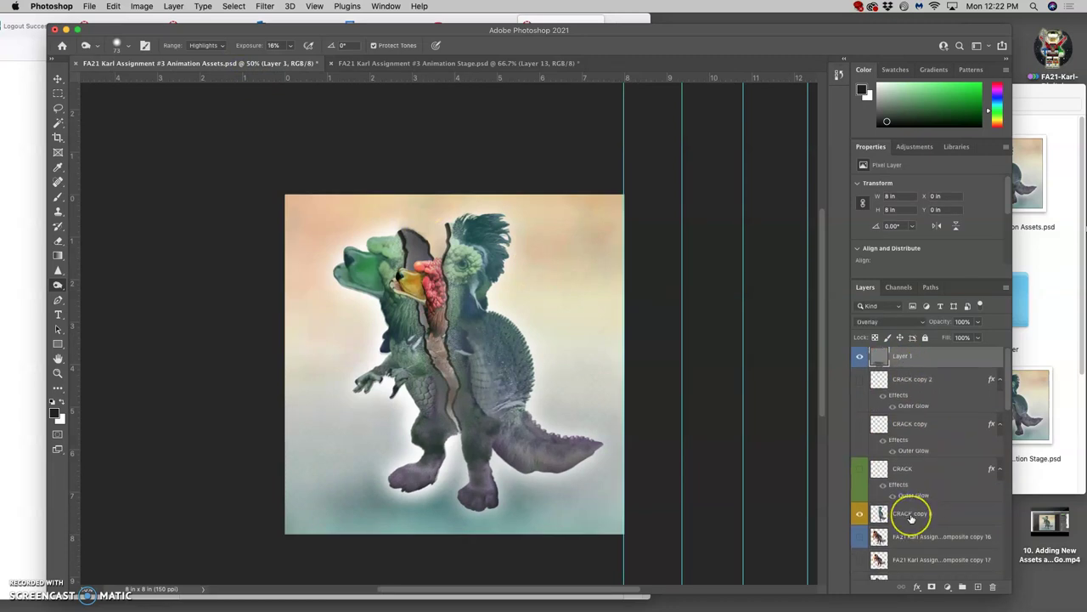
- Move Creature Composite copy 15 above Layer 2, and duplicate CRACK copy 8 with the original hidden
scroll(910, 520, "down", 3)
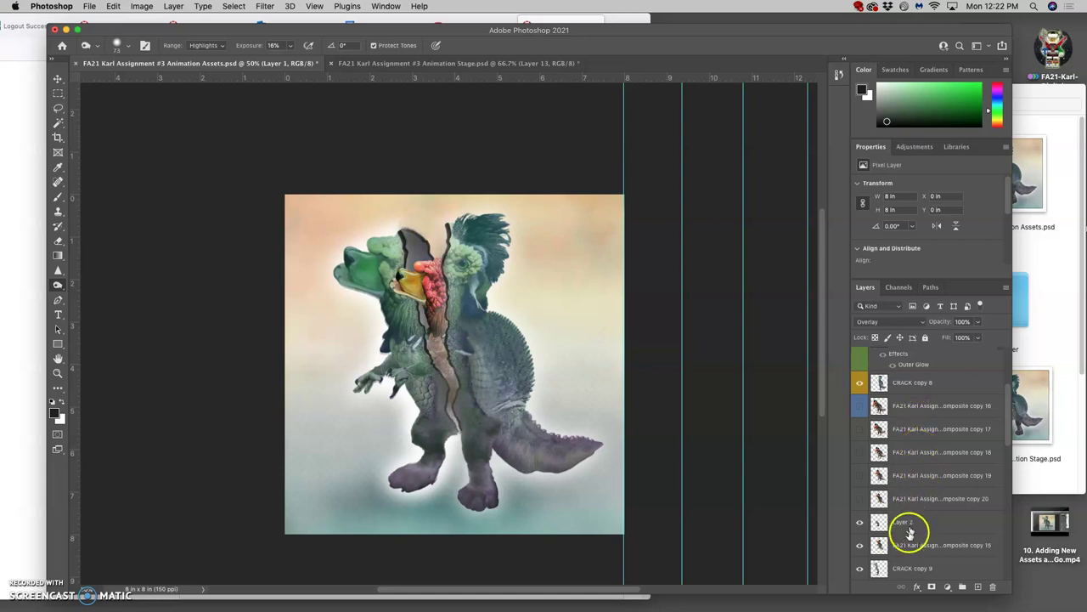
left_click_drag(909, 545, 904, 512)
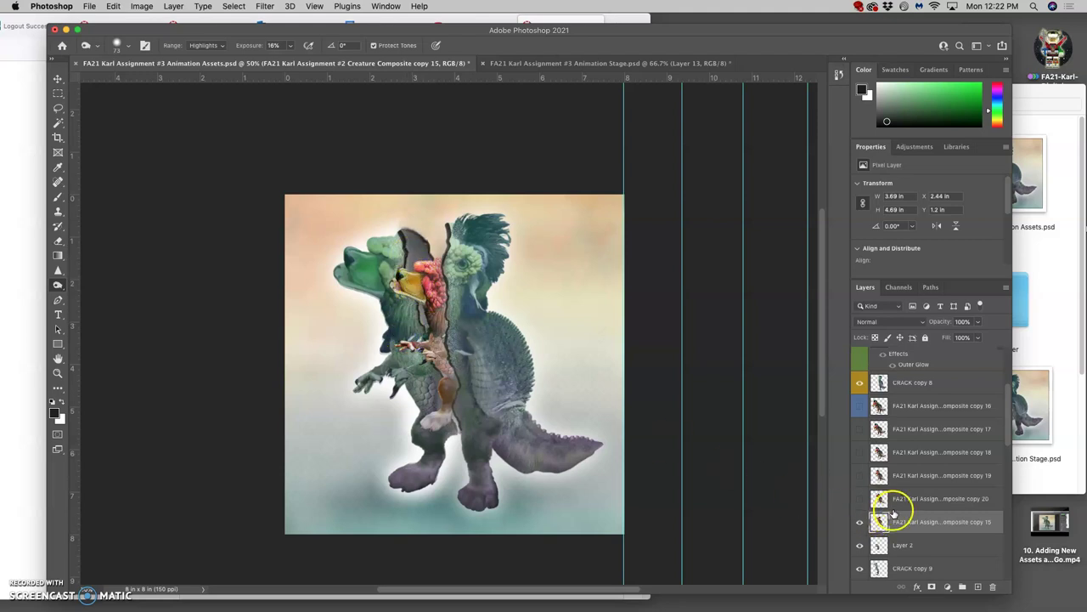
left_click(899, 389)
left_click_drag(899, 386, 294, 230)
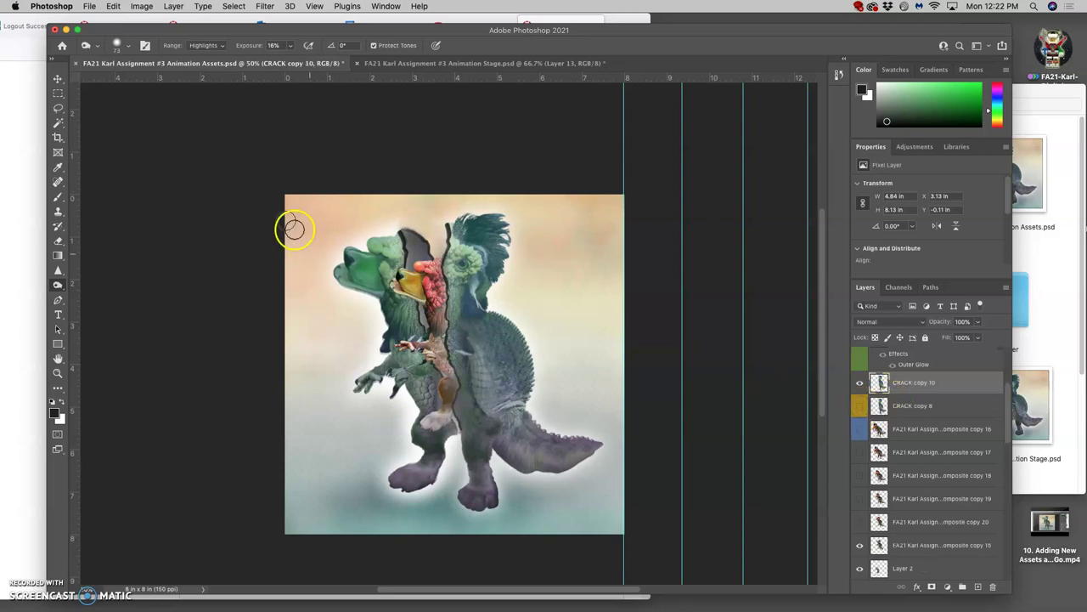
- Lasso the crested rear head piece of CRACK copy 10 and copy it to a new layer
left_click(58, 108)
left_click_drag(441, 298, 447, 319)
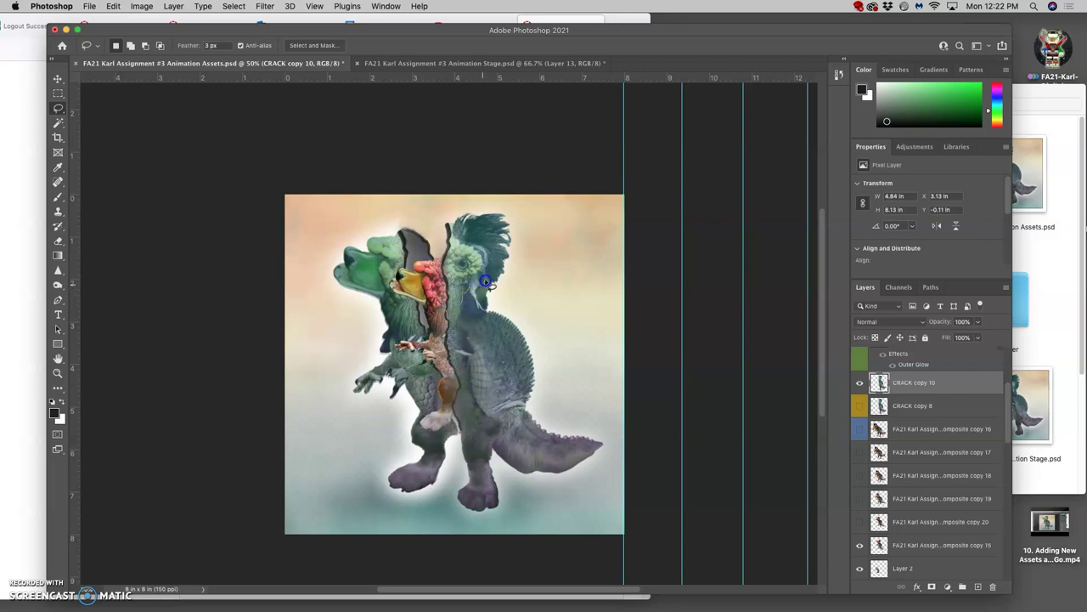
mouse_move(519, 209)
left_mouse_down()
mouse_move(446, 215)
mouse_move(429, 237)
mouse_move(436, 283)
mouse_move(507, 312)
mouse_move(443, 337)
left_mouse_up()
key("super+j")
- Lasso the neck area of CRACK copy 10, copy it to a new layer, and hide CRACK copy 10
left_click(905, 405)
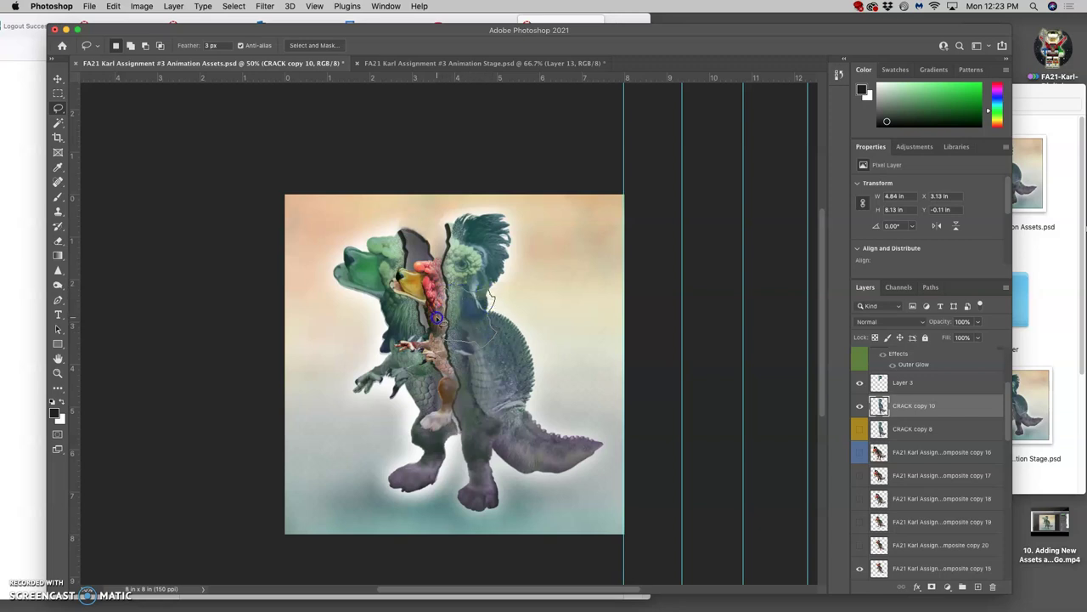
left_click_drag(443, 331, 441, 323)
key("super+j")
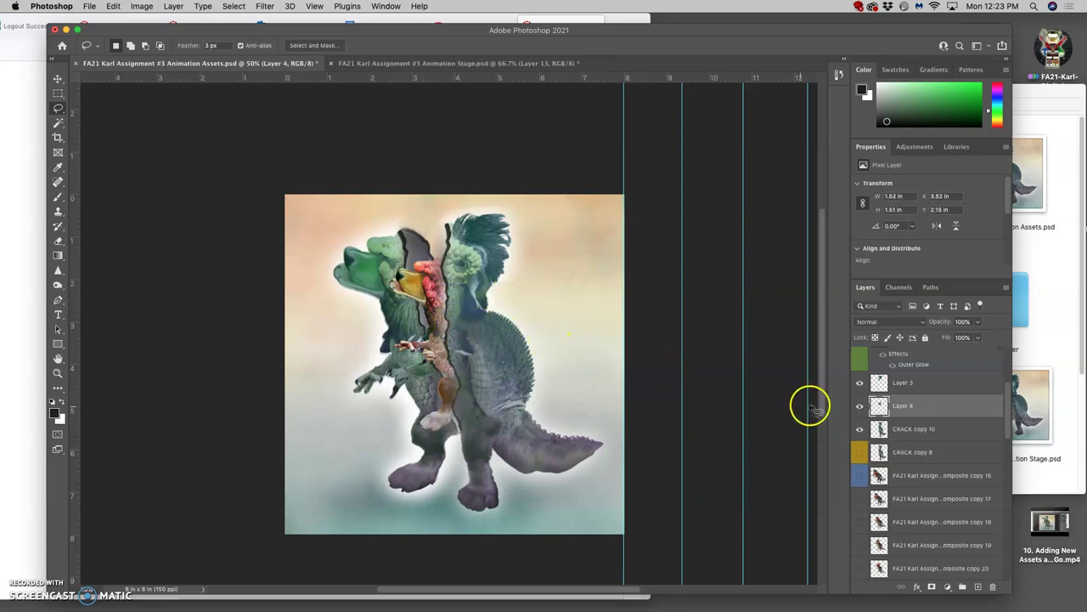
left_click(861, 429)
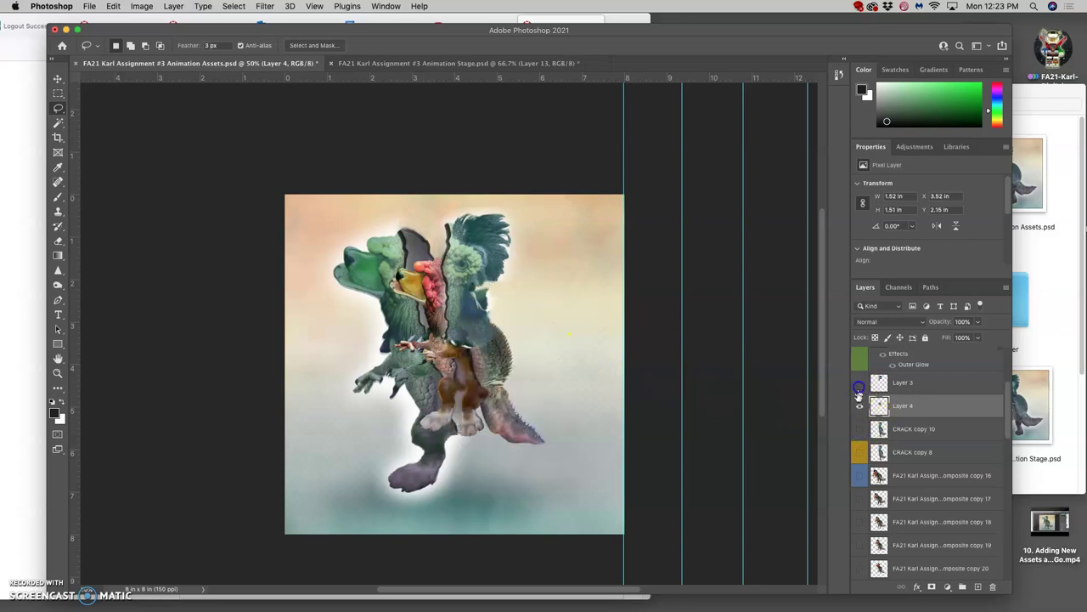
left_click(860, 406)
left_click(860, 405)
- Give Layer 3 a 1 px black outside stroke at about 5% opacity and a Satin effect
double_click(908, 389)
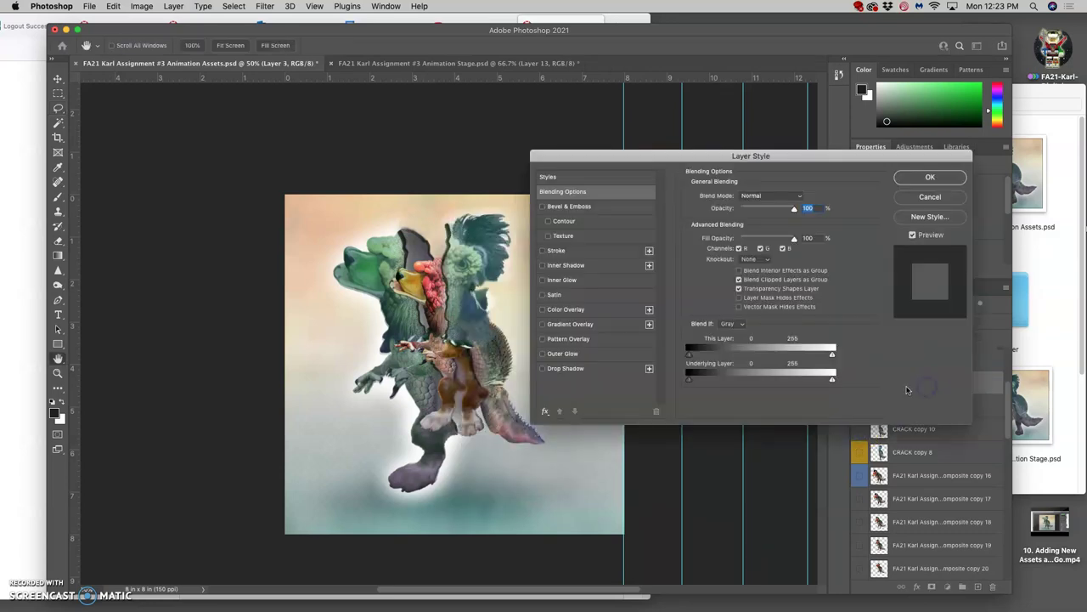
left_click(542, 250)
left_click(543, 251)
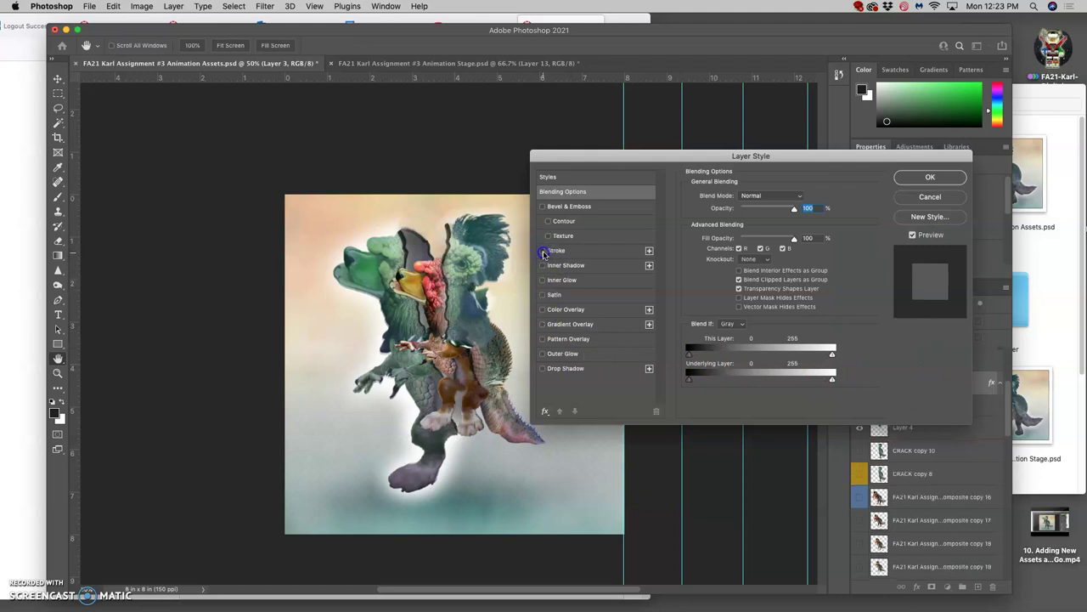
left_click(561, 252)
left_click_drag(757, 231, 740, 236)
left_click_drag(728, 196, 725, 197)
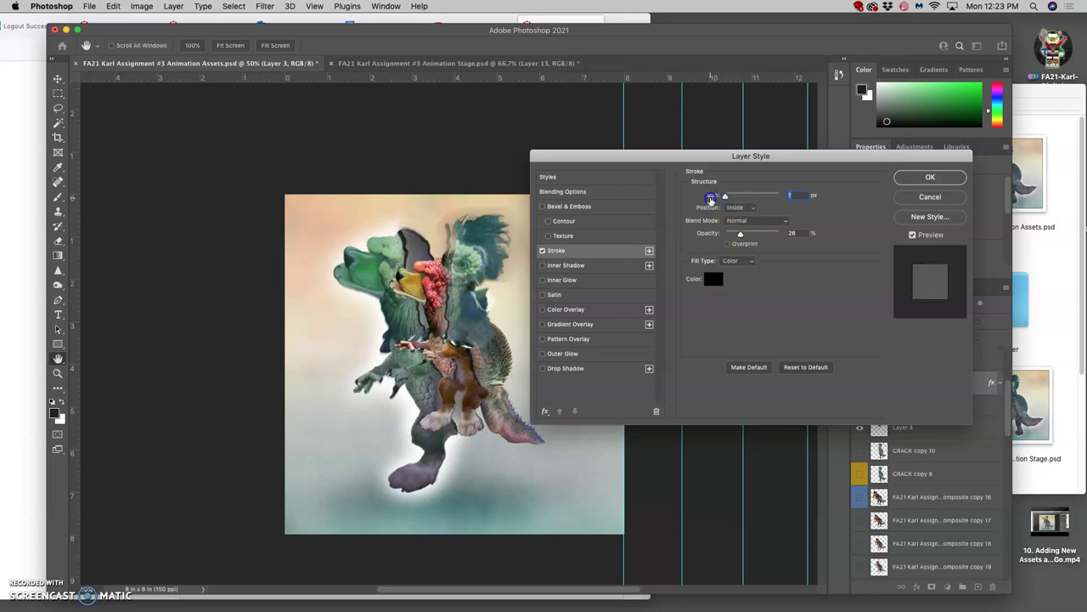
left_click(737, 207)
left_click(739, 198)
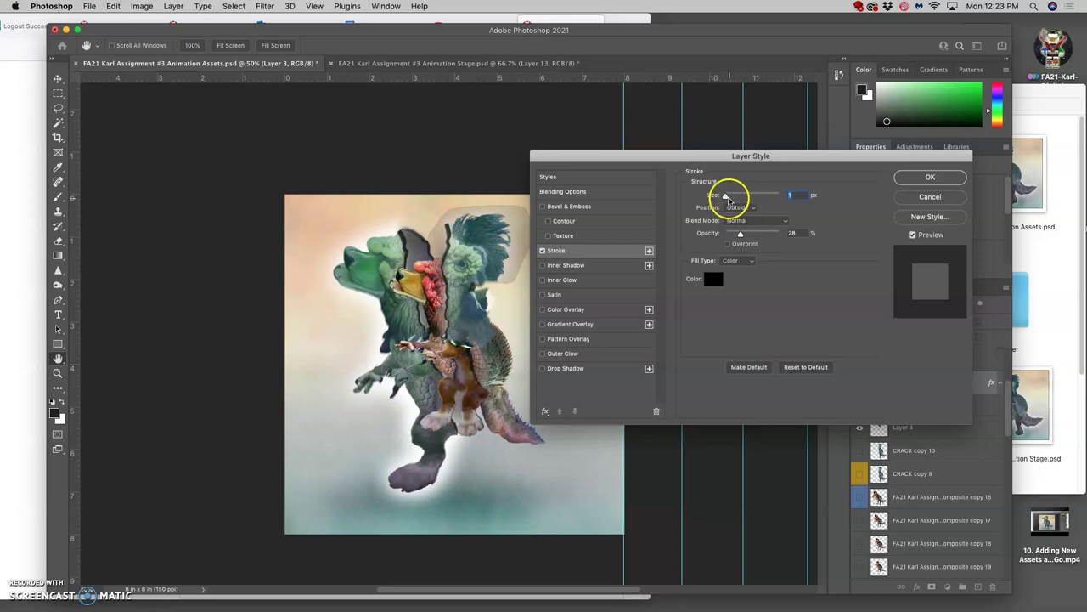
left_click_drag(740, 233, 729, 235)
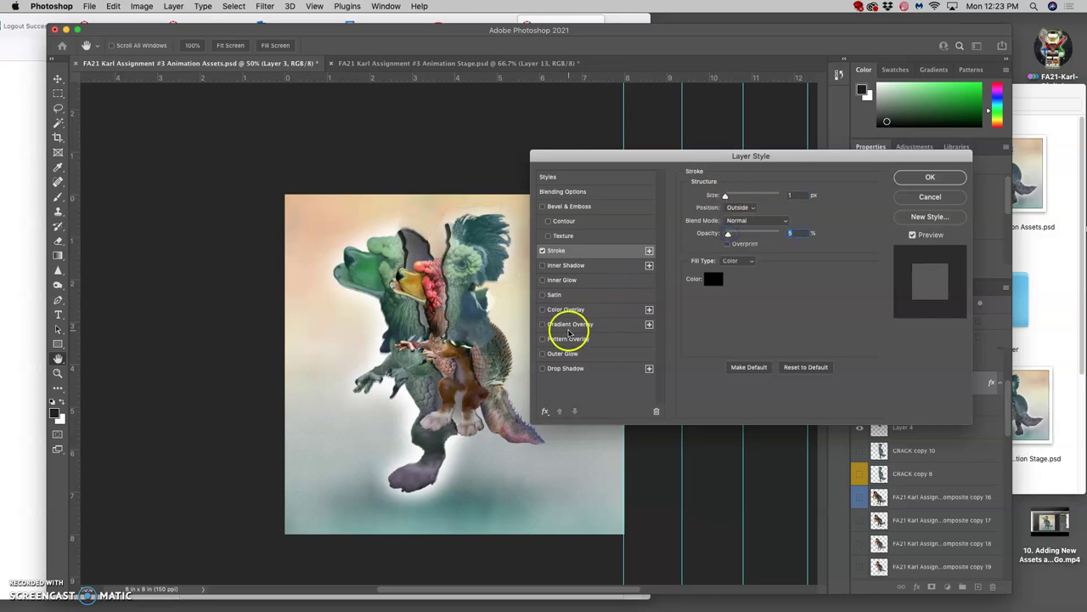
left_click(543, 295)
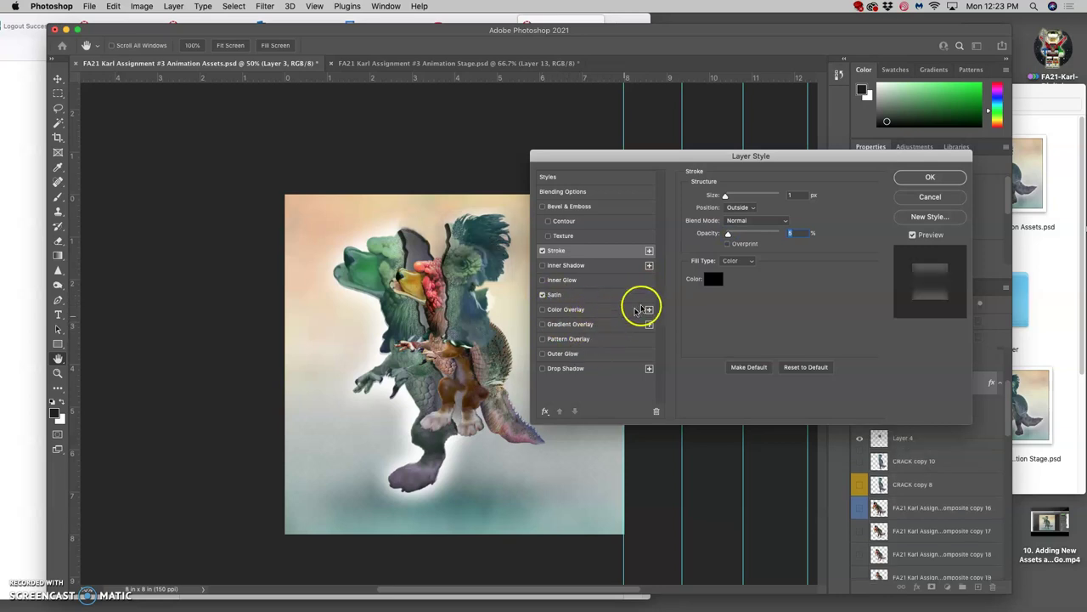
left_click(924, 176)
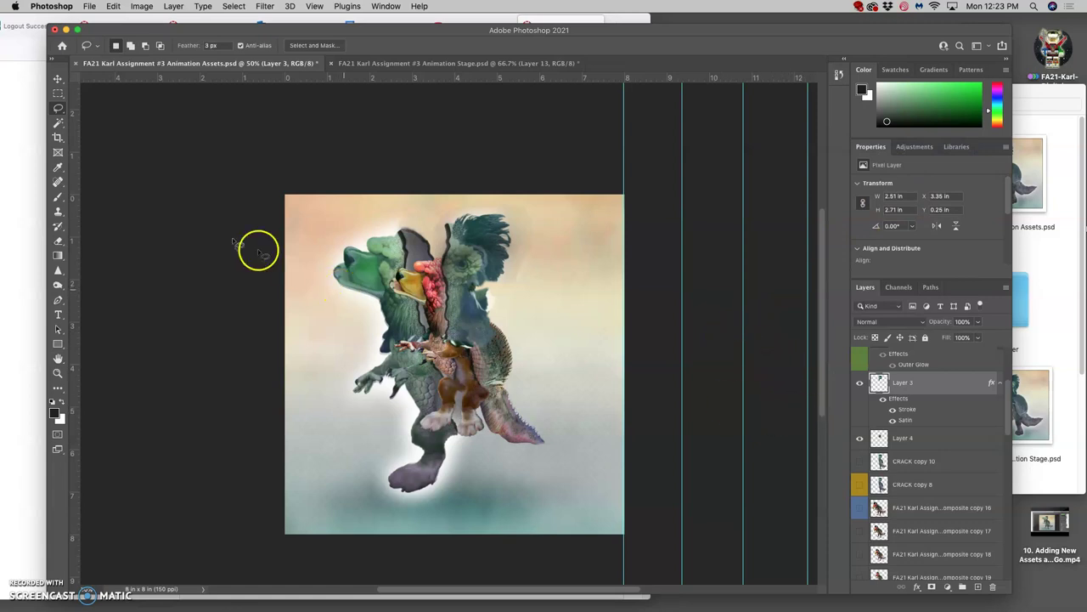
- Paint a dark outline around the head piece on Layer 3 with the Brush tool, hiding Layer 4 while working on the lower edge
left_click(64, 198)
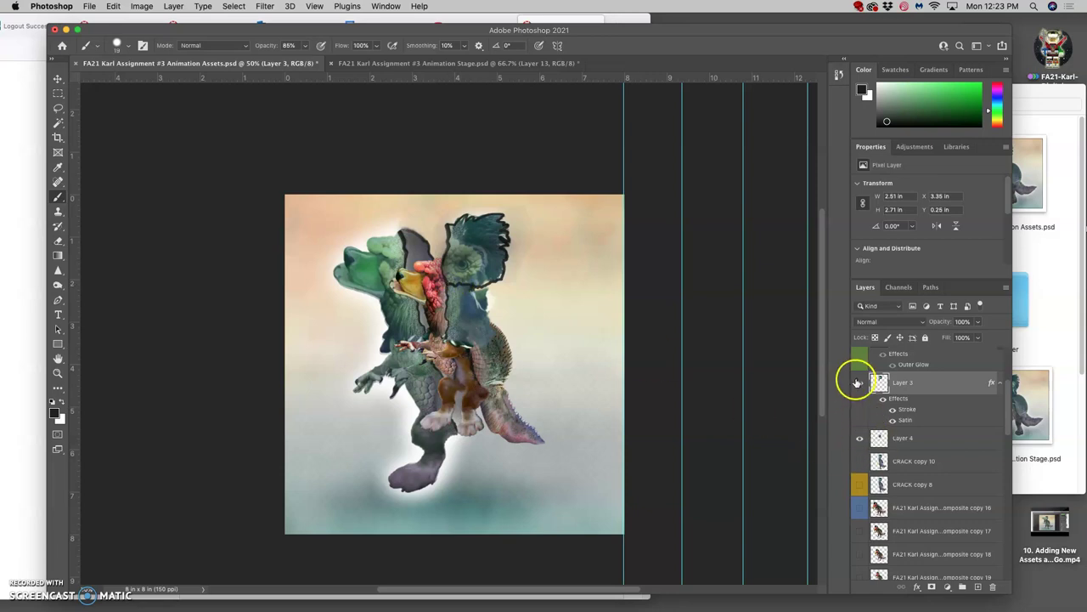
left_click(860, 437)
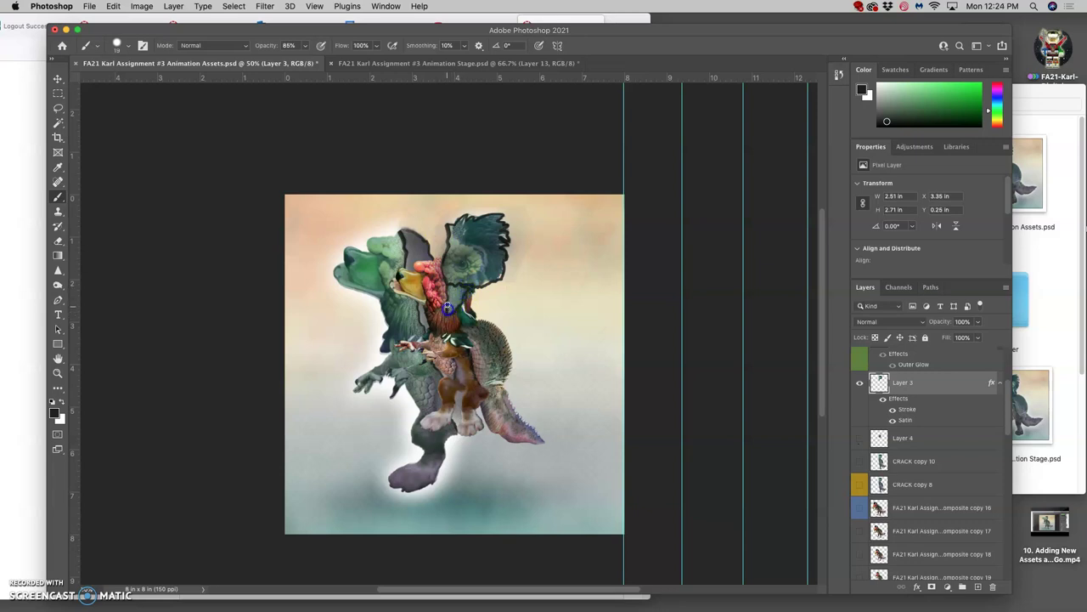
left_click(860, 437)
- Paint a dark outline around the neck piece on Layer 4 with Layer 3 hidden, and add Stroke and Satin effects to Layer 4
left_click(896, 439)
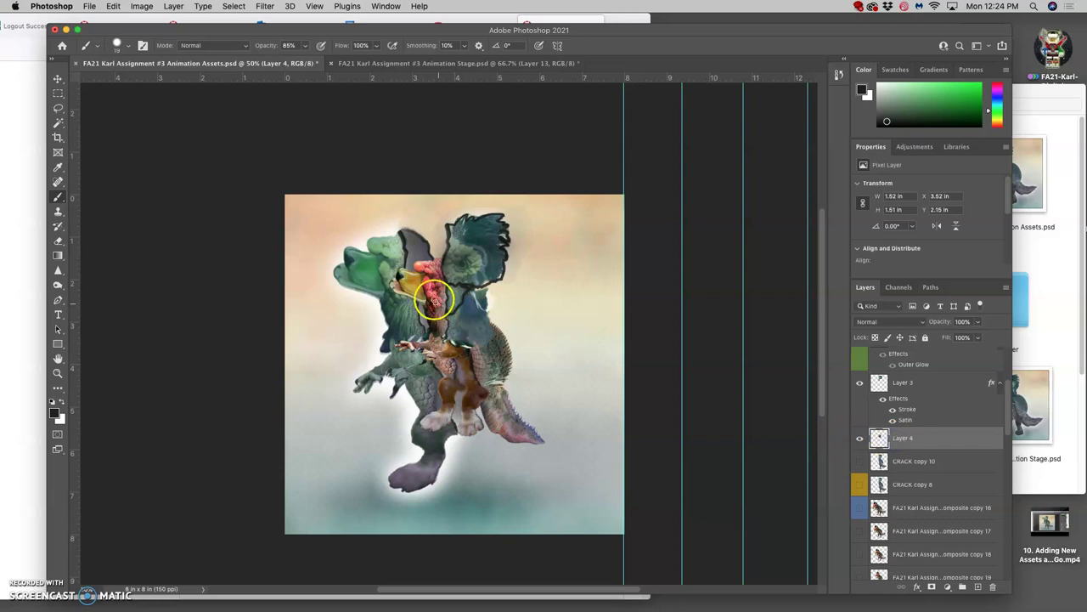
left_click(859, 382)
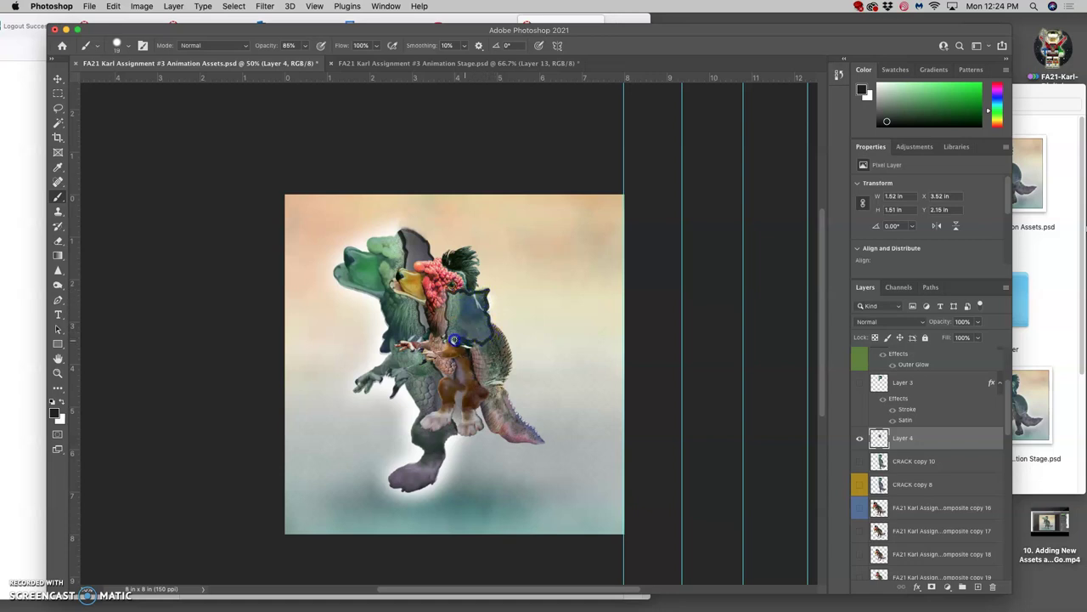
double_click(956, 440)
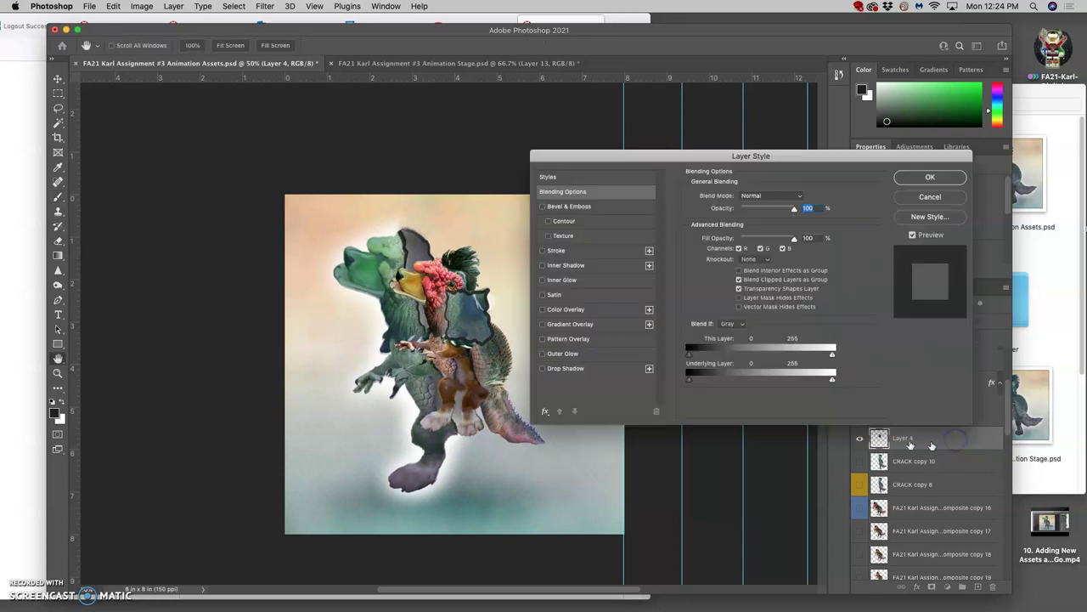
left_click(544, 294)
left_click(542, 251)
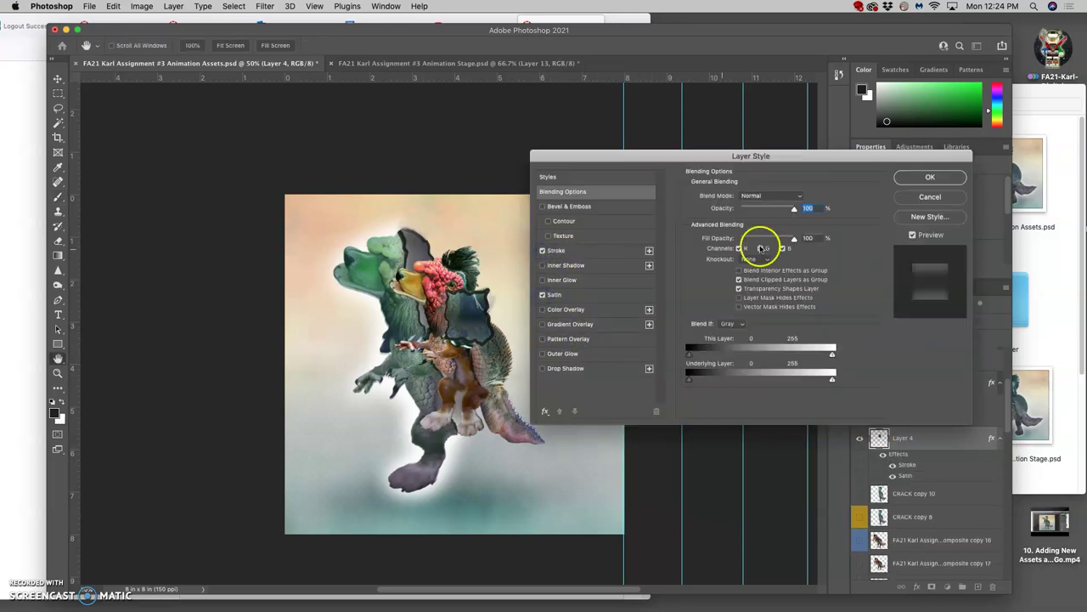
left_click(932, 176)
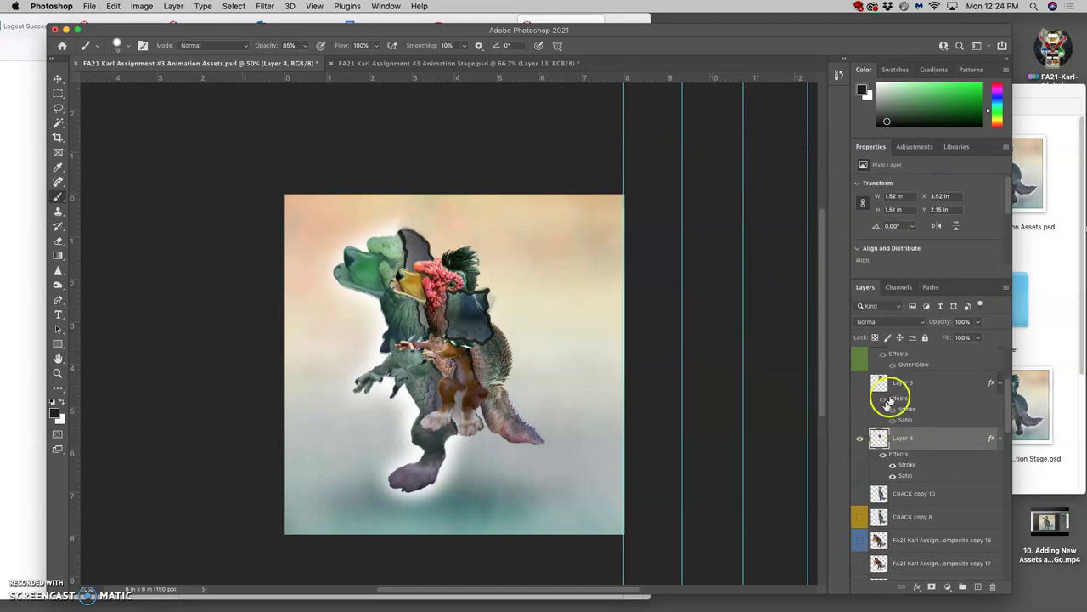
left_click(860, 383)
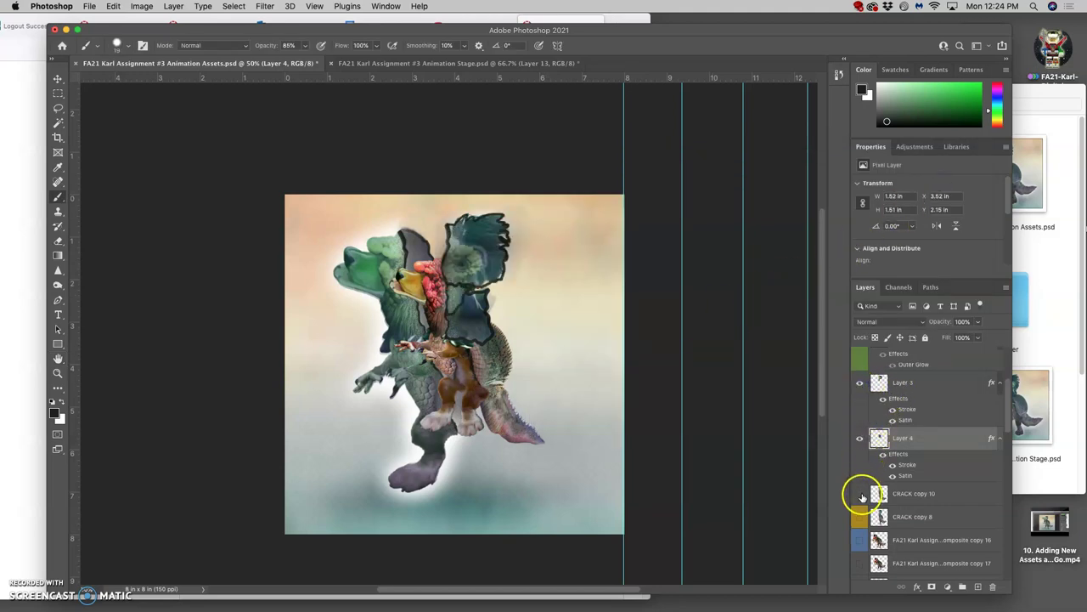
- Move the Layer 4 neck piece behind the creature's back, scaled to about 70% width and 72% height and rotated about -20°
left_click(58, 78)
left_click_drag(495, 231, 540, 336)
key("super+t")
left_click(537, 285)
left_click_drag(475, 287, 473, 297)
left_click(537, 297)
left_click_drag(546, 295, 535, 279)
left_click_drag(515, 322, 512, 312)
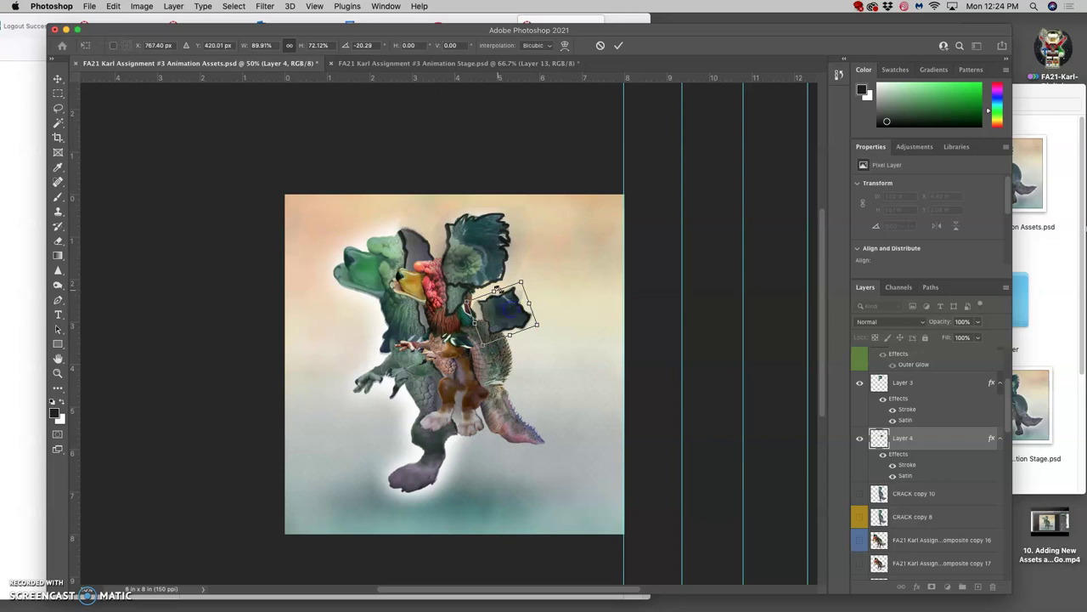
- Lasso the lower fragment below the crested head on Layer 3 and move it slightly down, away from the head piece
left_click(917, 388)
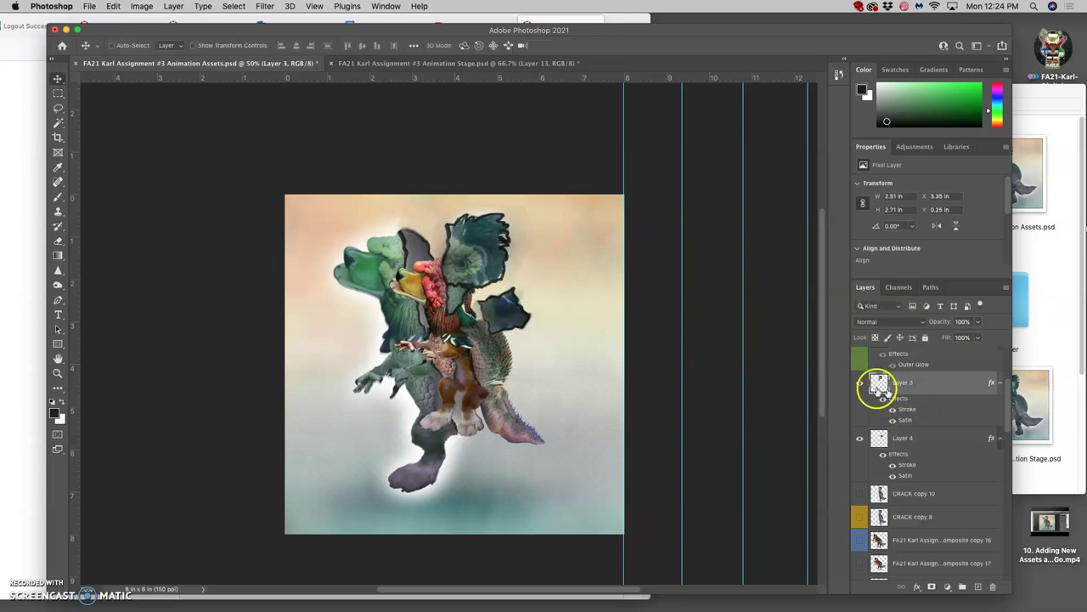
left_click(58, 108)
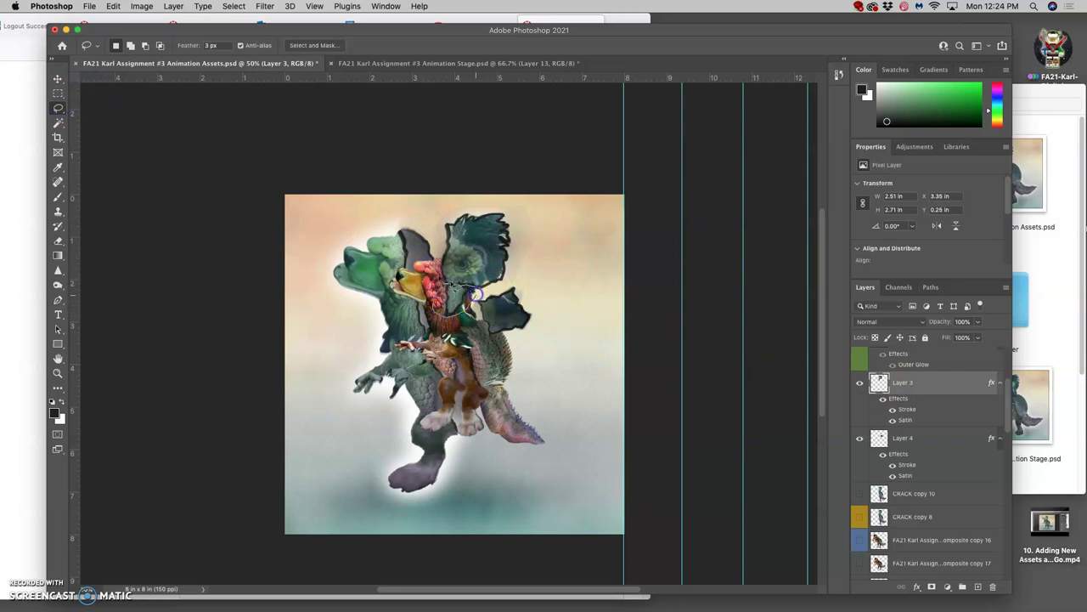
left_click(58, 78)
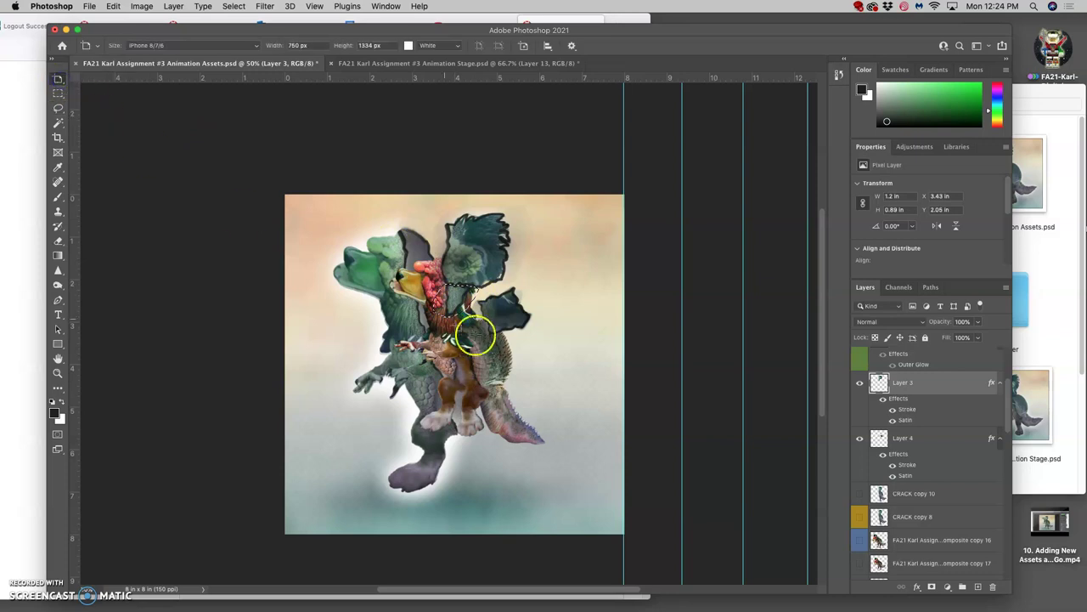
left_click(60, 81)
left_click(94, 79)
left_click_drag(419, 287, 470, 334)
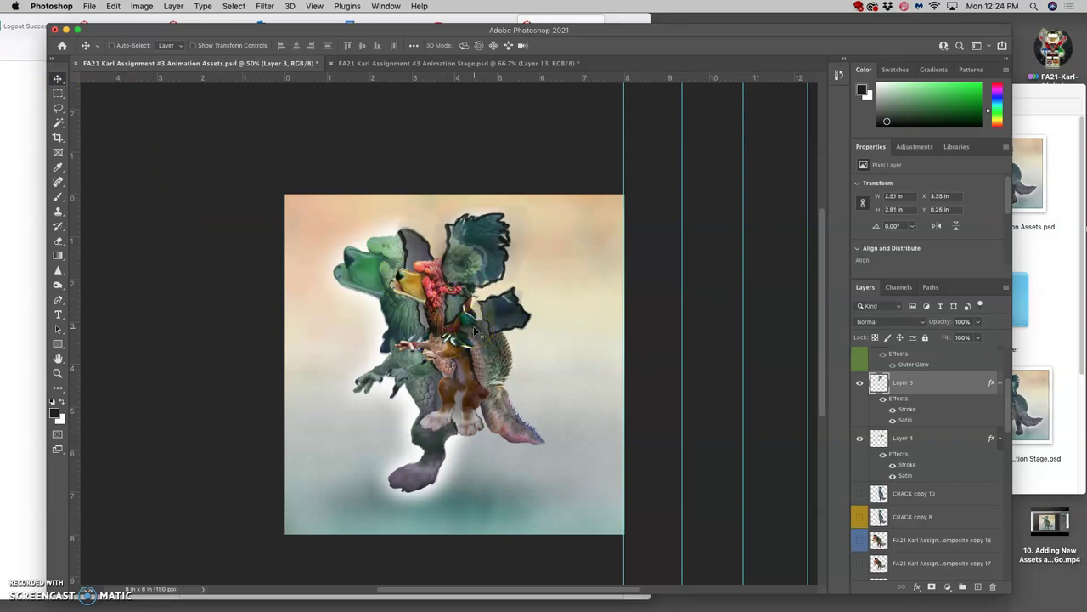
- Free-transform Layer 3, moving the head pieces outward from the creature and rotating them about 16° clockwise
key("super+t")
left_click_drag(515, 242, 544, 242)
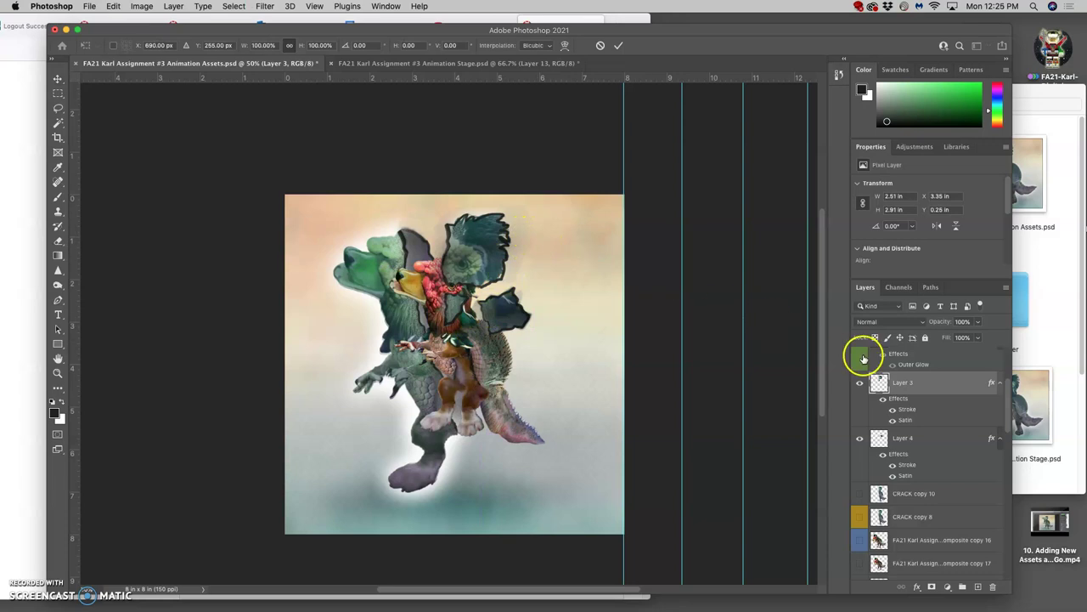
left_click(461, 243)
left_click_drag(577, 204, 582, 235)
left_click_drag(510, 247, 528, 237)
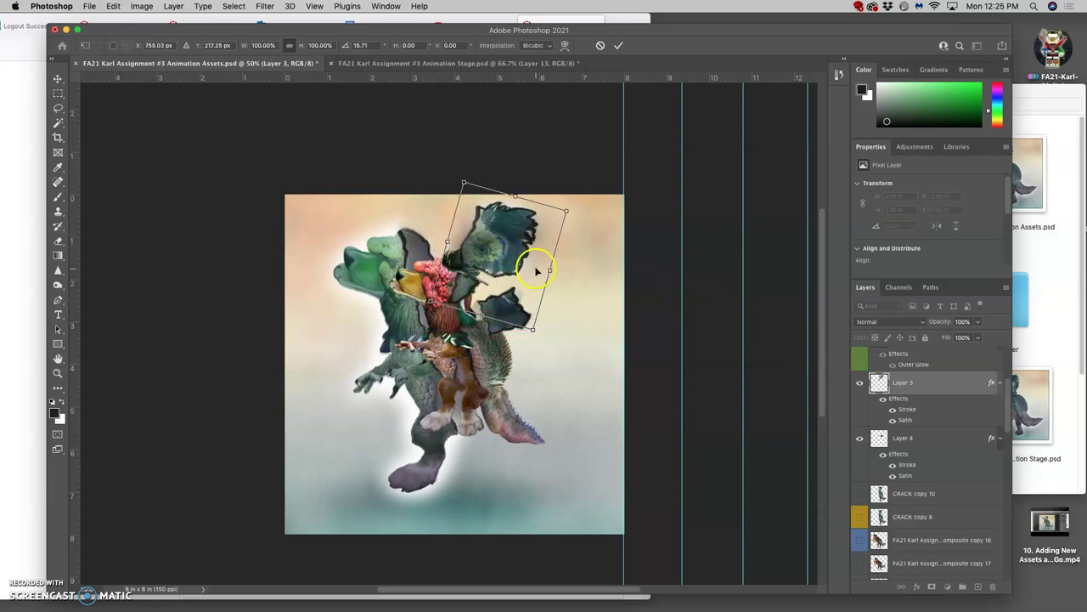
- Distort Layer 3 by pulling its two upper corners downward, shift it slightly outward, and apply the transform
right_click(535, 270)
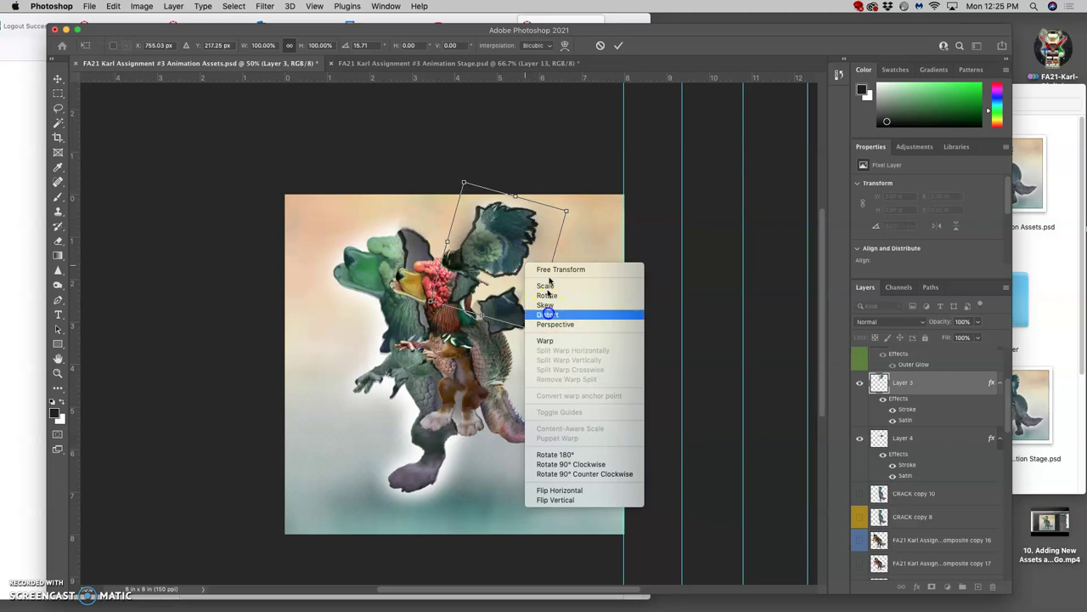
left_click(548, 314)
left_click_drag(466, 186, 465, 199)
left_click_drag(565, 210, 559, 215)
left_click_drag(508, 246, 518, 246)
key("Return")
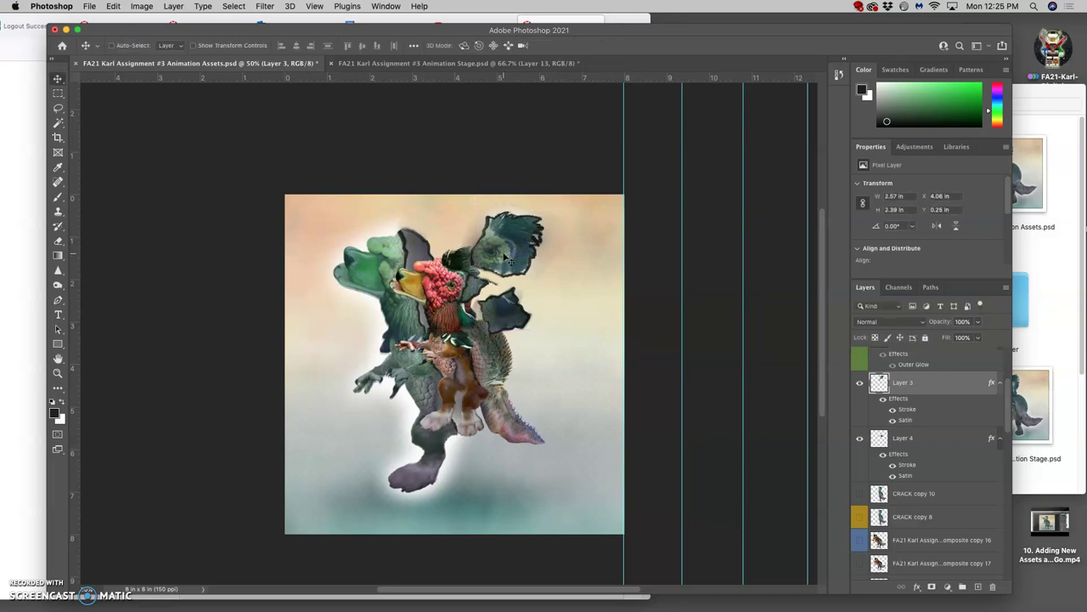
- Darken the middle of the head piece on Layer 3 with the Burn tool, using the Shadows range at 16% exposure
left_click(58, 285)
left_click_drag(479, 255, 485, 252)
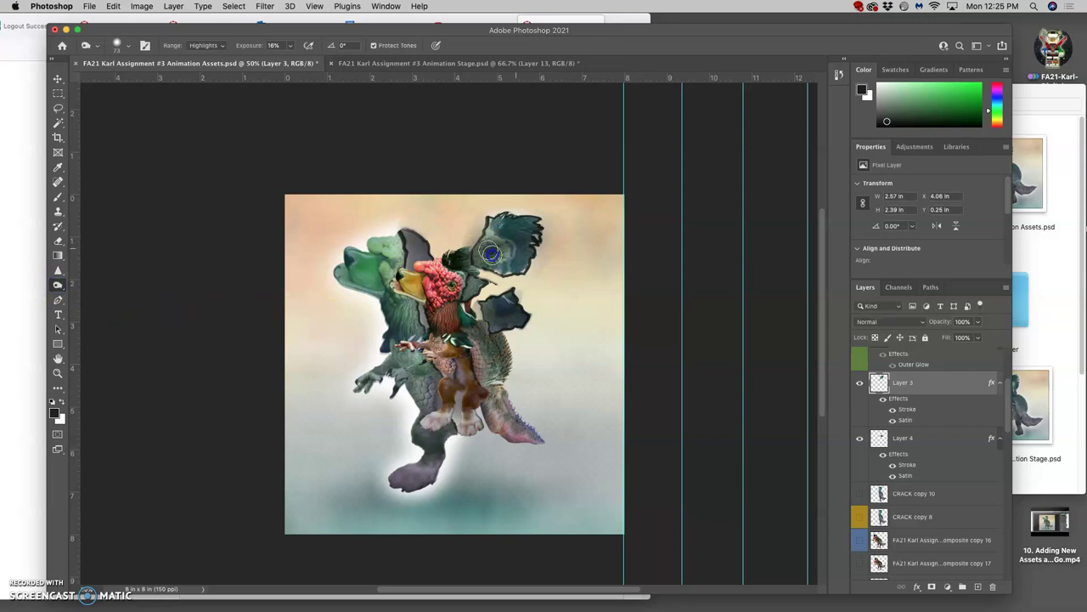
left_click(208, 45)
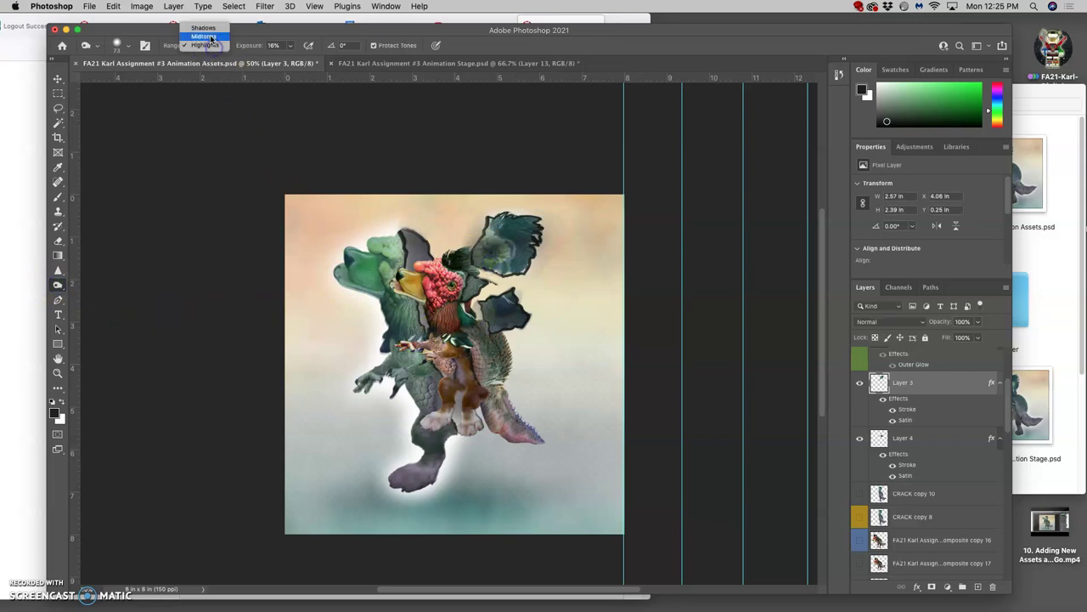
left_click(204, 28)
left_click_drag(480, 243, 504, 255)
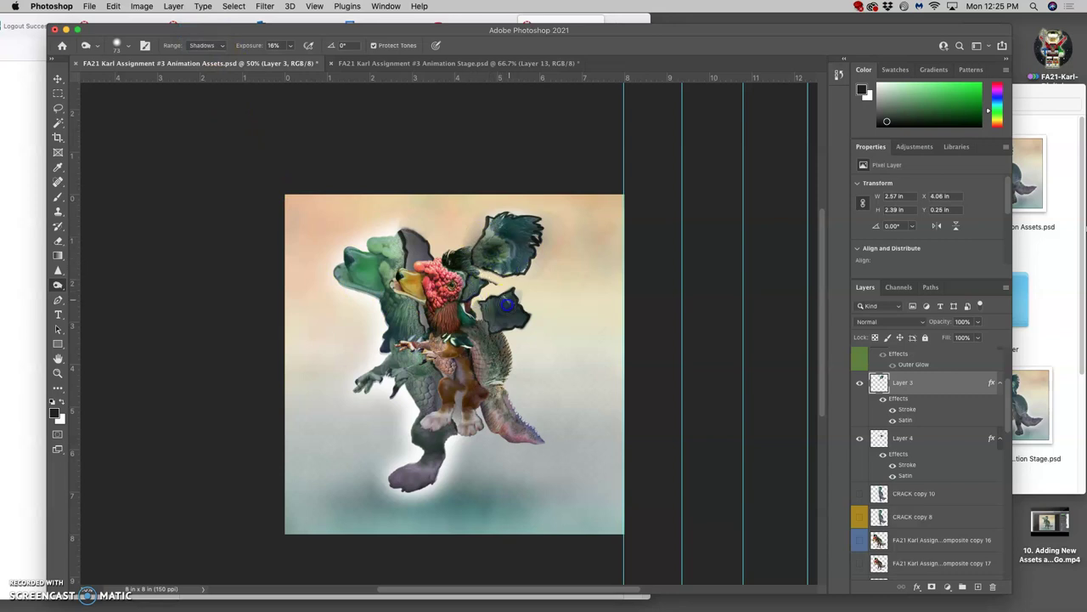
left_click_drag(488, 318, 464, 280)
- Lightly erase around the outer edge of the head piece on Layer 3 with the Eraser at 16% opacity
left_click(58, 240)
left_click_drag(532, 253, 547, 265)
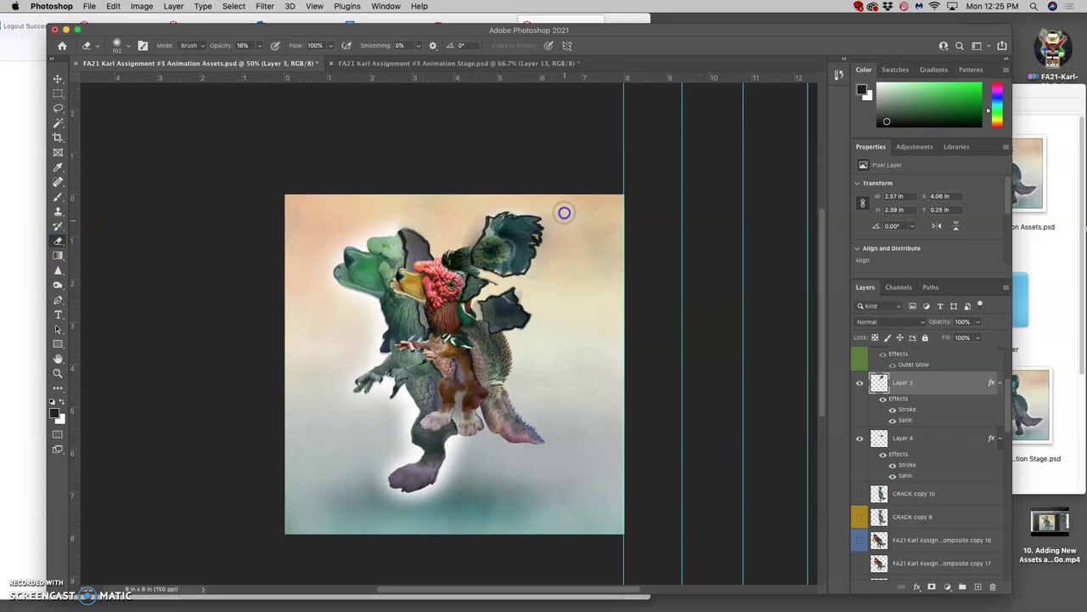
left_click_drag(623, 303, 623, 317)
- Lighten the centre of the head piece on Layer 3 with the Dodge tool, using the Shadows range at 26% exposure
left_click(59, 285)
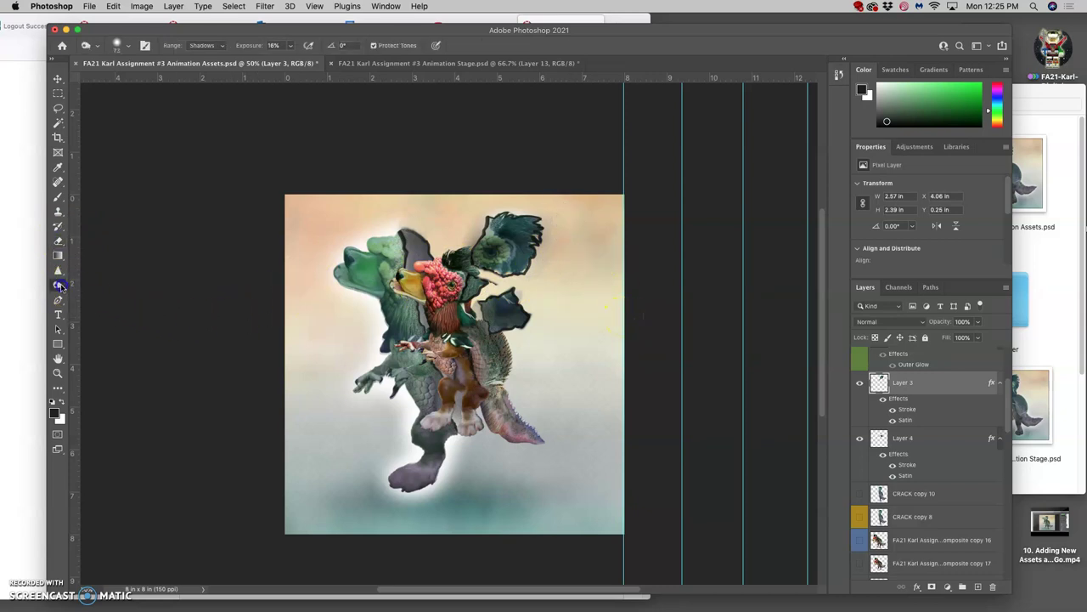
left_click(82, 293)
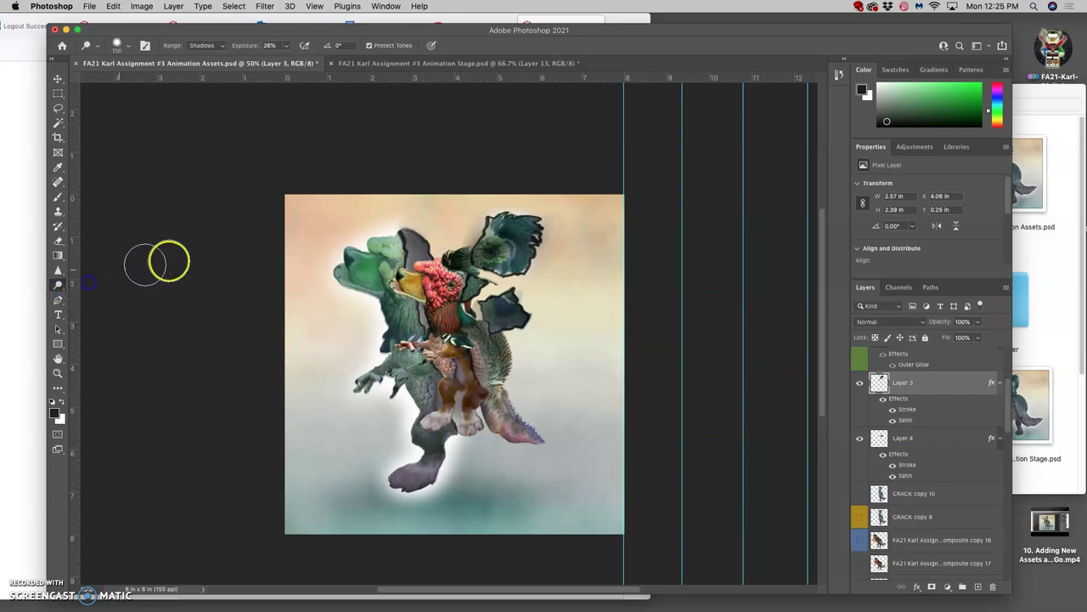
left_click_drag(495, 251, 497, 250)
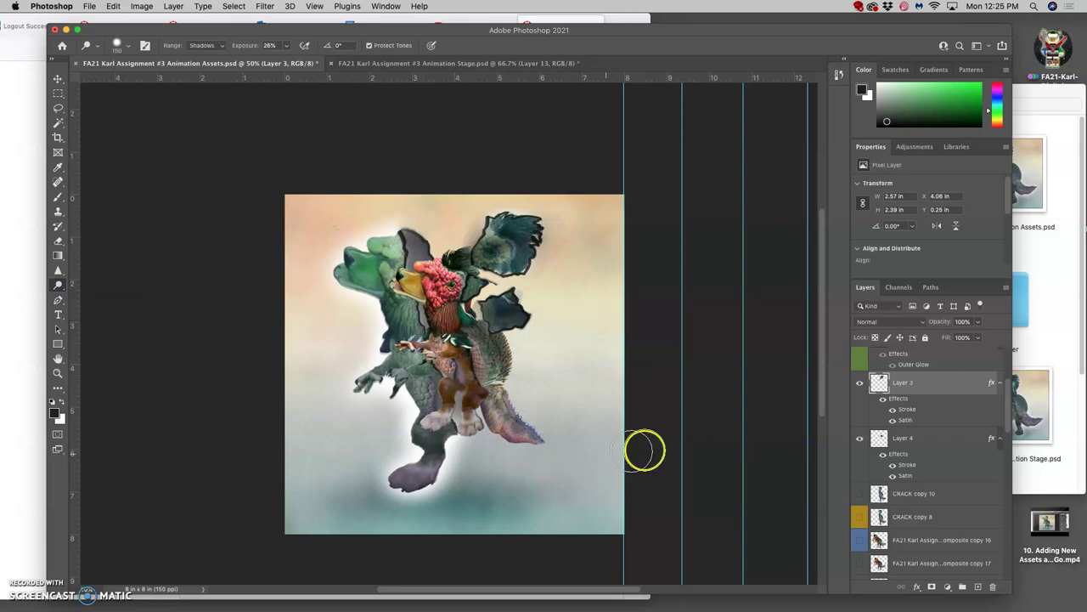
- Show CRACK copy 10, lasso its upper torso band, copy that area to a new layer, and hide CRACK copy 10 again
left_click(860, 437)
left_click(860, 438)
left_click(860, 493)
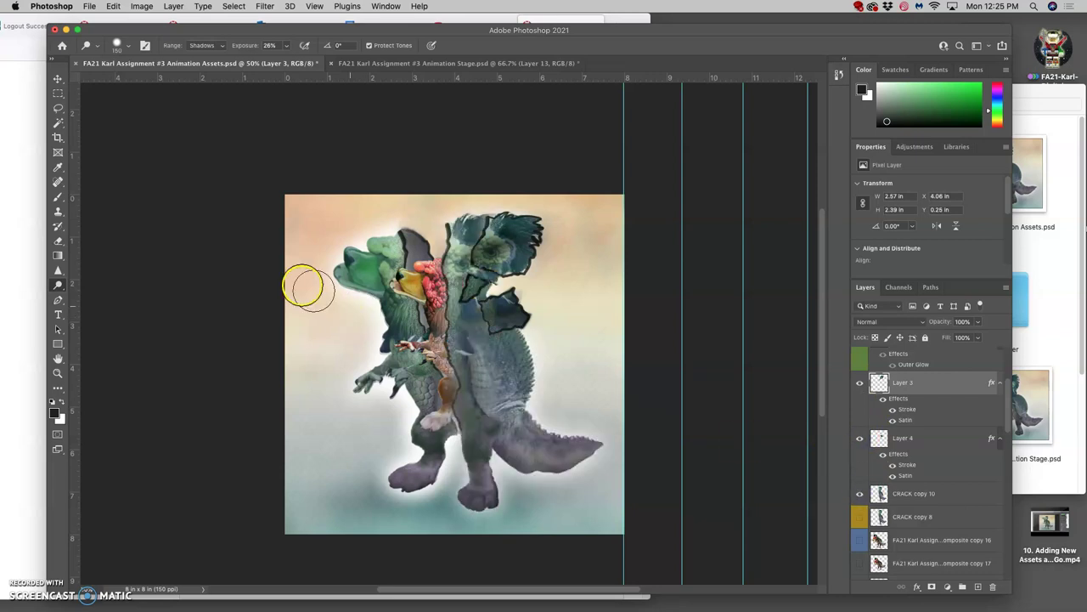
left_click(58, 108)
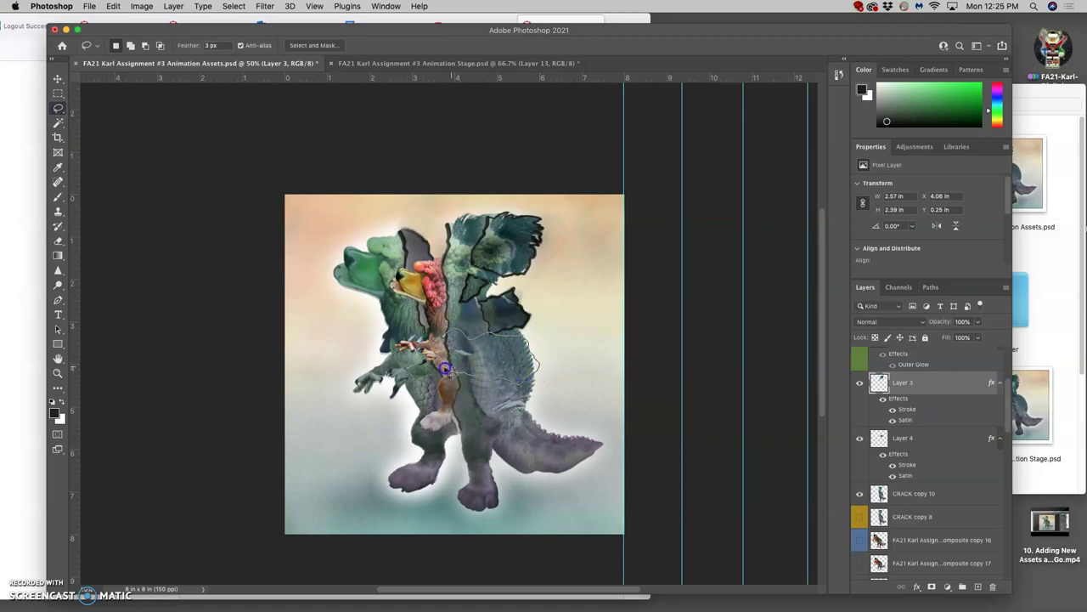
left_click_drag(442, 357, 440, 361)
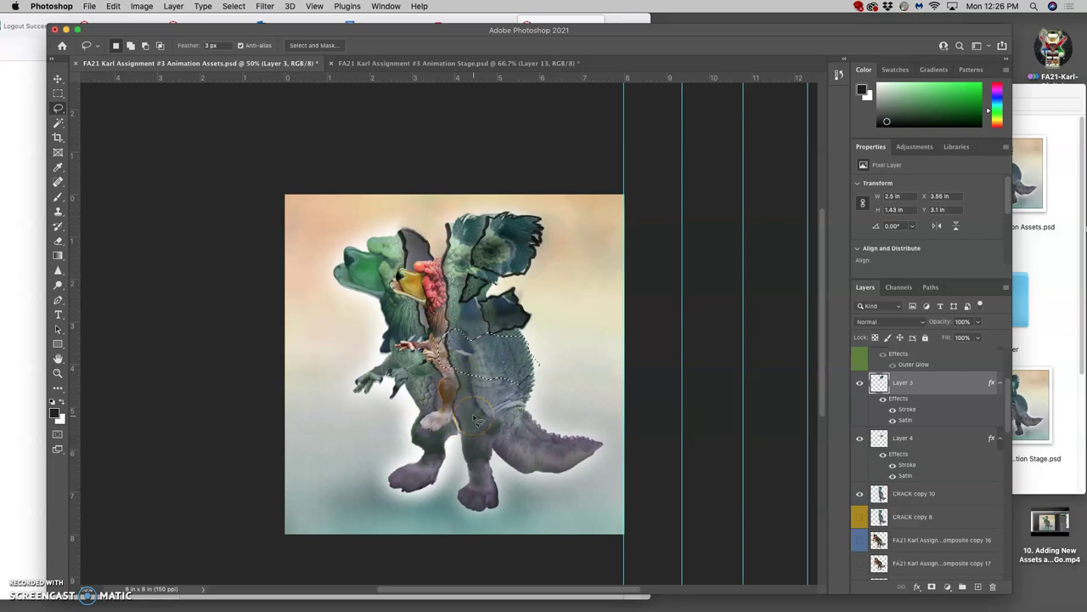
left_click(892, 494)
key("super+j")
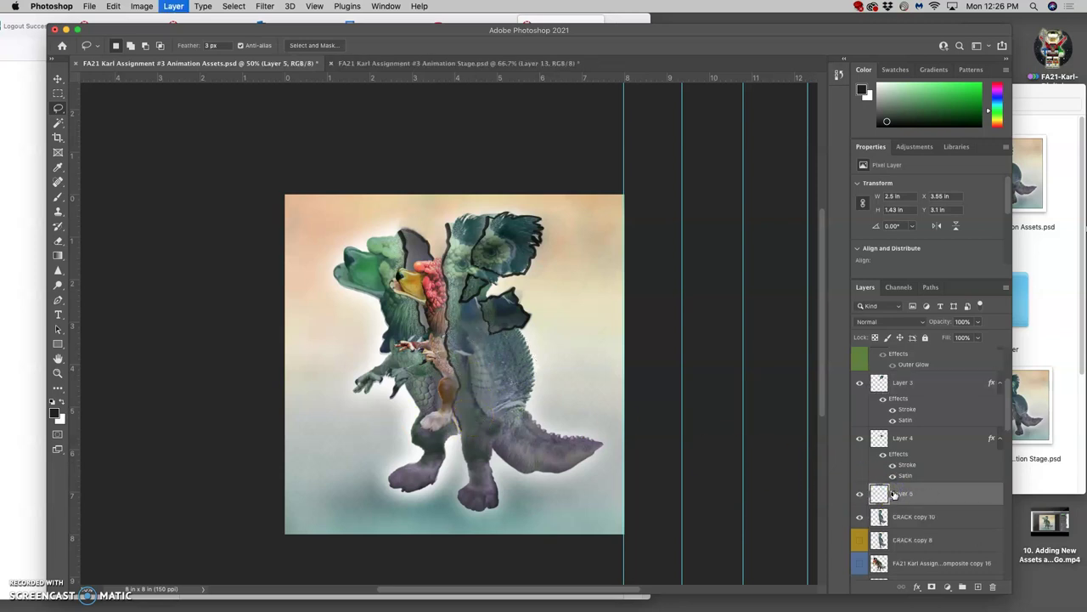
left_click(859, 518)
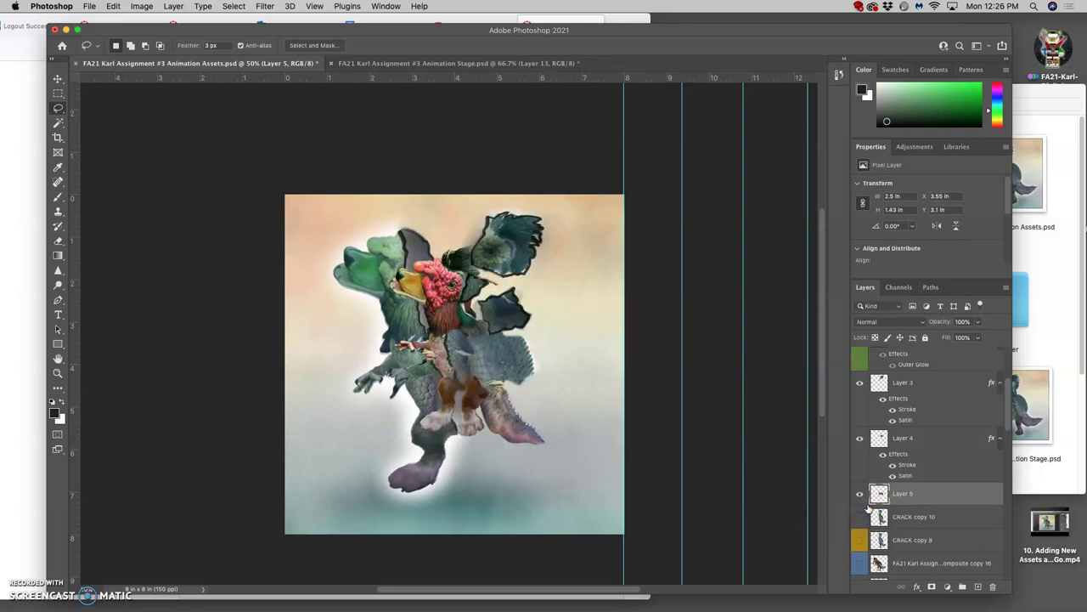
- Paint a dark outline around the torso piece on Layer 5 and add Stroke and Satin effects to the layer
left_click(58, 196)
left_click(452, 328)
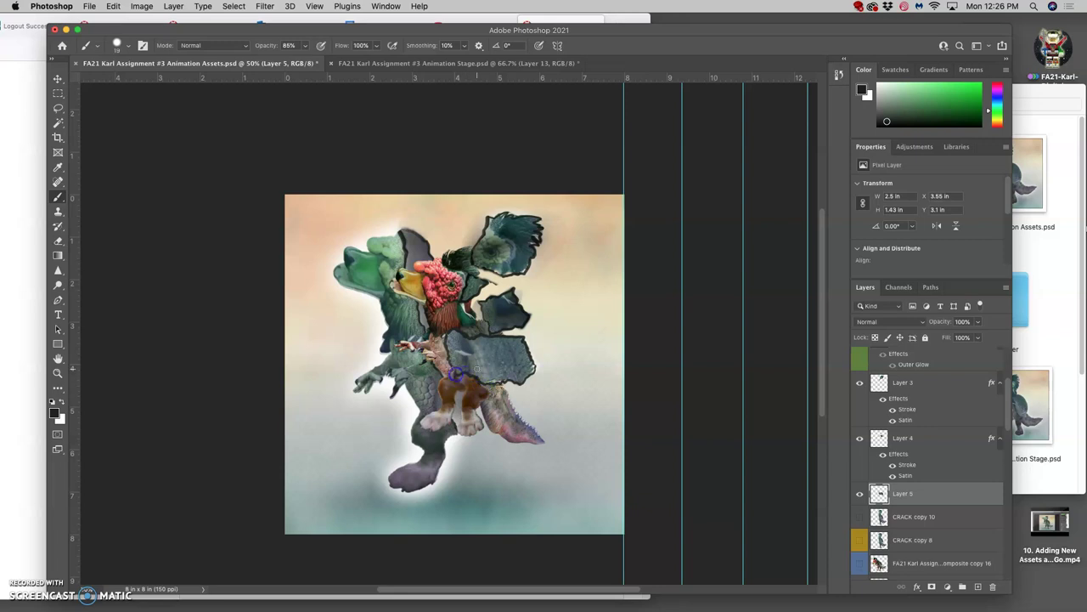
double_click(922, 493)
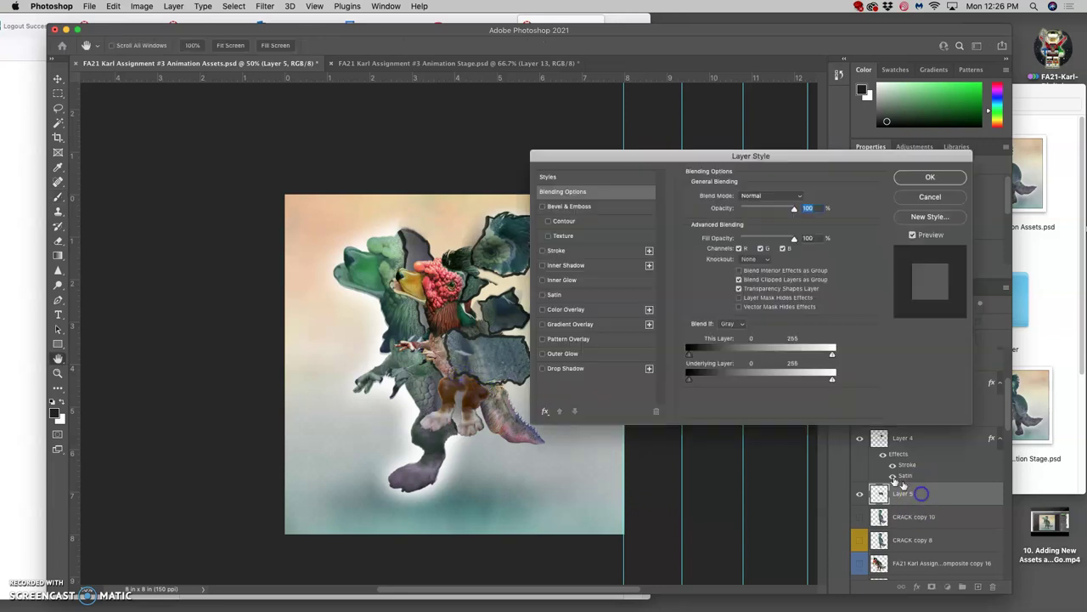
left_click(542, 249)
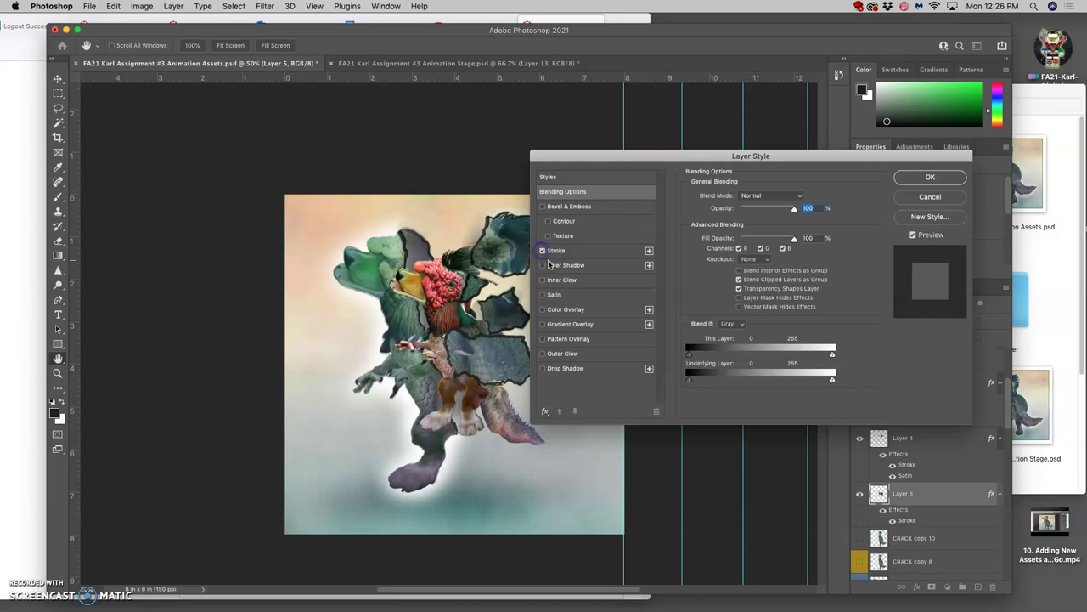
left_click(543, 294)
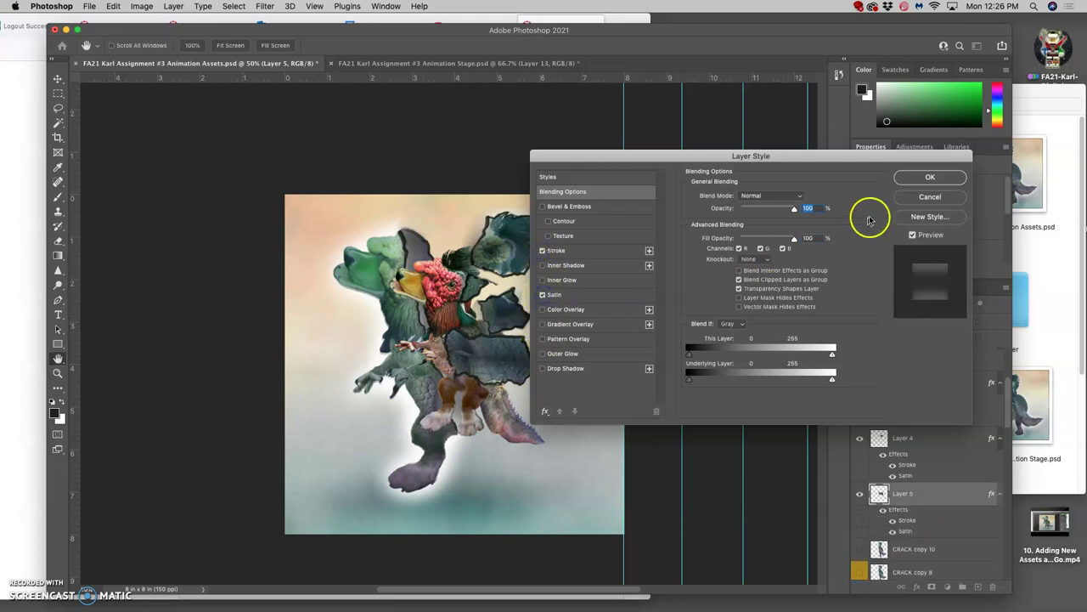
left_click(931, 178)
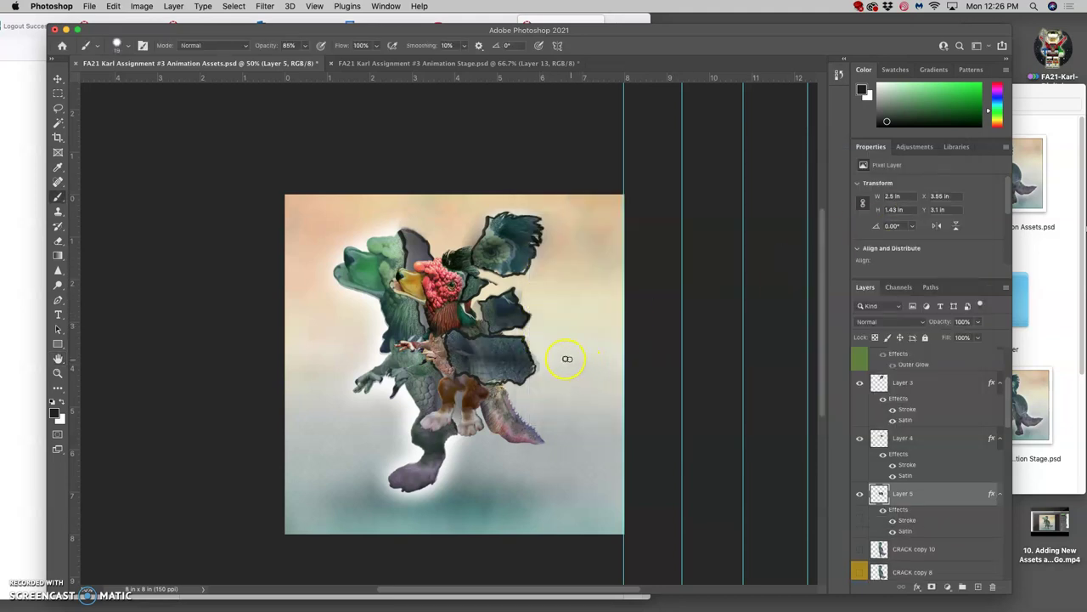
- Move the Layer 5 torso piece outward from the creature's body, scale it to about 83%, and rotate it about 11°
key("super+t")
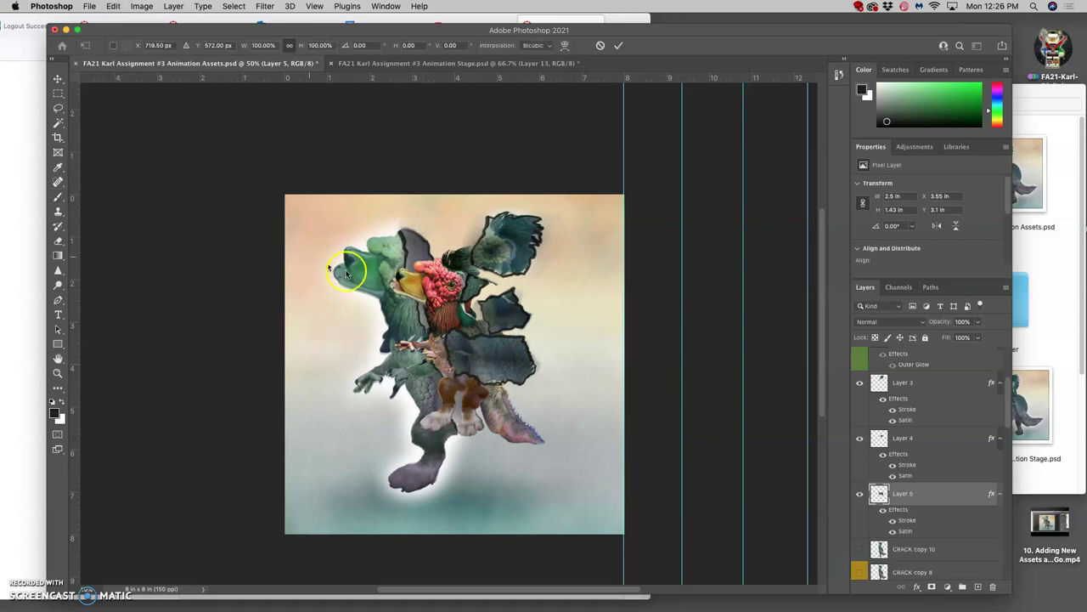
left_click_drag(497, 355, 518, 367)
left_click_drag(572, 336, 578, 348)
left_click_drag(555, 398, 510, 372)
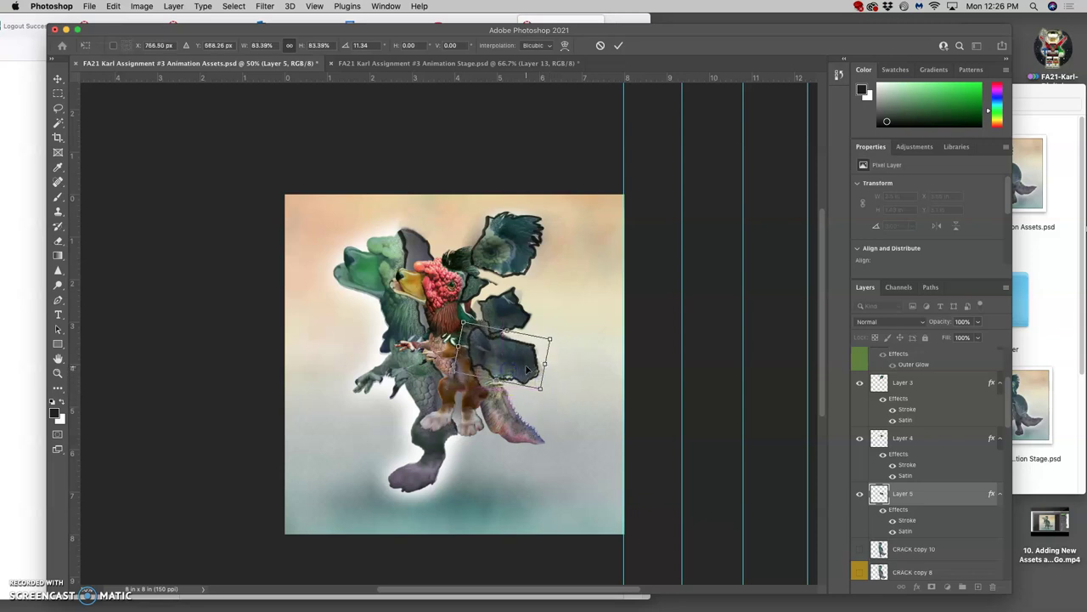
key("Return")
key("b")
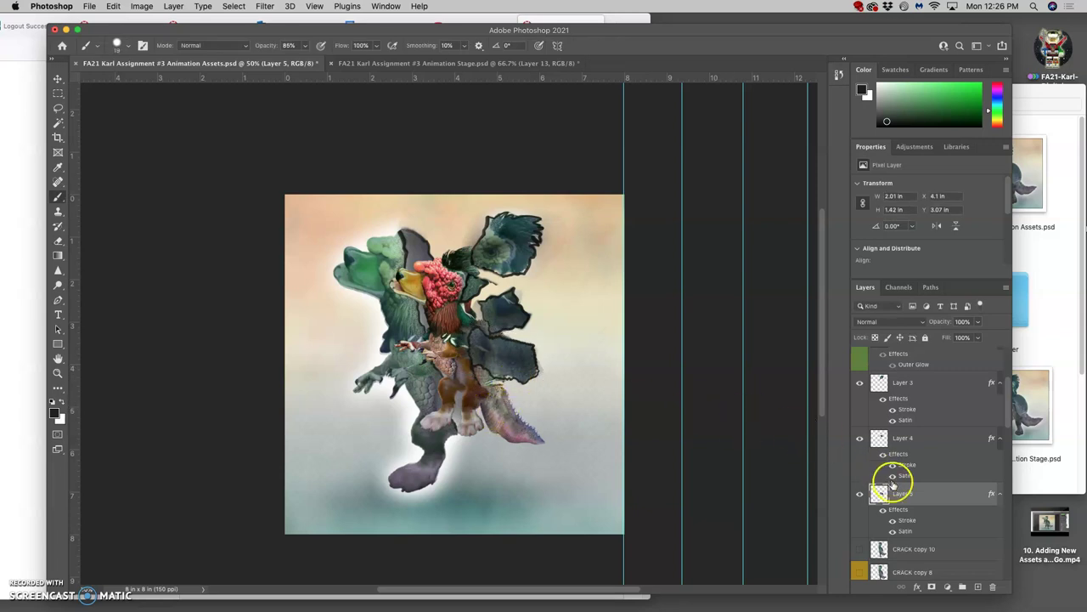
- Show CRACK copy 10, lasso its lower body, leg and tail, copy that area to a new layer, and hide CRACK copy 10 again
left_click(859, 549)
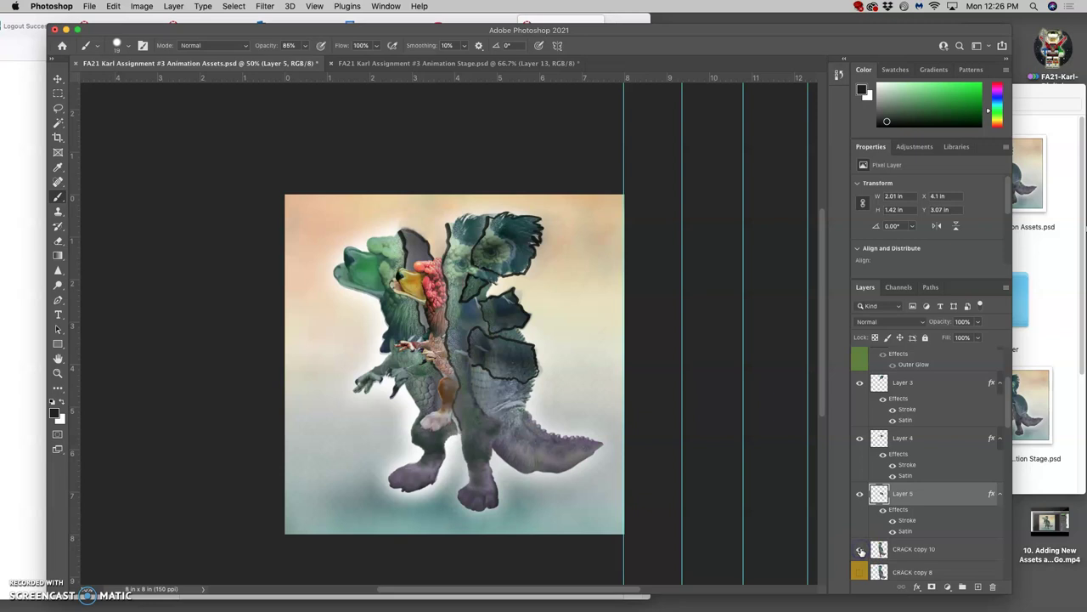
left_click(901, 549)
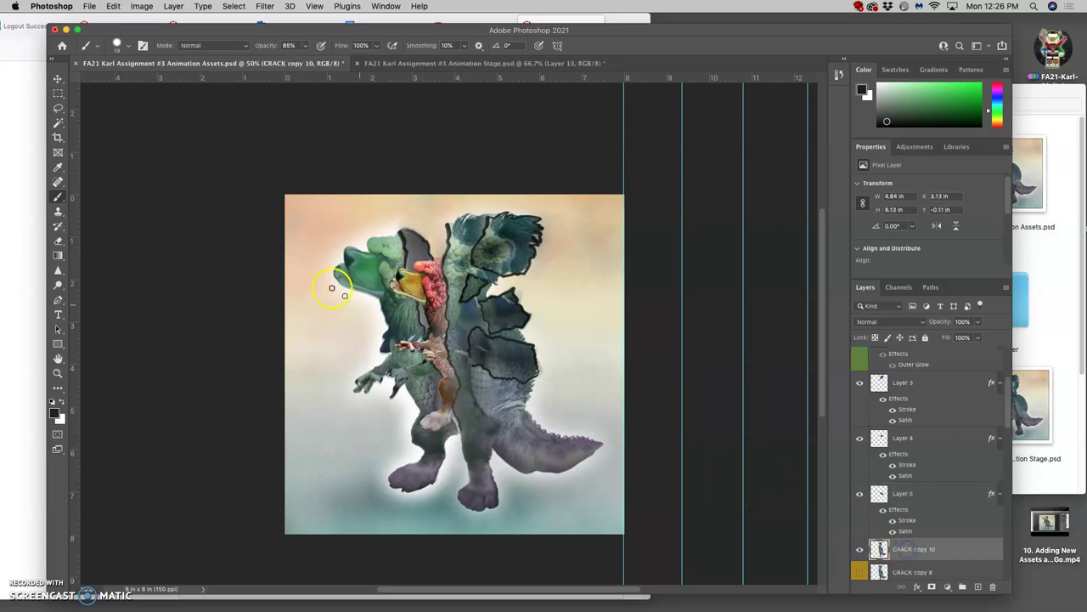
left_click(57, 108)
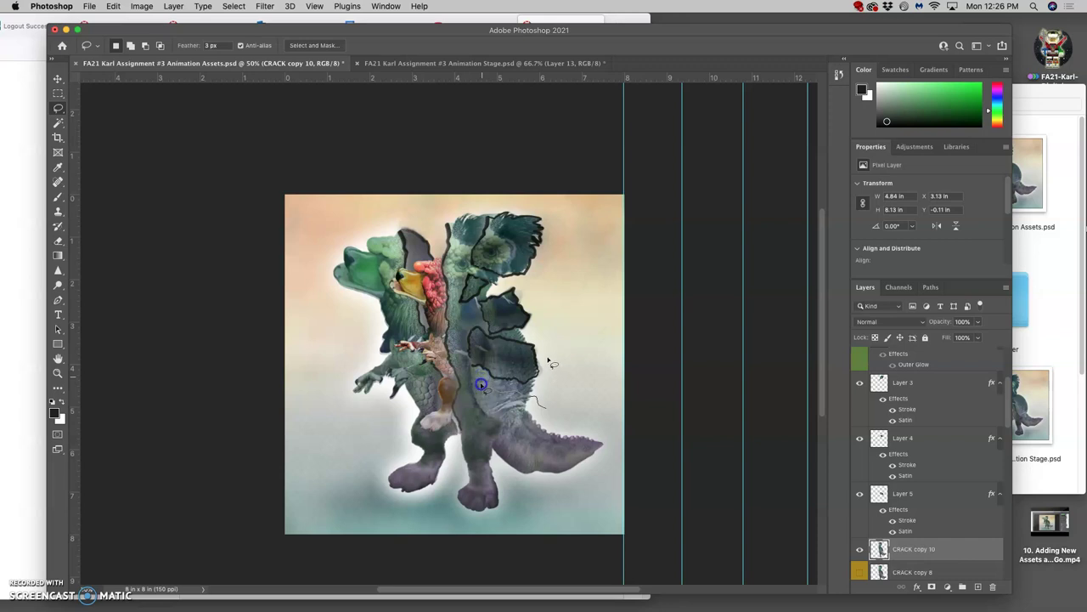
left_click_drag(548, 359, 512, 372)
mouse_move(443, 448)
left_mouse_down()
mouse_move(551, 545)
mouse_move(628, 498)
mouse_move(608, 399)
mouse_move(590, 377)
left_mouse_up()
key("super+j")
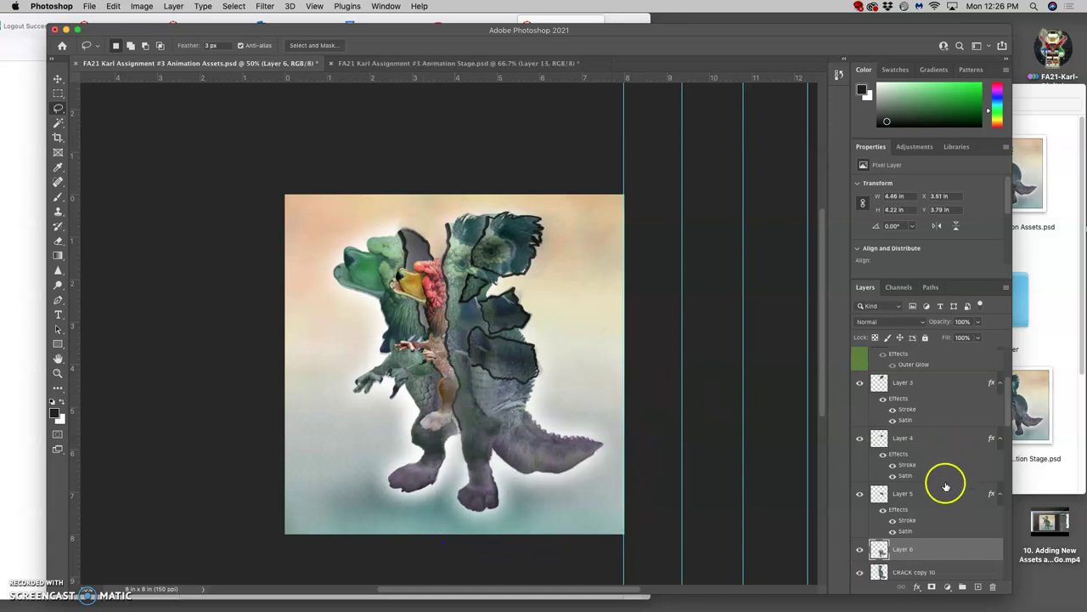
scroll(906, 508, "down", 2)
left_click(860, 499)
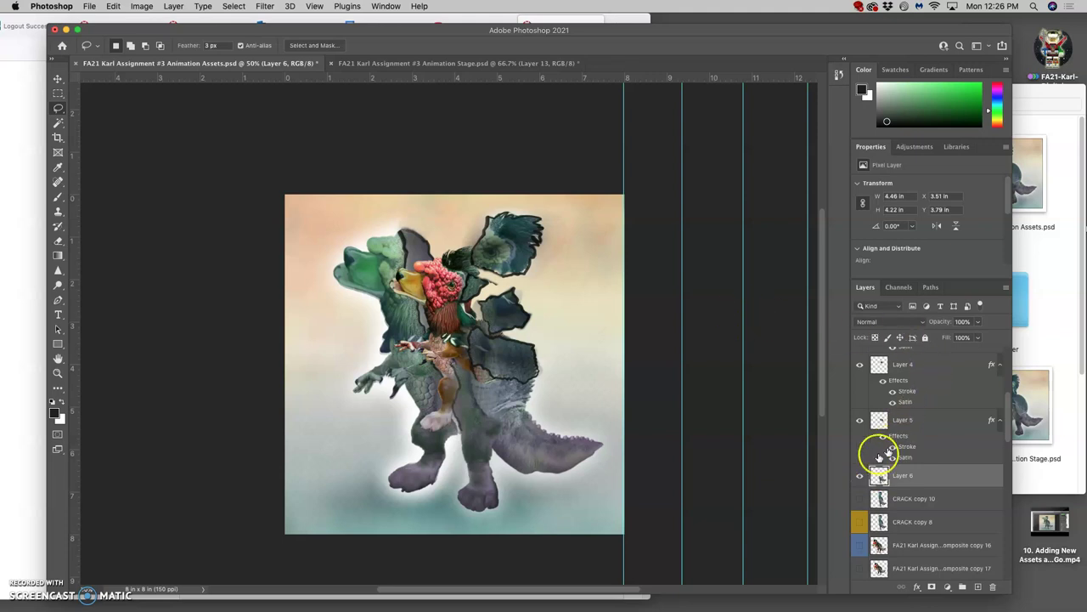
left_click(860, 479)
left_click(859, 478)
- Hide Layer 5, paint a dark outline along the upper broken edge of the Layer 6 body-and-tail piece, and show Layer 5 again
left_click(860, 420)
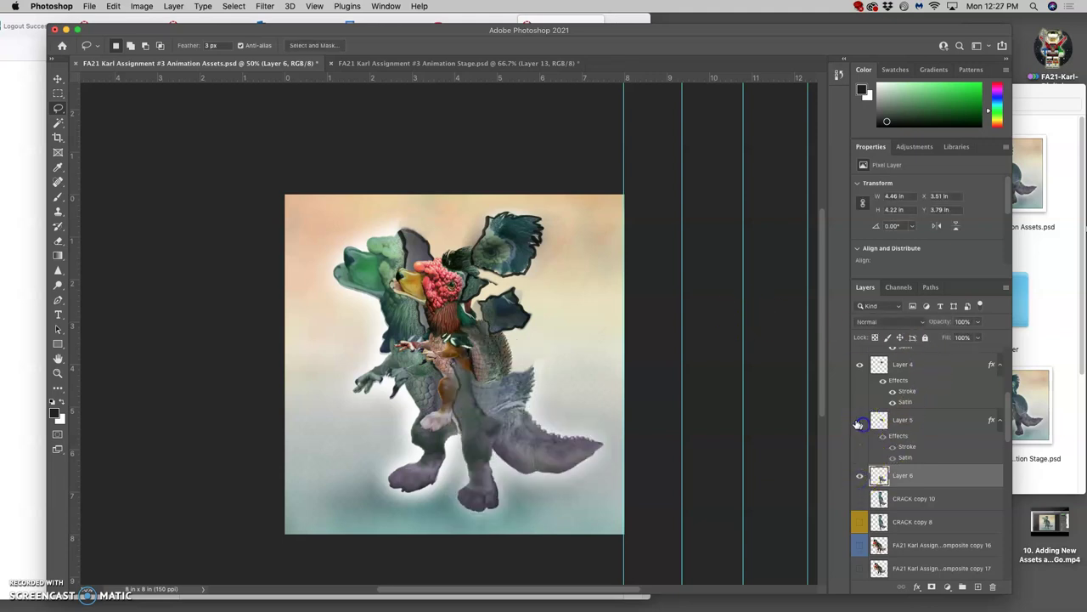
left_click(58, 196)
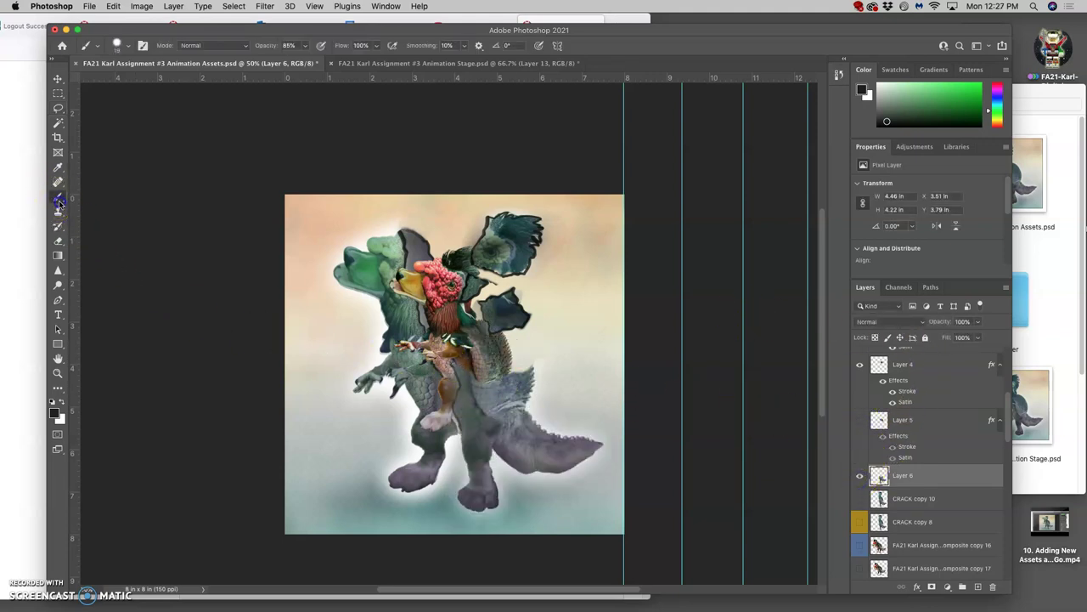
left_click(452, 365)
left_click(456, 372)
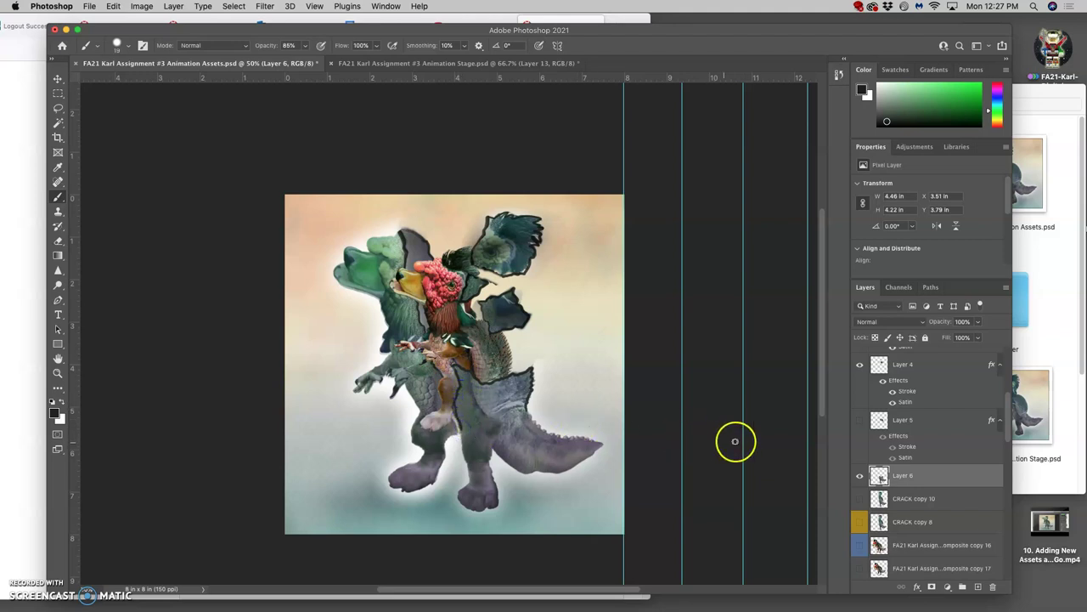
left_click(860, 420)
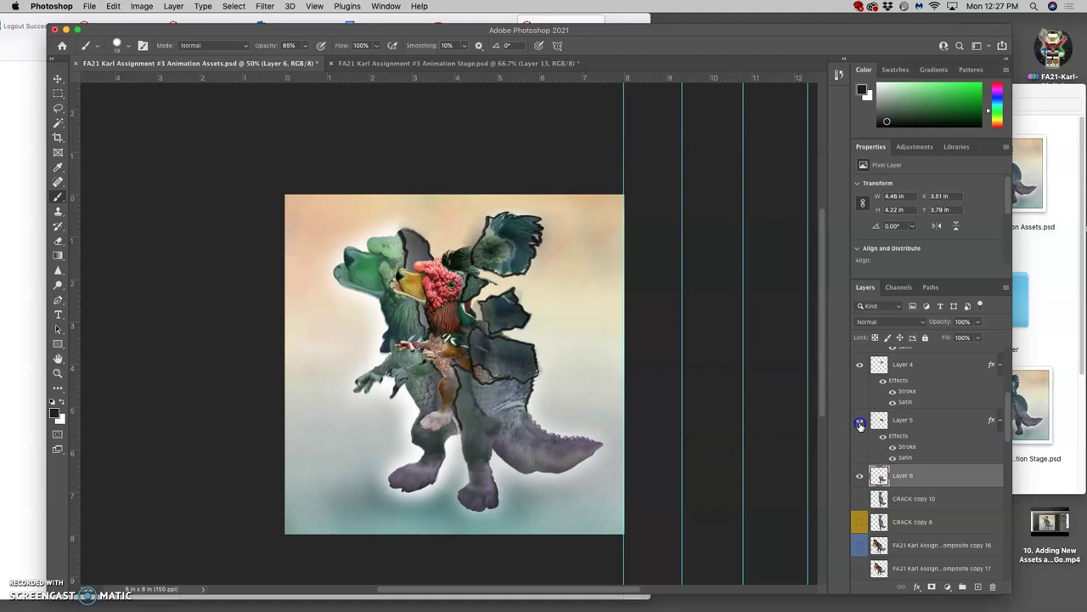
left_click(58, 78)
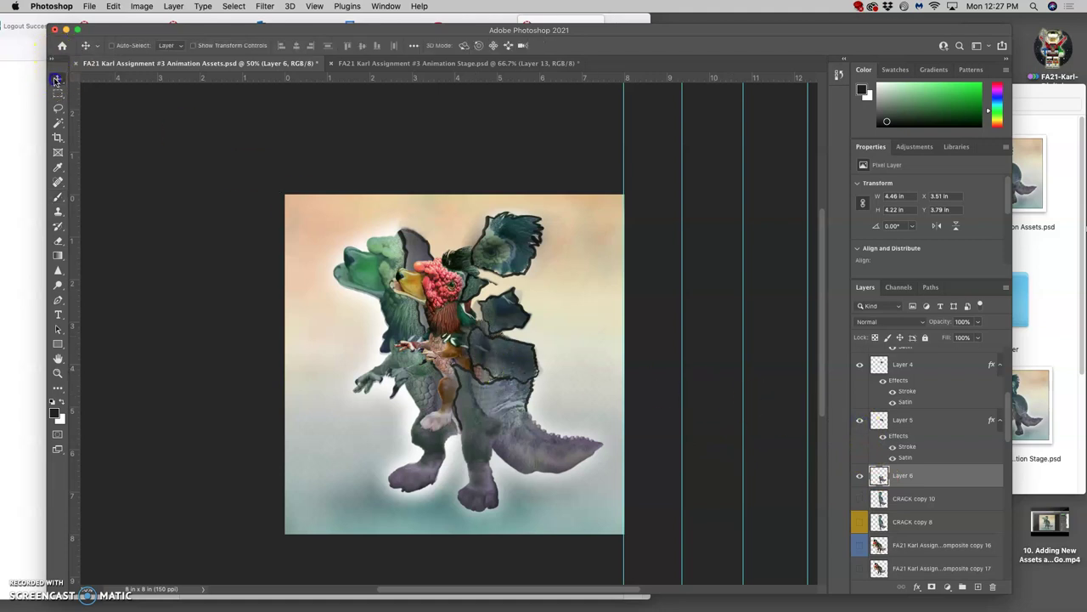
left_click(504, 351)
left_click_drag(504, 351, 528, 358)
- Duplicate Creature Composite copy 15, Layer 2, CRACK copy 9 and CRACK copy 7 together
scroll(901, 502, "up", 2)
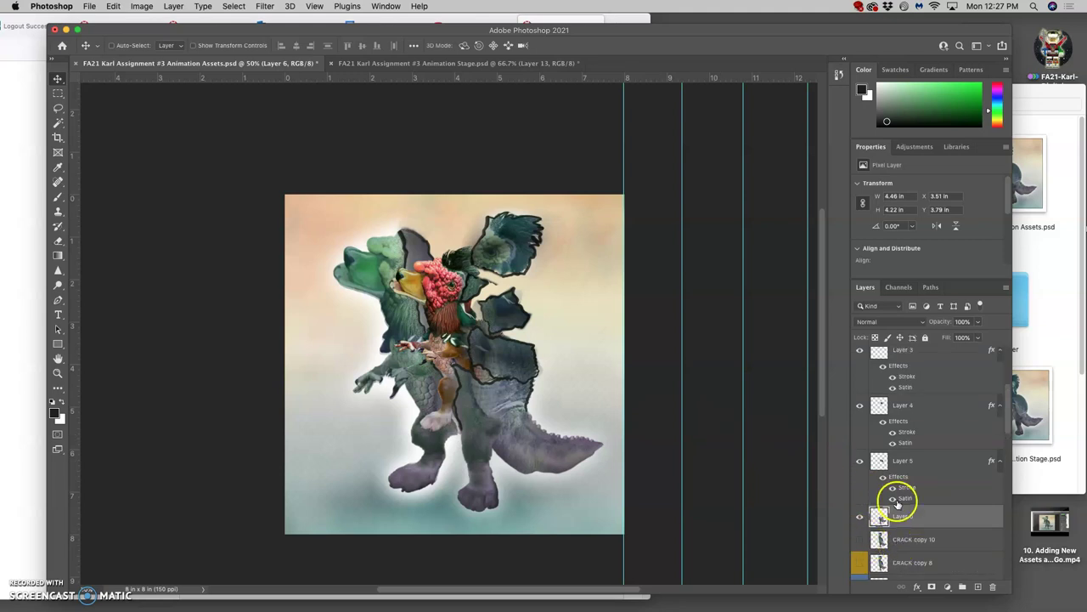
scroll(901, 503, "down", 3)
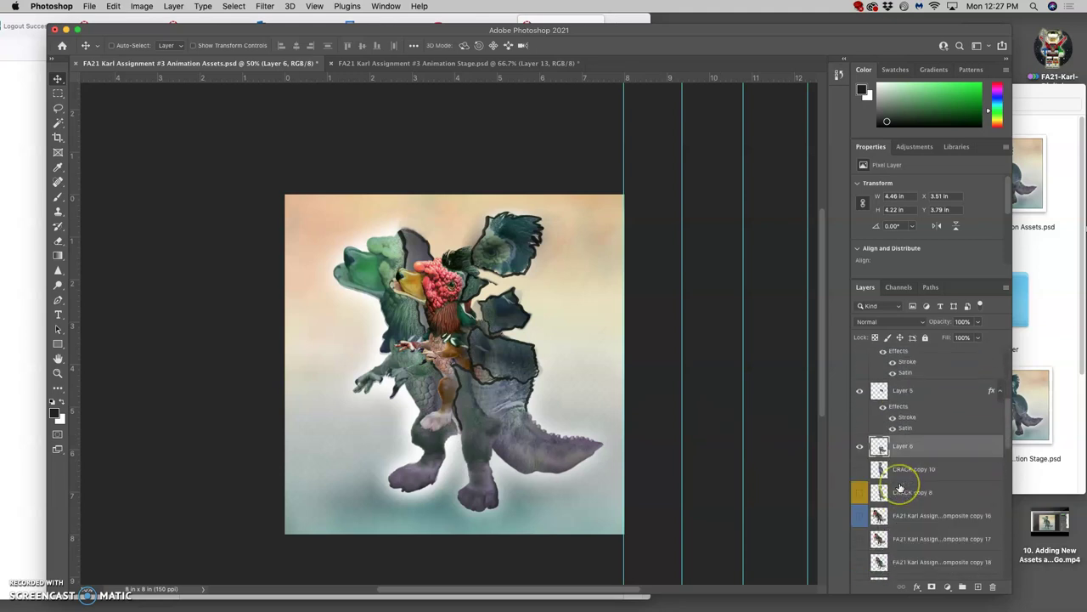
scroll(900, 487, "down", 2)
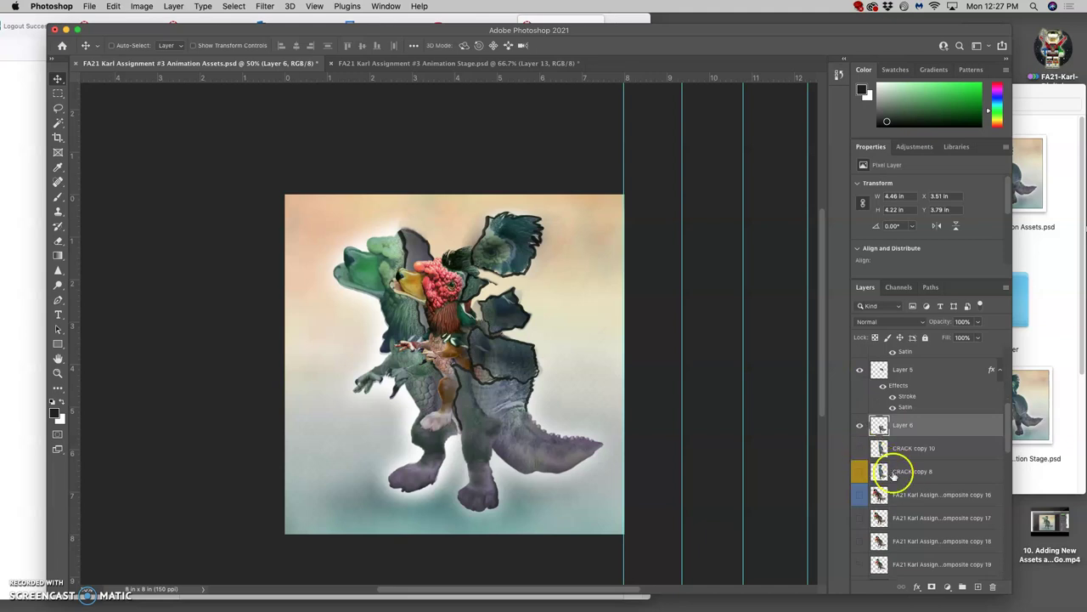
scroll(898, 482, "down", 3)
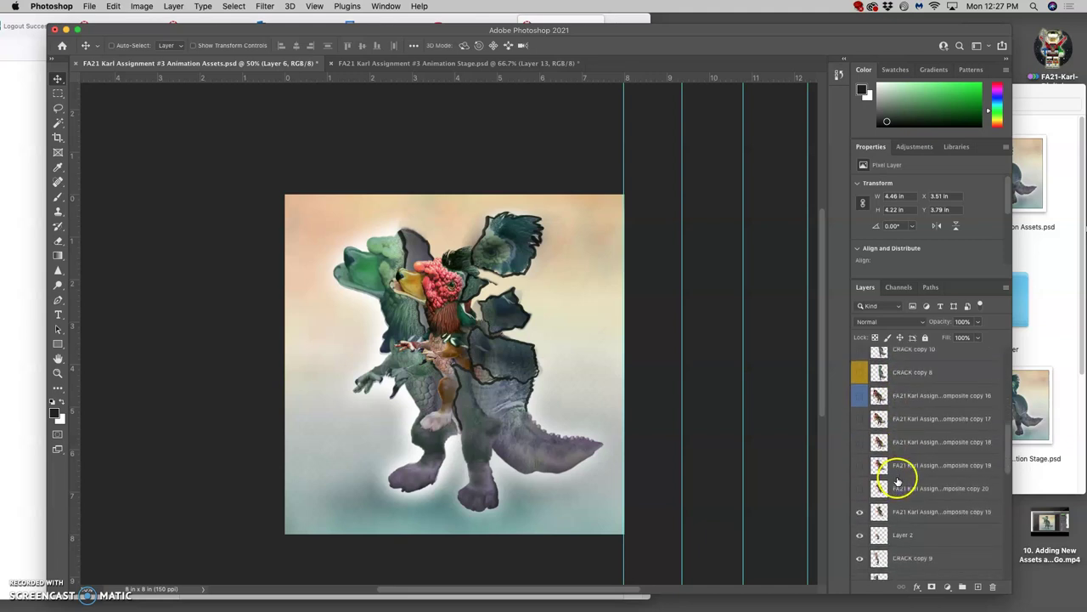
scroll(900, 508, "down", 1)
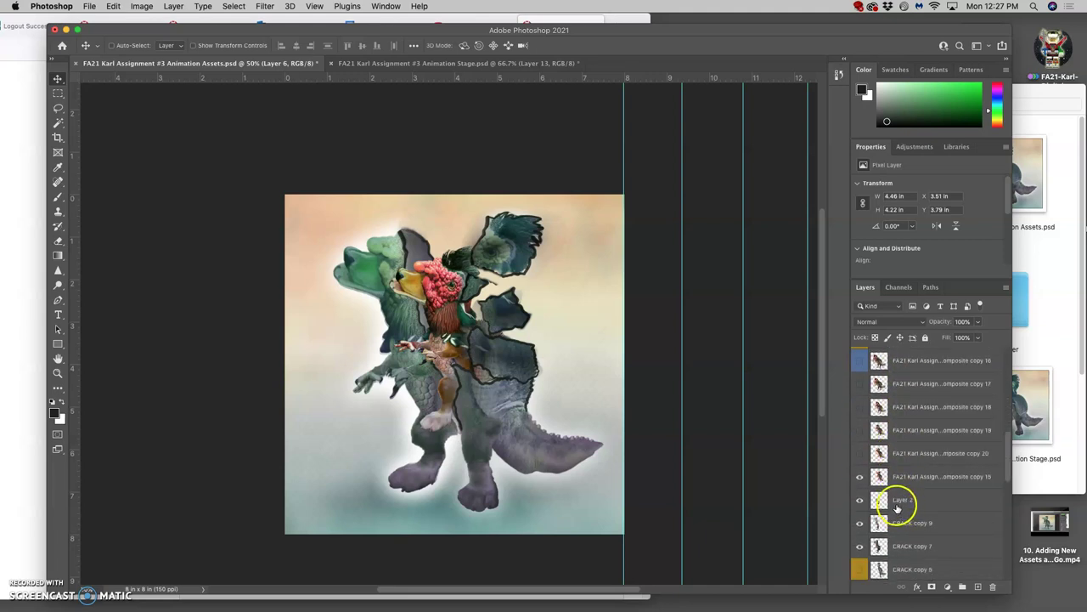
left_click(859, 478)
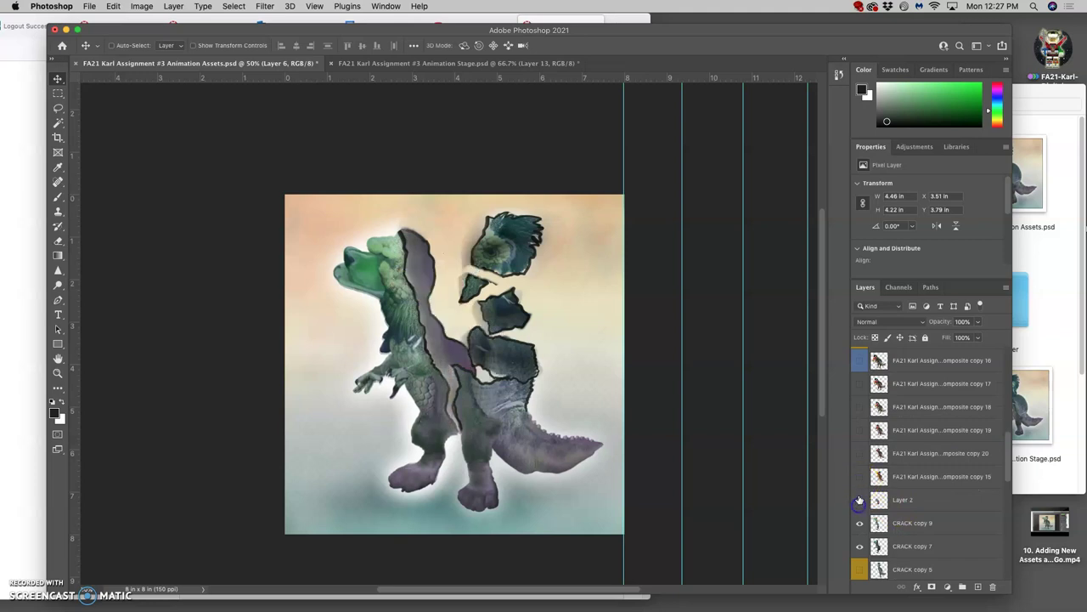
left_click(859, 478)
left_click(880, 478)
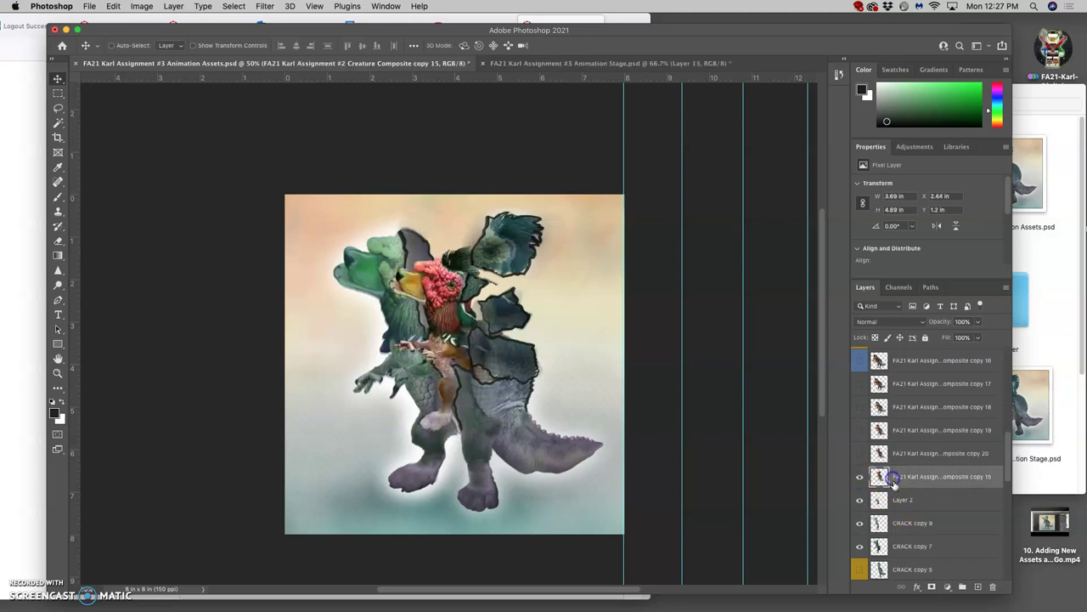
left_click(897, 546, "shift")
key("super+j")
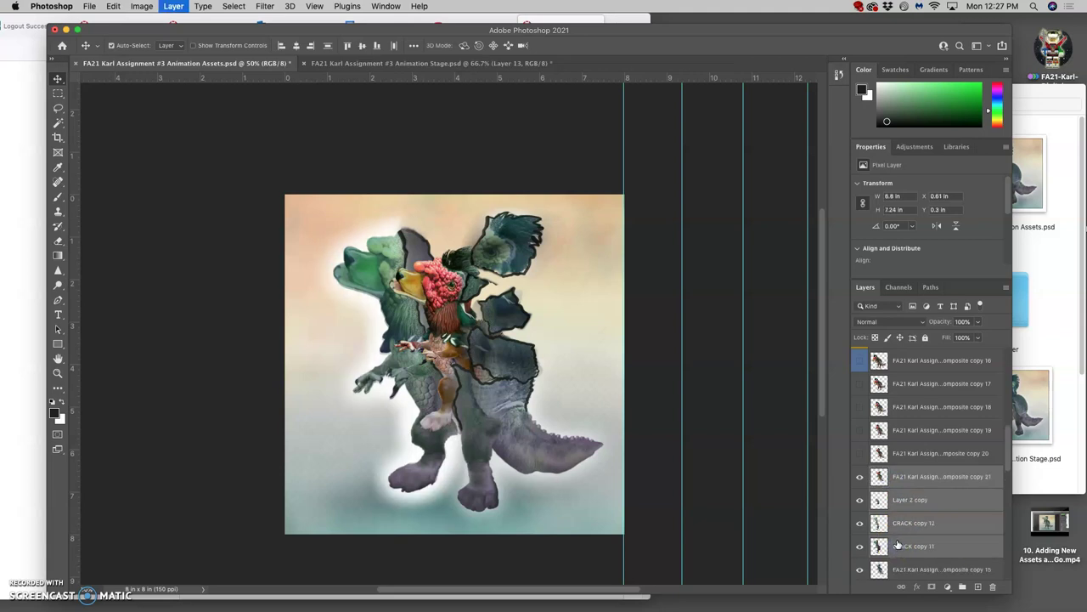
- Undo the merge of all four duplicates and merge only Layer 2 copy, CRACK copy 12 and CRACK copy 11 into one layer
key("super+e")
key("super+z")
mouse_move(897, 537)
left_mouse_down()
mouse_move(904, 507)
mouse_move(910, 524)
left_mouse_up()
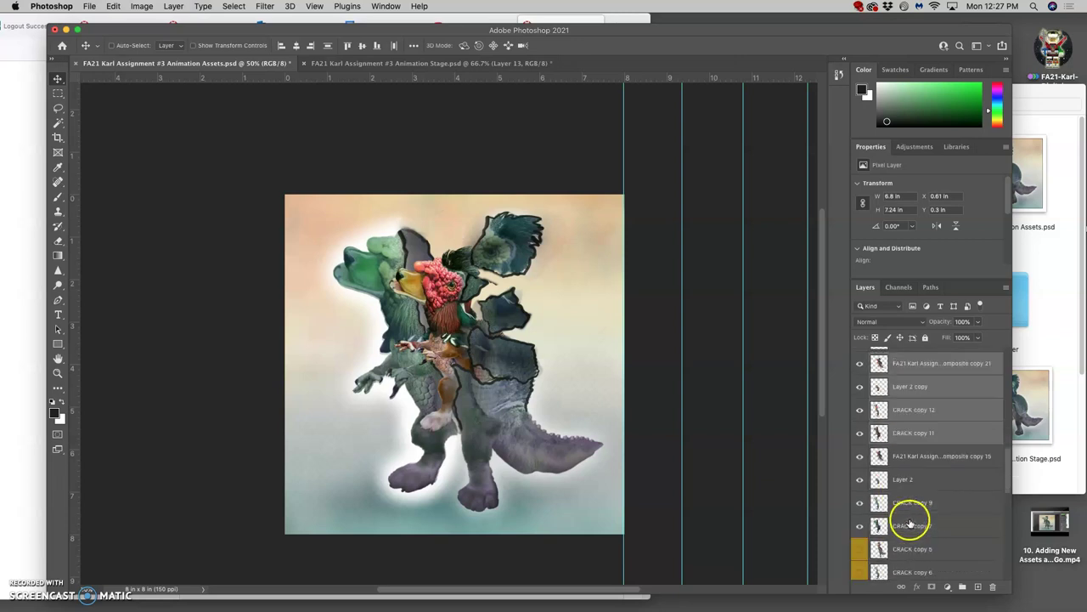
left_click(898, 364)
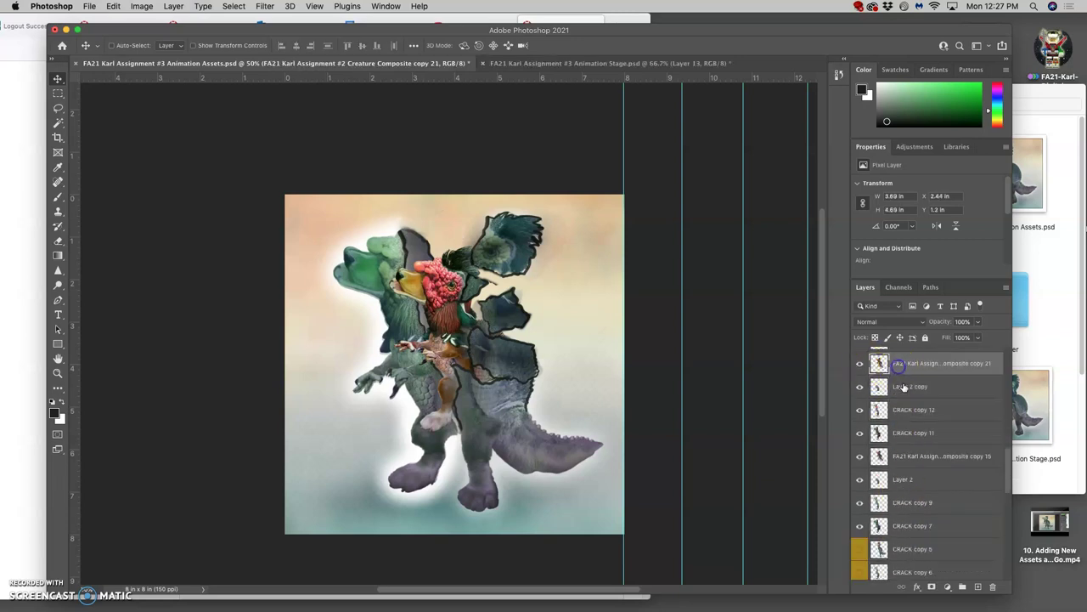
left_click(904, 386)
left_click(906, 411, "super")
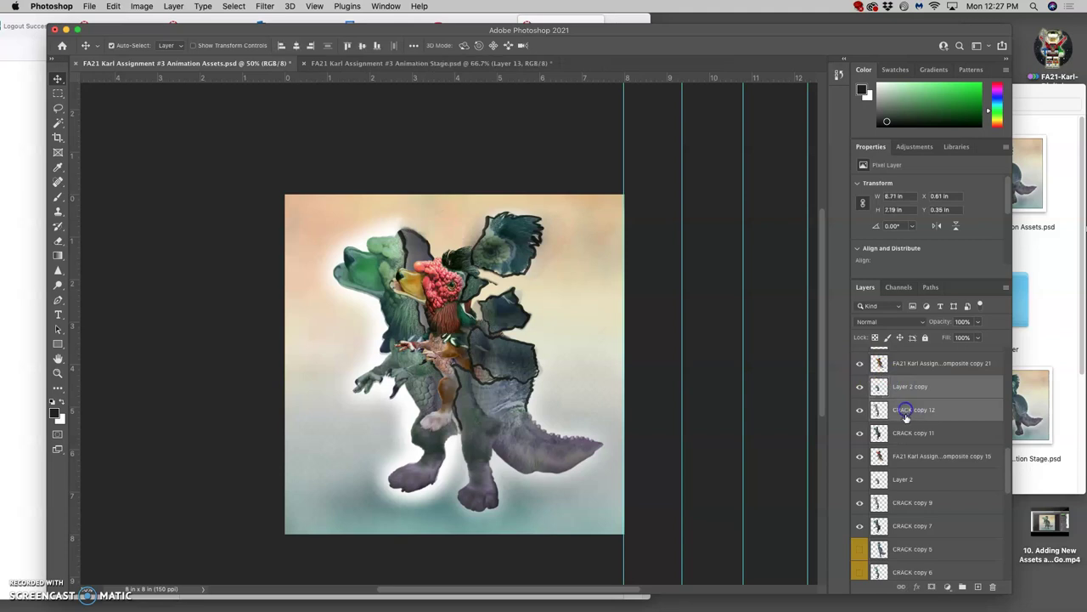
left_click(904, 432, "super")
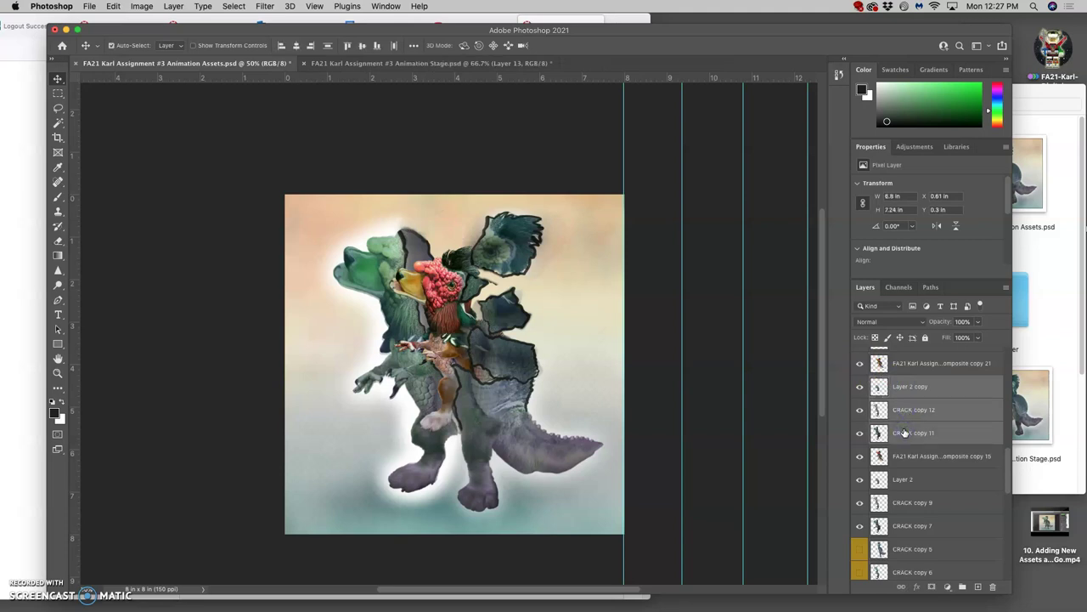
key("super+e")
- Hide the original Creature Composite copy 15, Layer 2, CRACK copy 9 and CRACK copy 7 layers
left_click(859, 410)
left_click(859, 456)
left_click(860, 479)
scroll(900, 454, "up", 4)
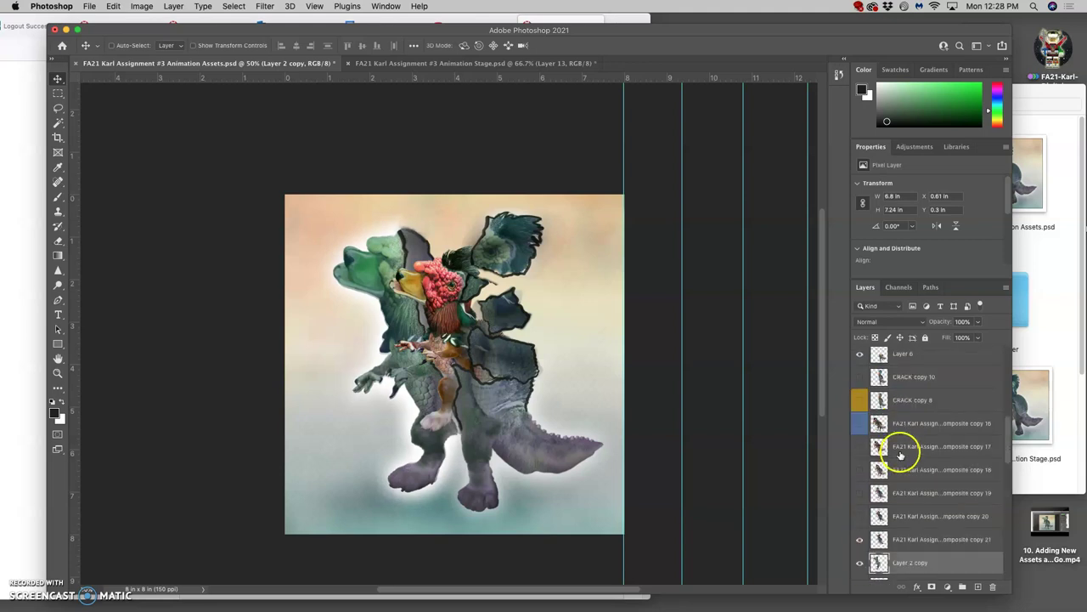
scroll(902, 454, "down", 1)
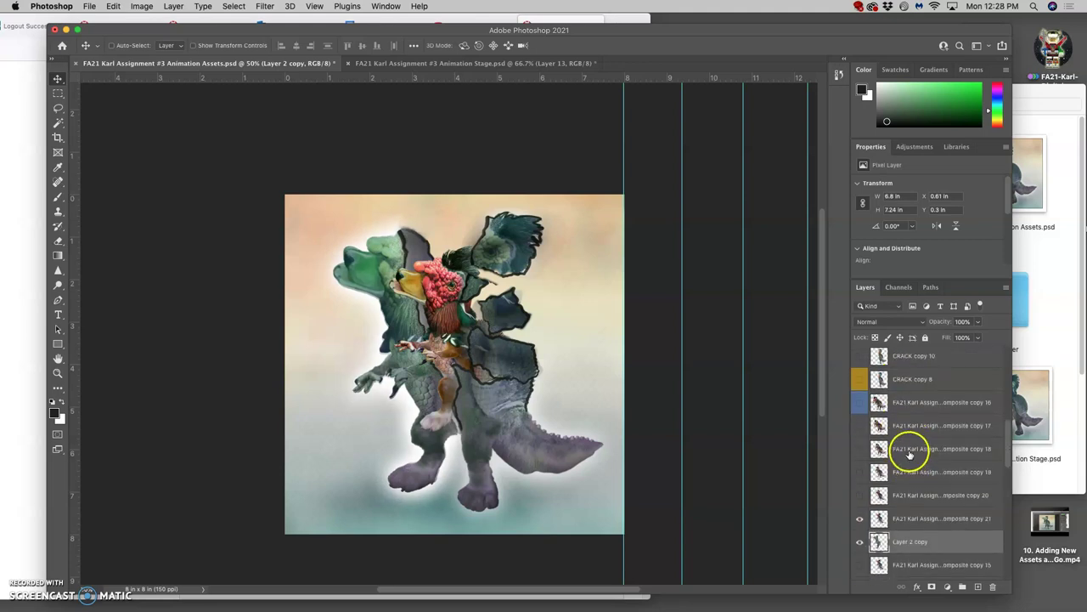
- Lasso the creature's green head on the merged Layer 2 copy, copy it to a new layer, and hide Layer 2 copy
left_click(58, 111)
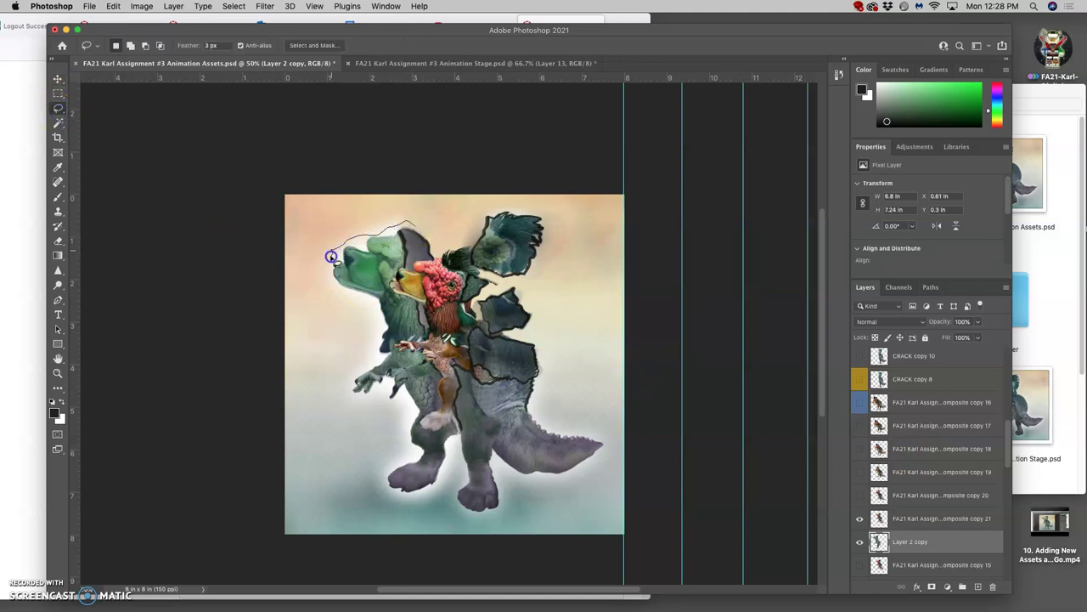
left_click_drag(331, 279, 356, 294)
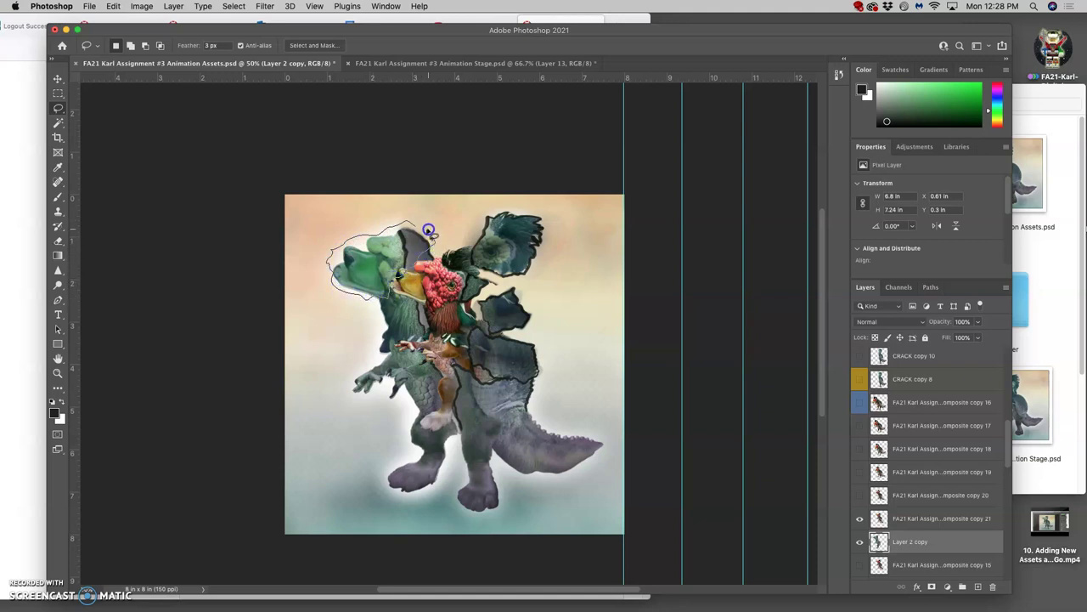
mouse_move(436, 253)
left_mouse_down()
mouse_move(364, 300)
mouse_move(335, 300)
mouse_move(322, 267)
mouse_move(349, 233)
mouse_move(401, 215)
mouse_move(424, 221)
mouse_move(436, 247)
left_mouse_up()
left_click(381, 308)
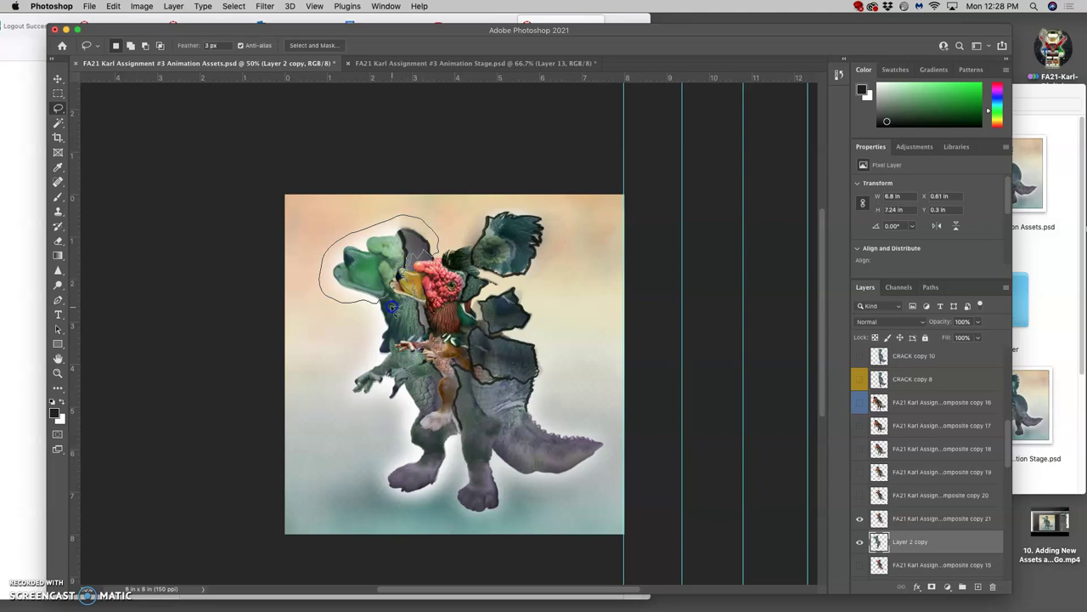
left_click_drag(358, 303, 360, 305)
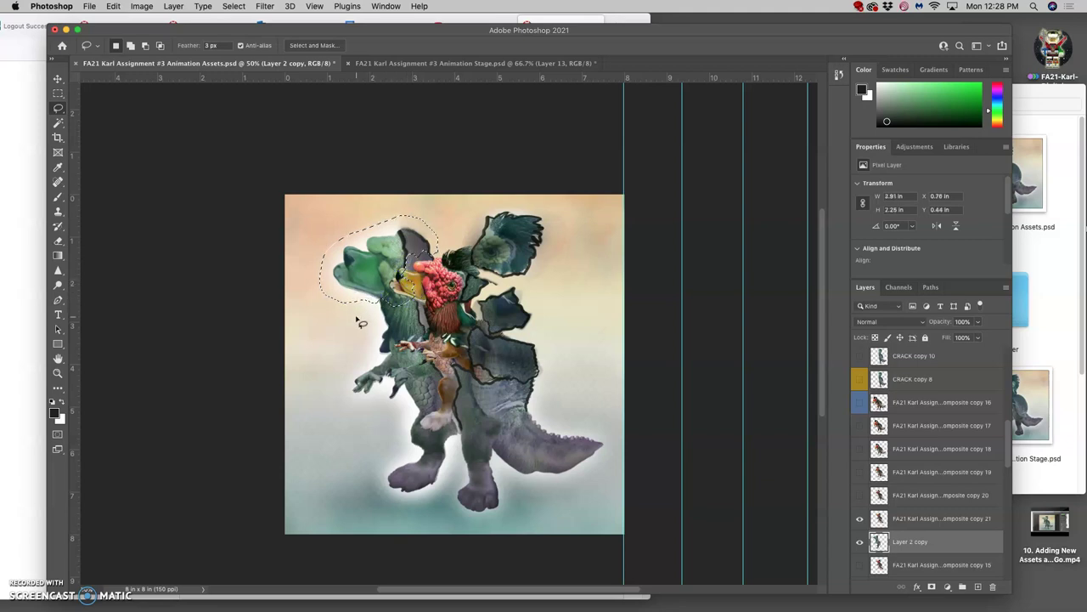
key("super+j")
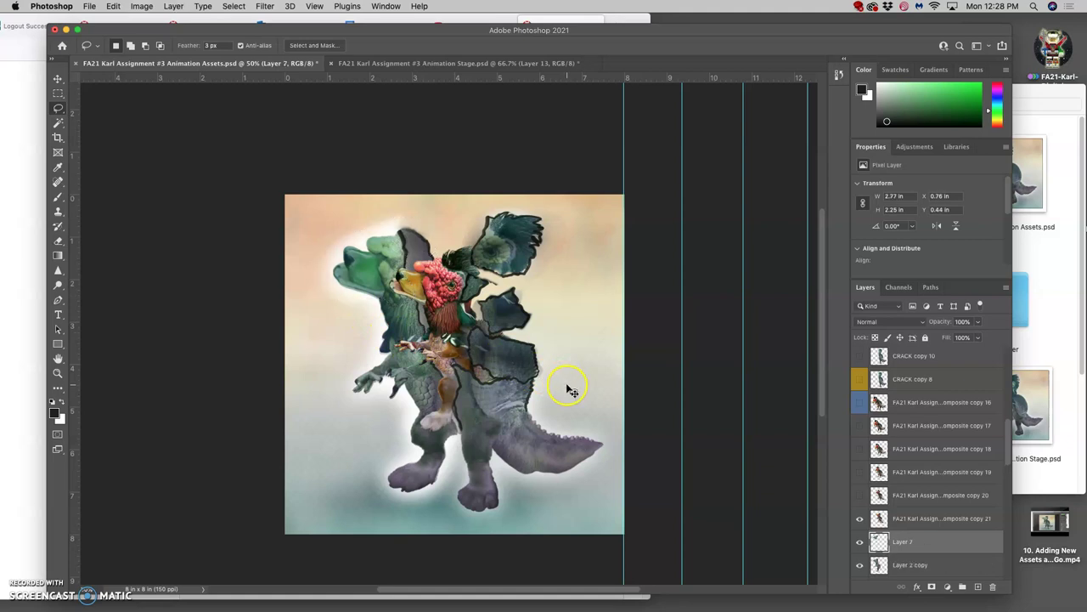
left_click(861, 566)
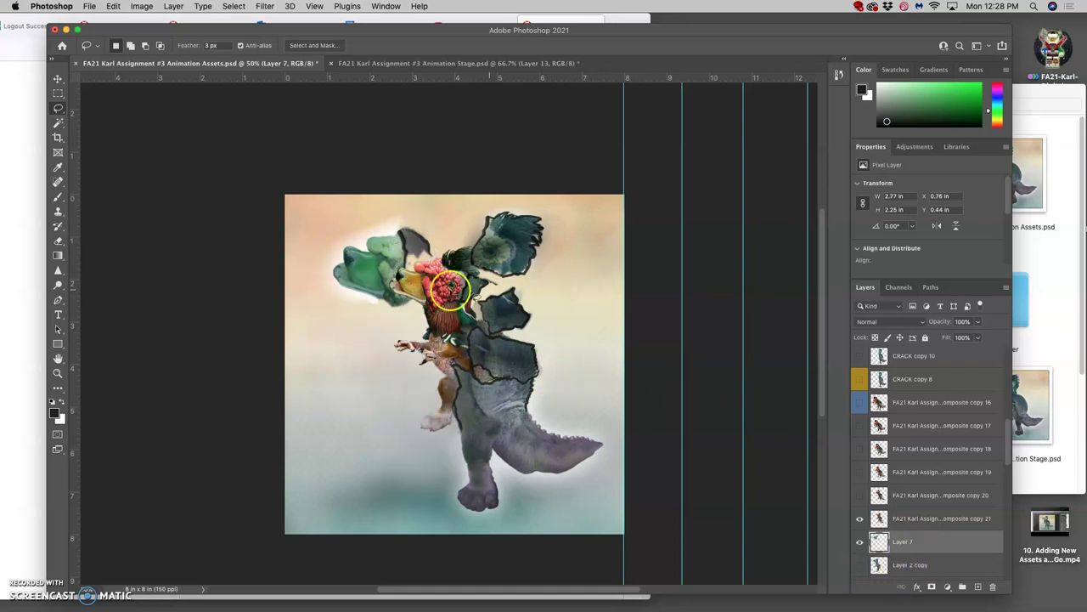
- Paint a dark outline around the green head piece on Layer 7 with the Brush
left_click(58, 196)
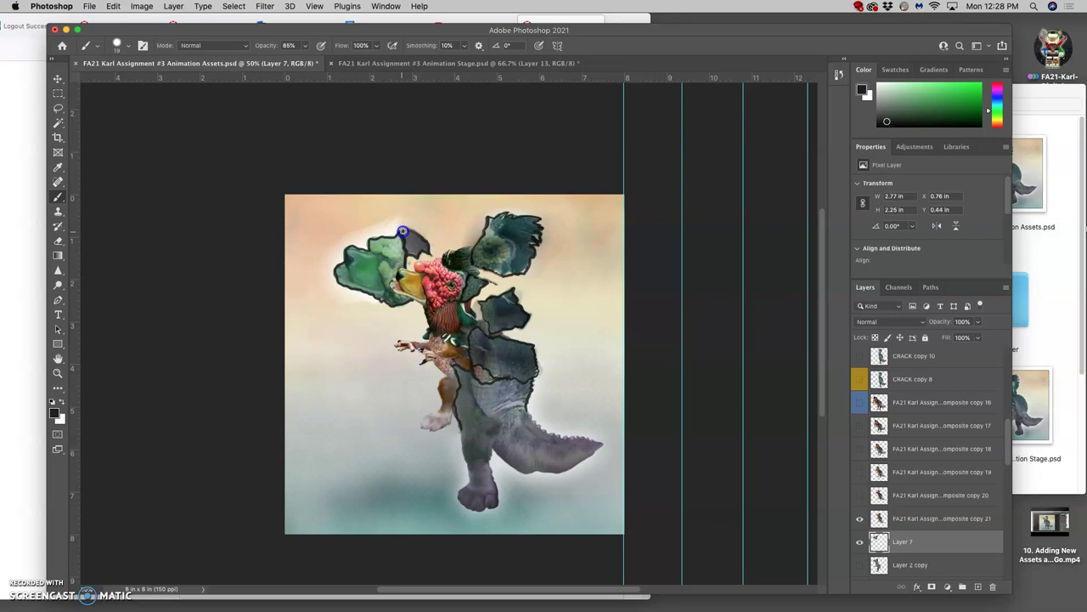
mouse_move(418, 234)
left_mouse_down()
mouse_move(444, 243)
mouse_move(424, 272)
left_mouse_up()
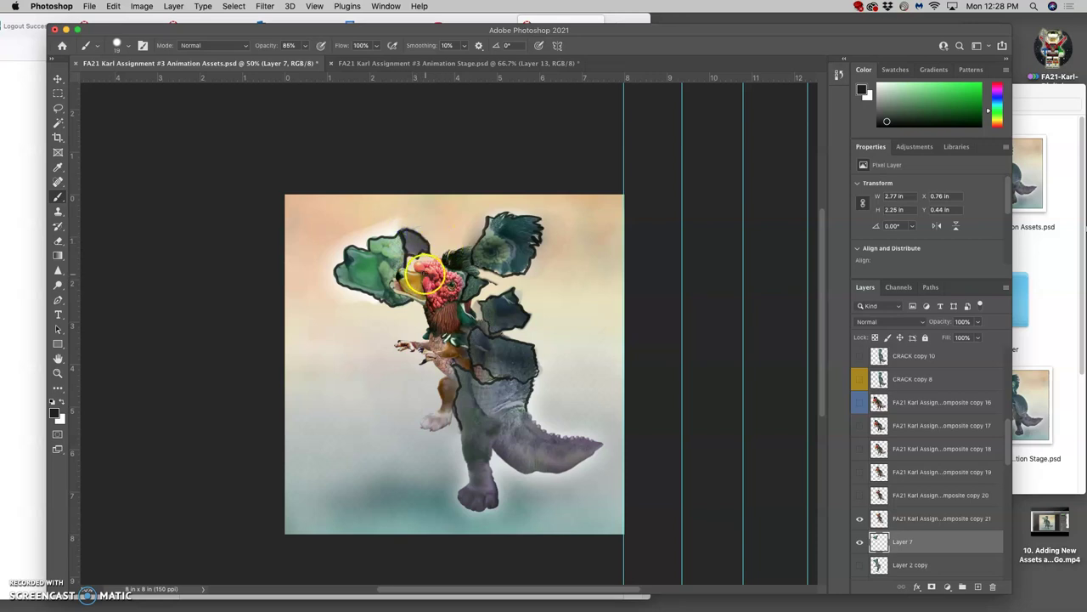
- Scale the green head piece on Layer 7 to about 85%, tilt it counterclockwise and distort its upper corners slightly outward
key("super+t")
left_click_drag(428, 212, 389, 235)
right_click(374, 270)
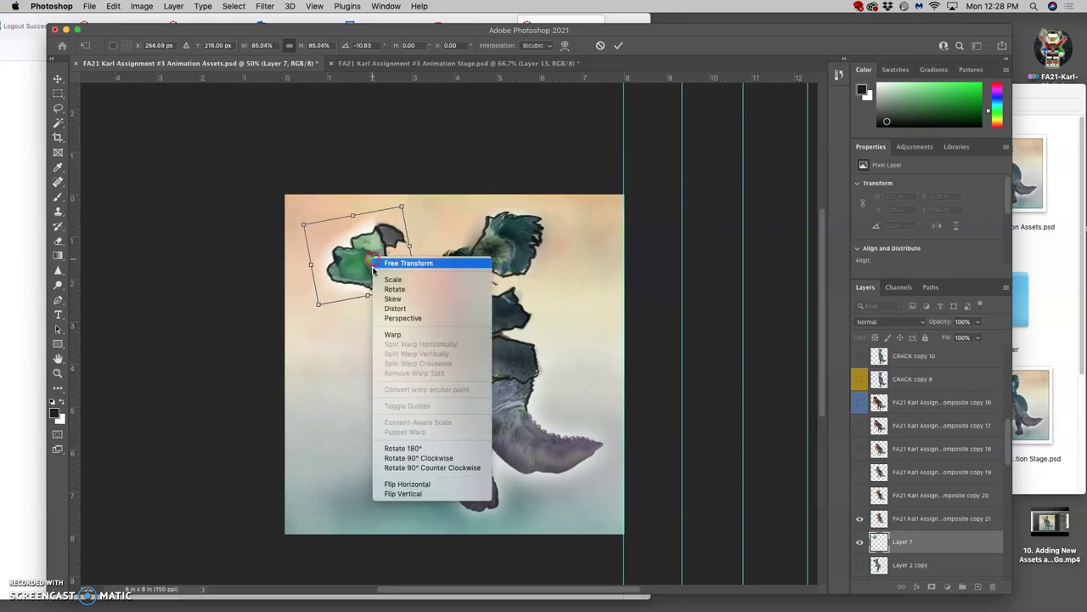
left_click(393, 308)
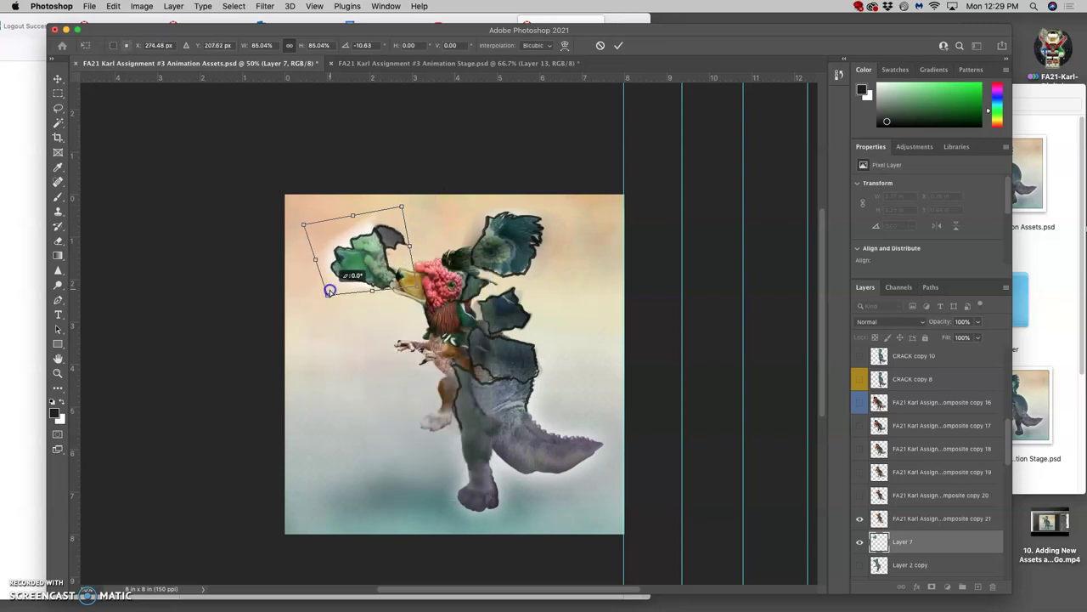
left_click_drag(373, 270, 365, 272)
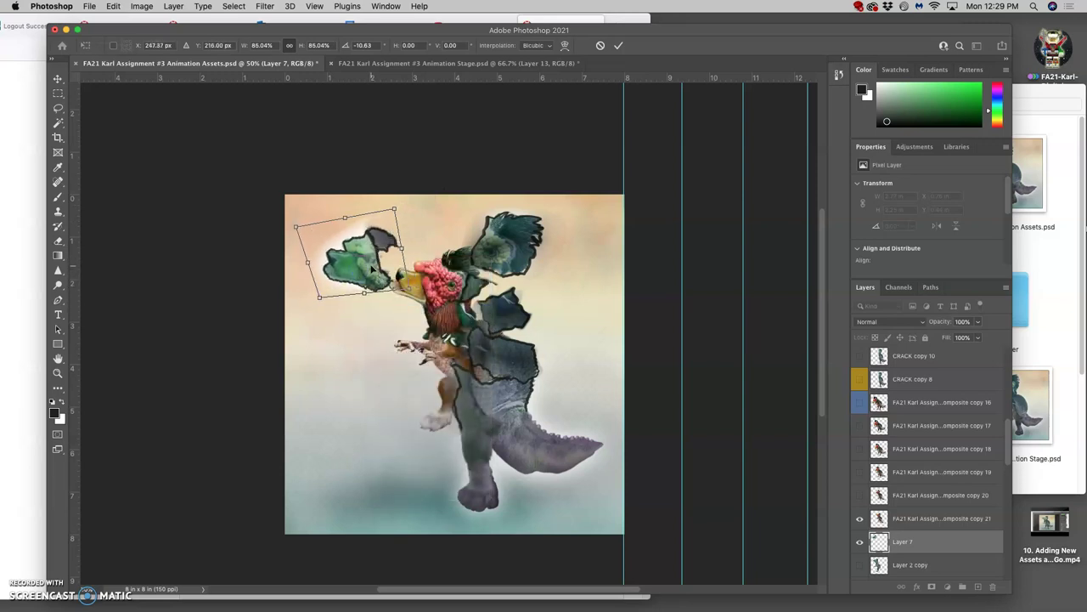
left_click_drag(395, 209, 409, 209)
mouse_move(296, 227)
left_mouse_down()
mouse_move(301, 213)
mouse_move(294, 223)
left_mouse_up()
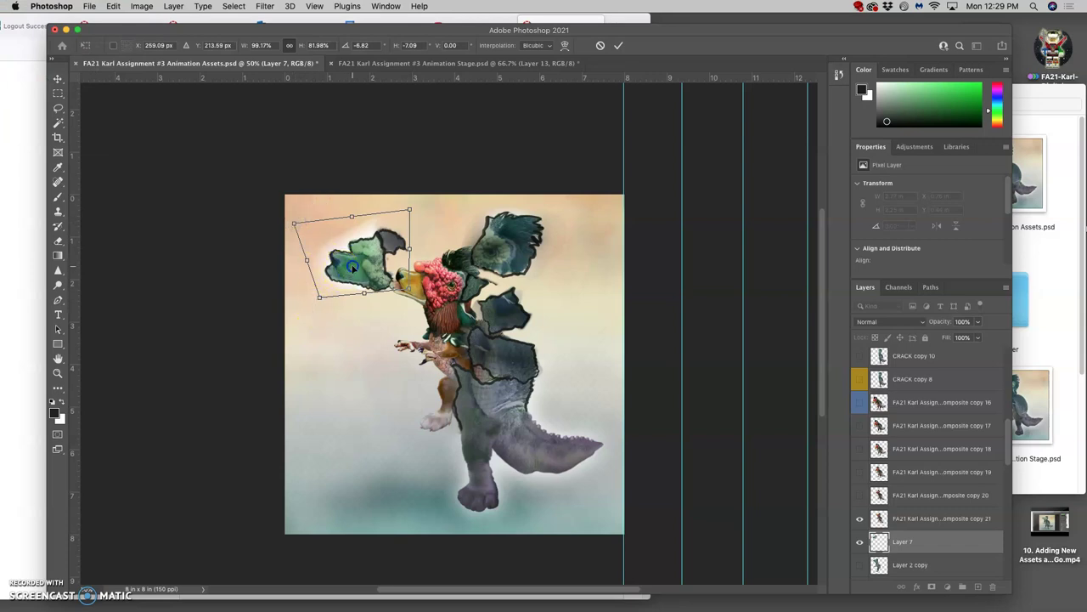
key("Escape")
- Rotate the head piece further counterclockwise so its snout lifts, and nudge it slightly up and to the right
key("ctrl+t")
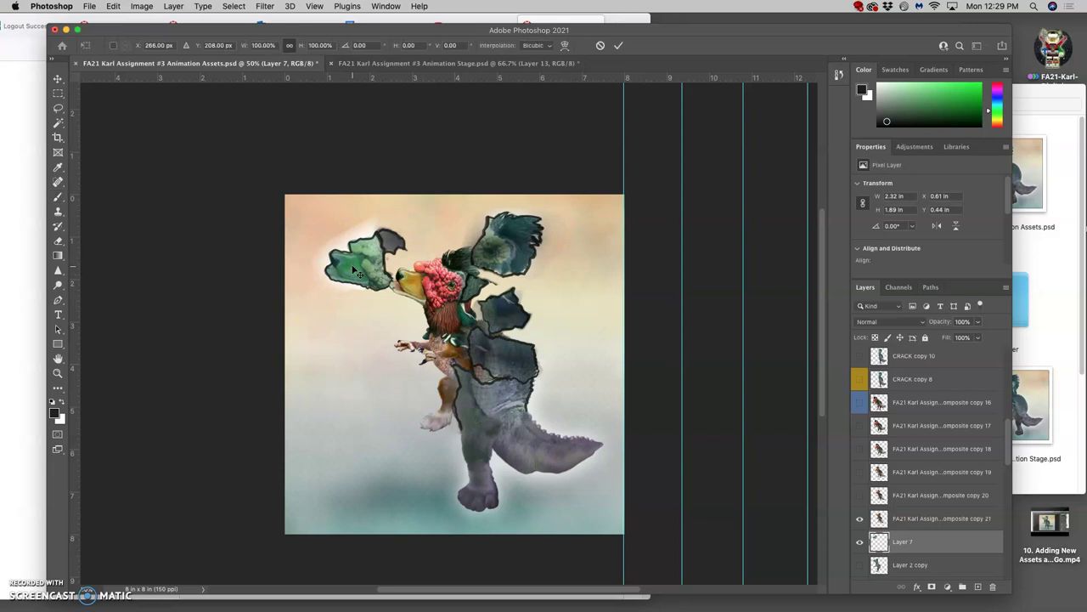
left_click_drag(307, 302, 325, 311)
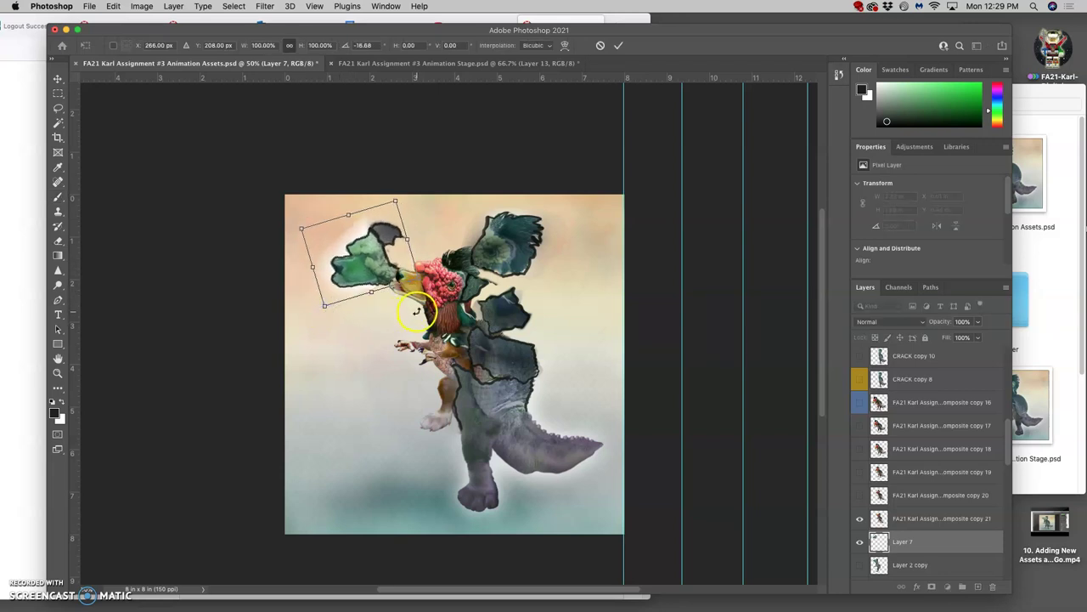
key("Return")
key("b")
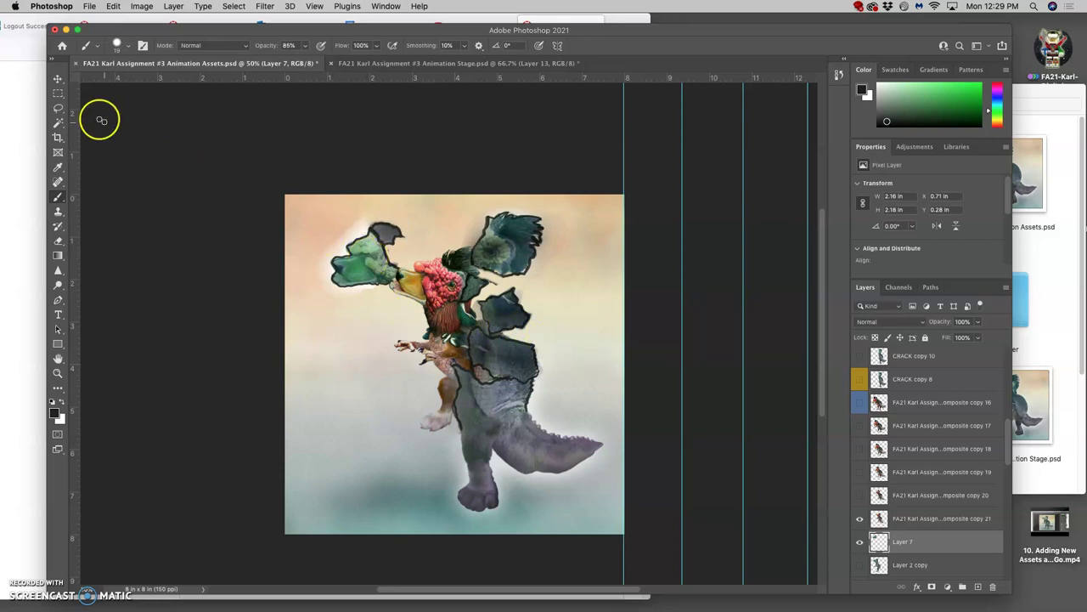
left_click(58, 78)
mouse_move(378, 261)
left_mouse_down()
mouse_move(387, 266)
mouse_move(379, 259)
left_mouse_up()
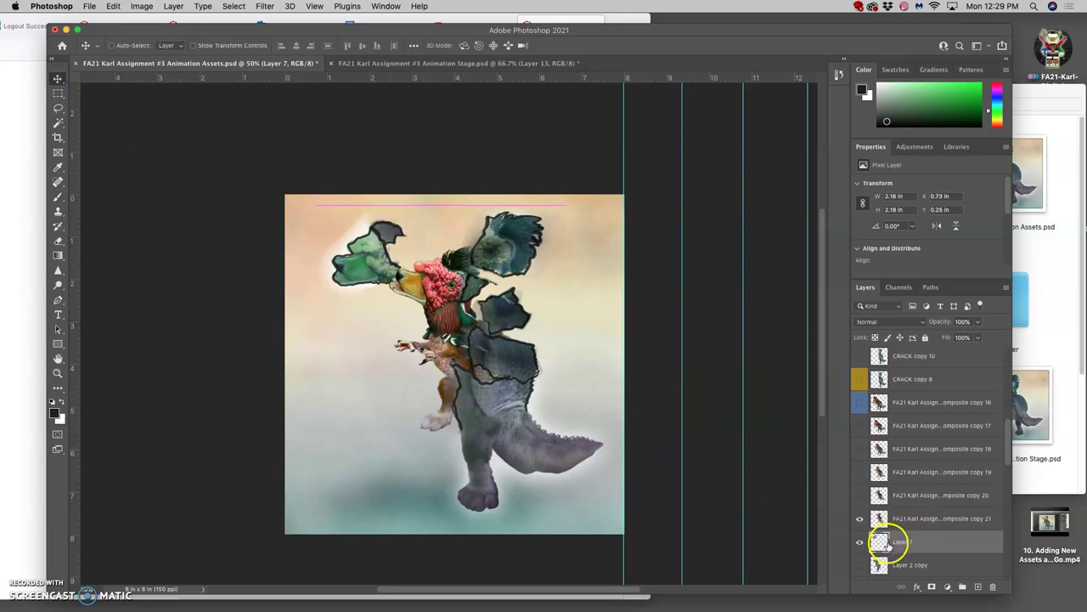
- Show Layer 2 copy, lasso the creature's neck and upper chest, and copy that area from Layer 2 copy to a new layer
left_click(860, 565)
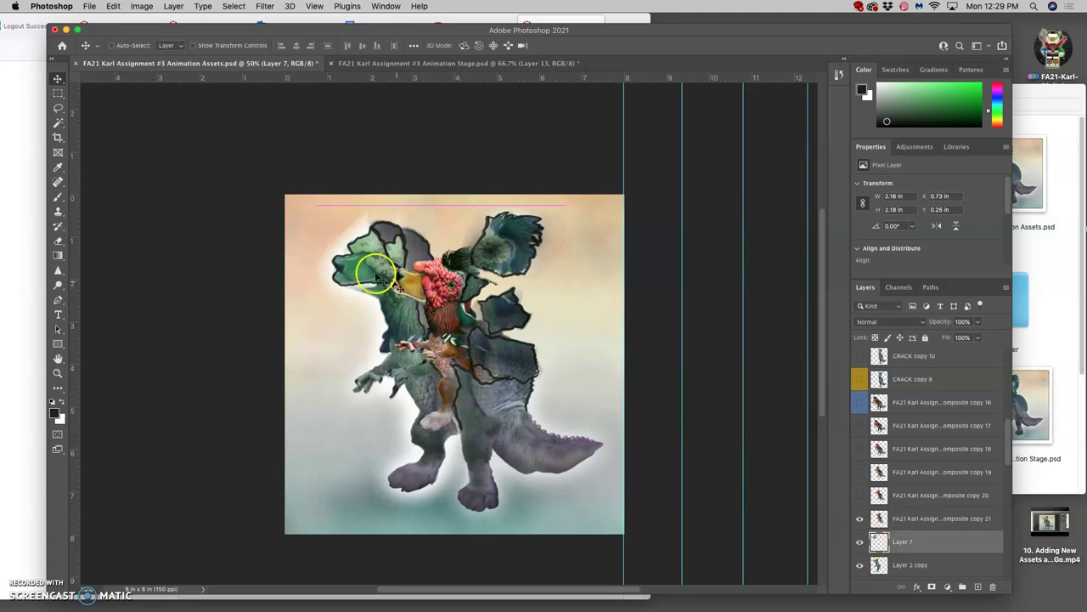
left_click(58, 108)
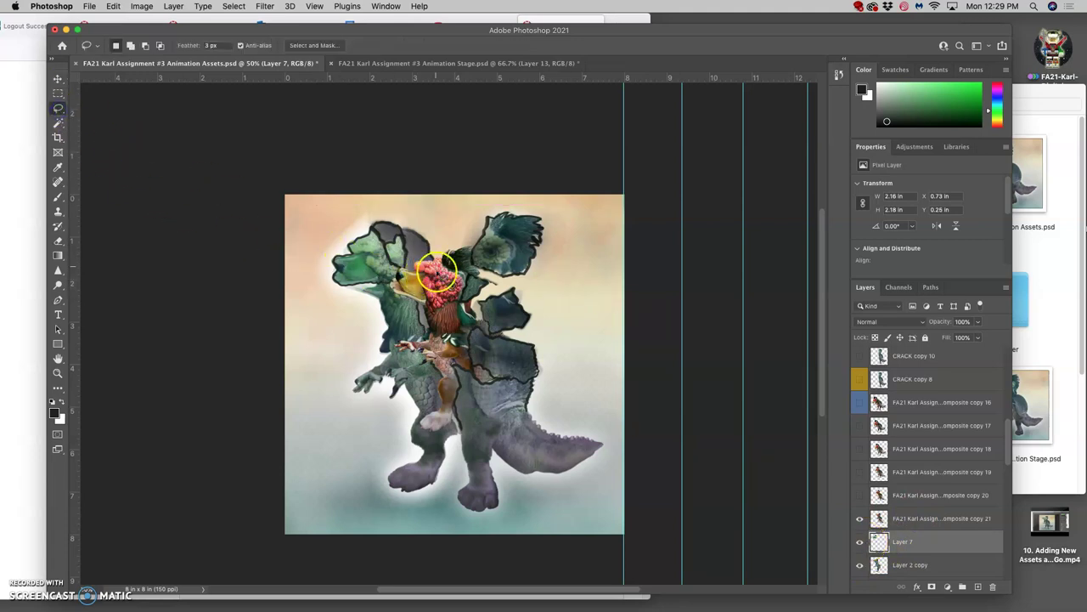
left_click(430, 286)
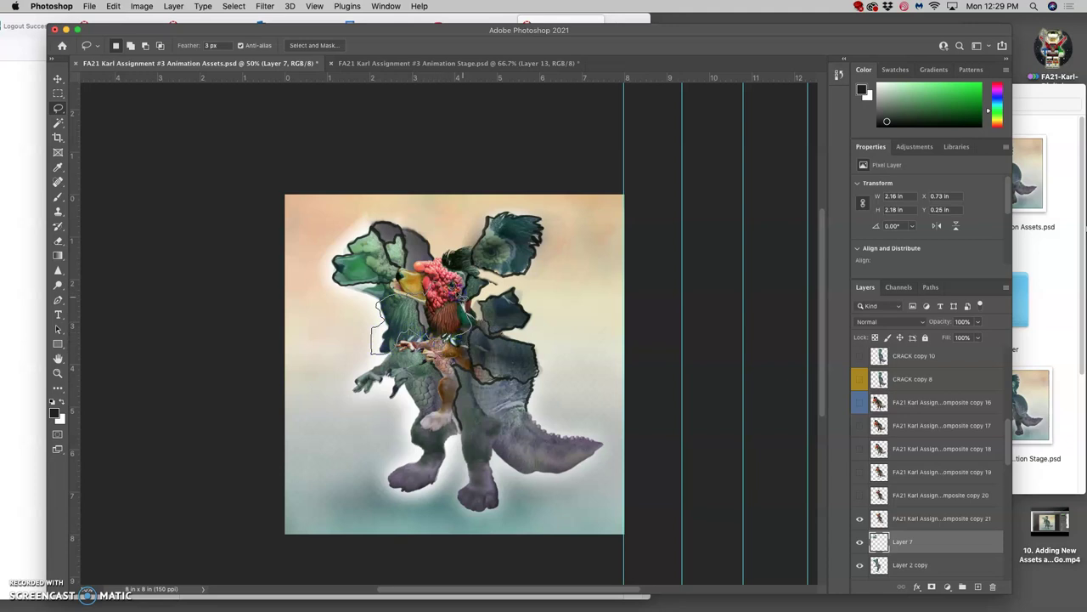
left_click_drag(463, 299, 462, 295)
key("super+j")
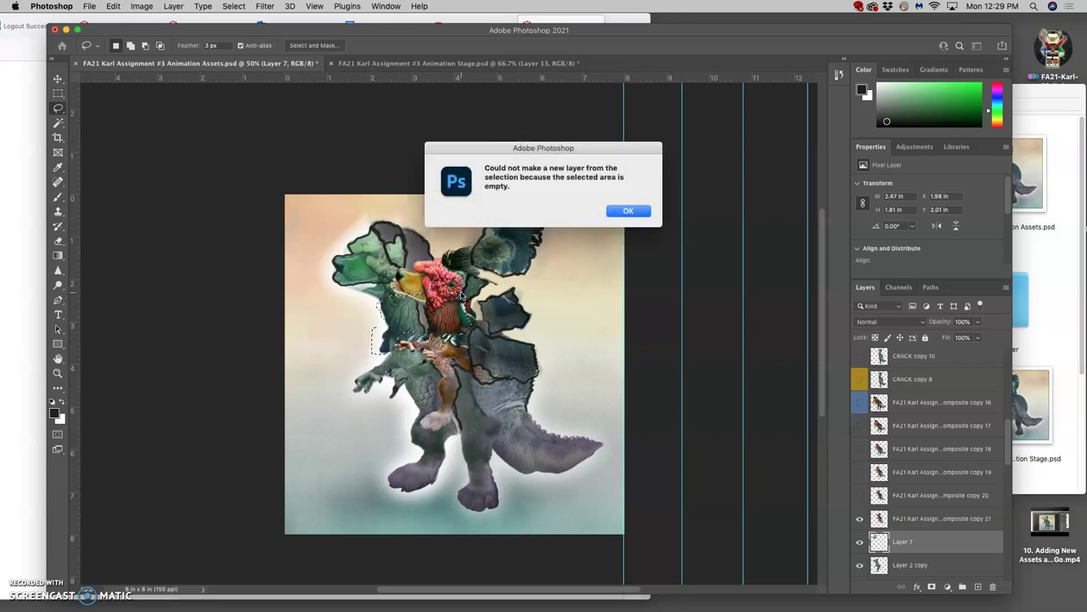
left_click(633, 209)
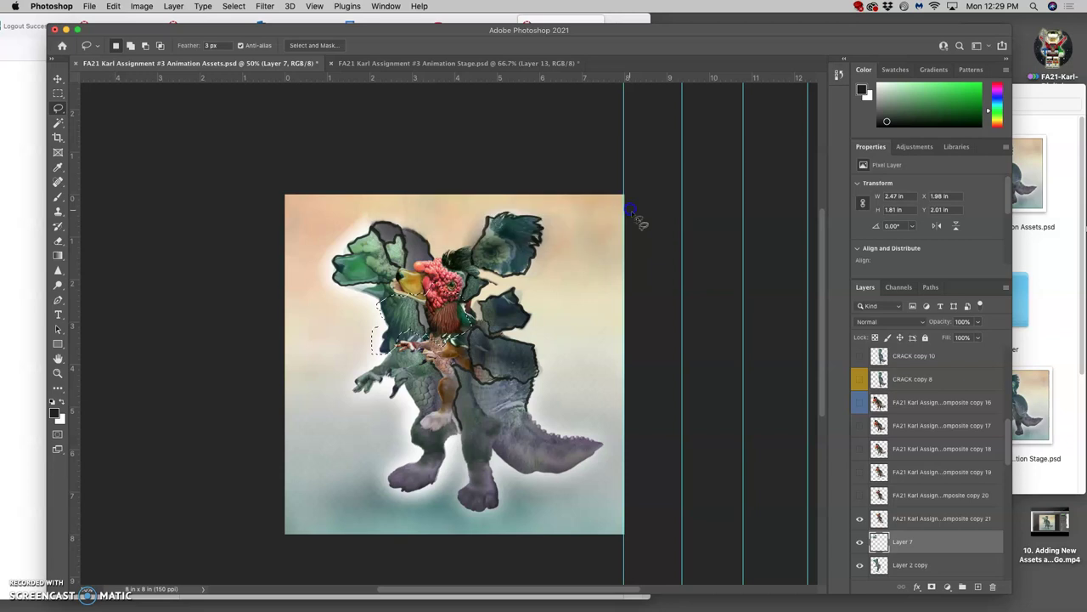
left_click(899, 566)
key("super+j")
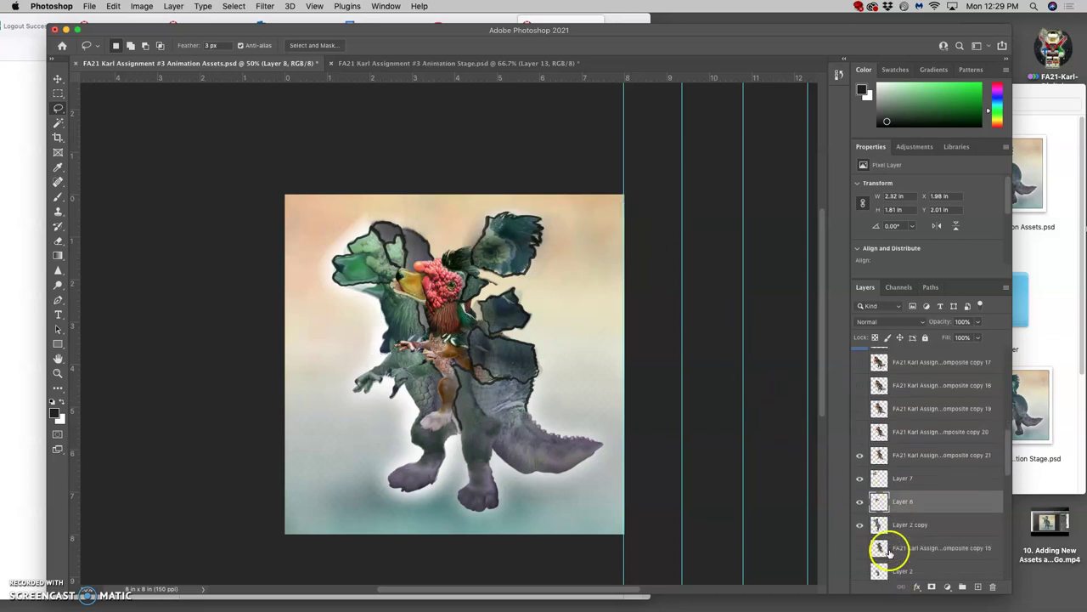
- Hide Layer 2 copy and Creature Composite copy 21, and outline the neck piece on Layer 8 with the Brush
left_click(860, 525)
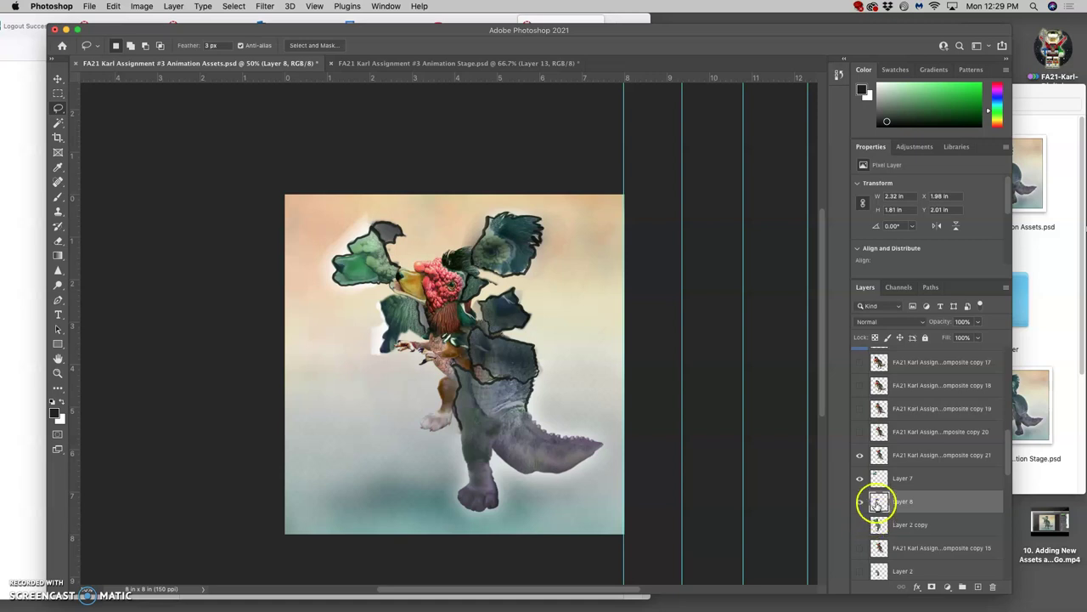
left_click(860, 455)
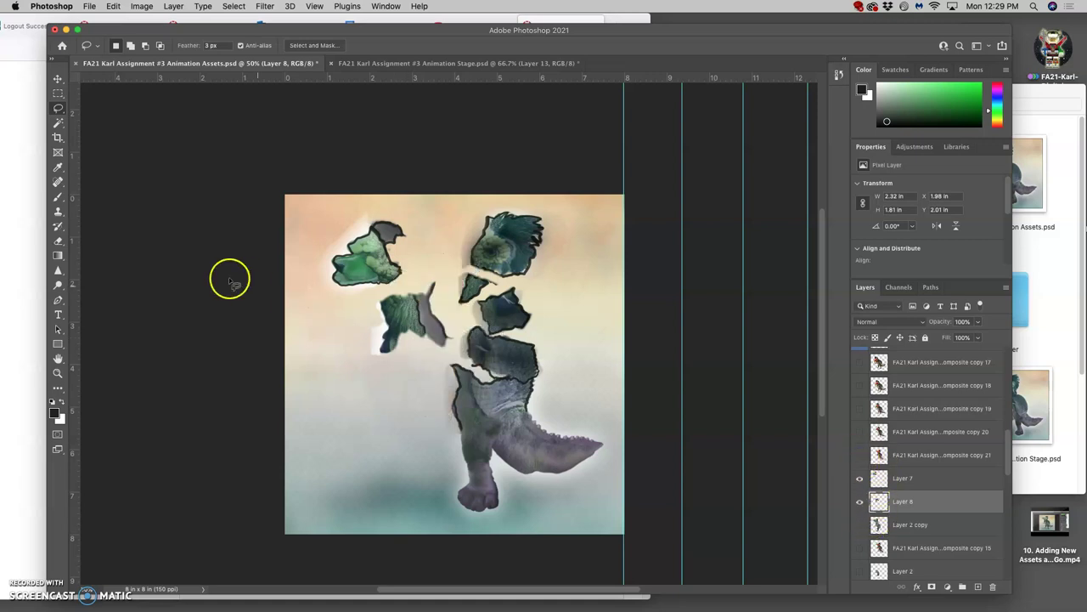
left_click(57, 201)
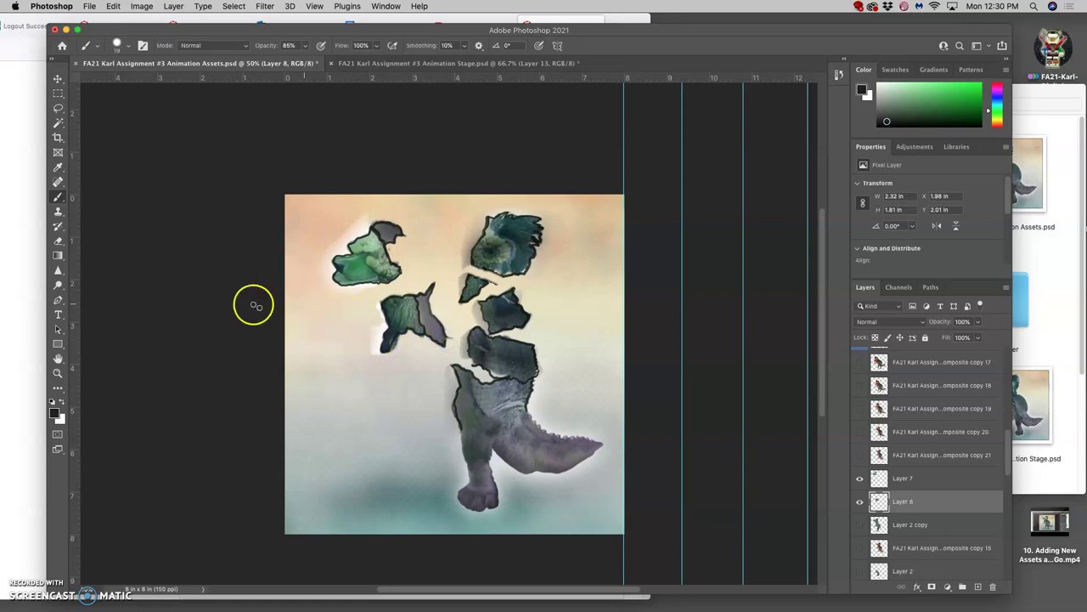
- Erase the leftover white glow around the head piece on Layer 7 with the Eraser at 82% opacity
left_click(902, 479)
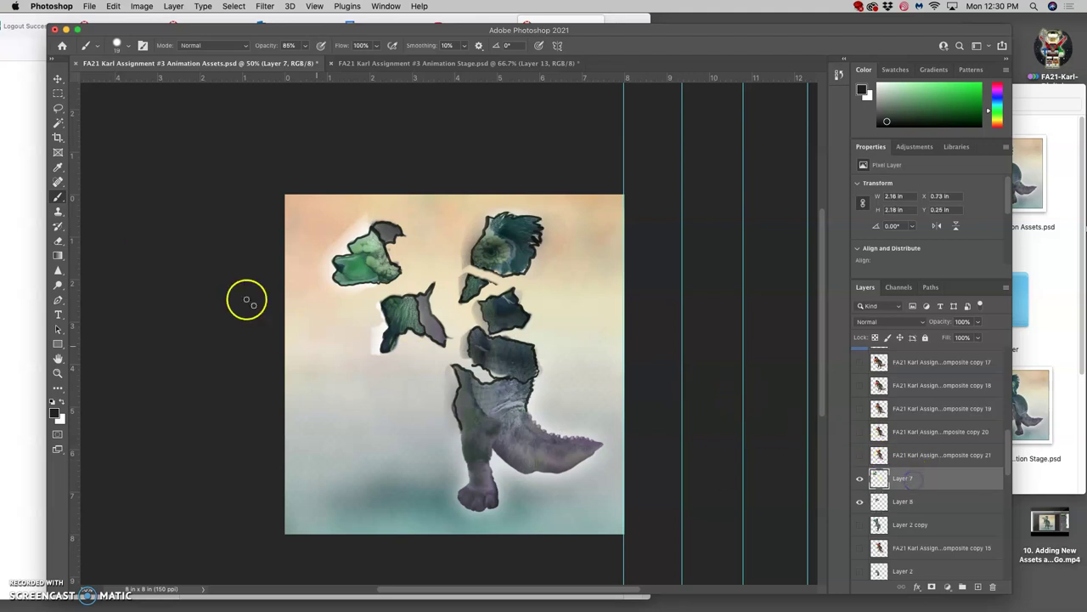
left_click(59, 241)
left_click_drag(353, 222, 351, 228)
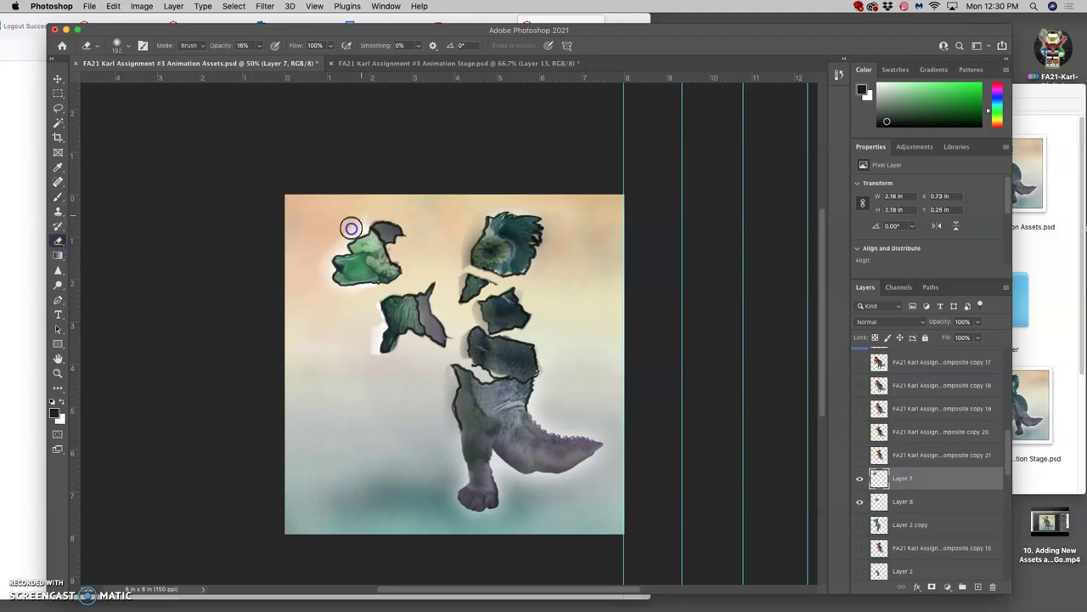
left_click(259, 45)
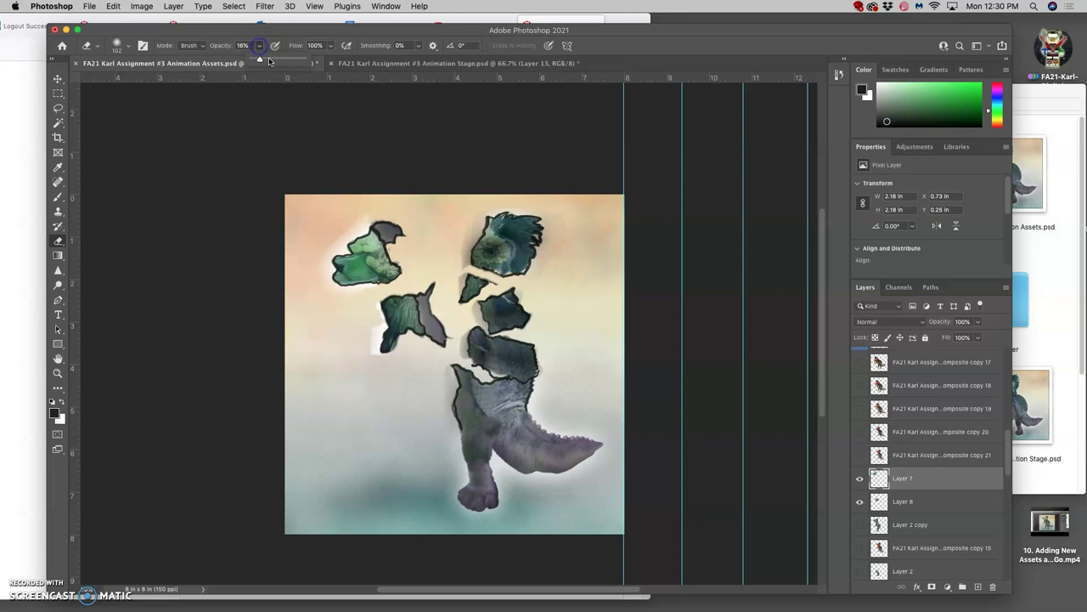
left_click_drag(292, 61, 296, 60)
left_click(351, 227)
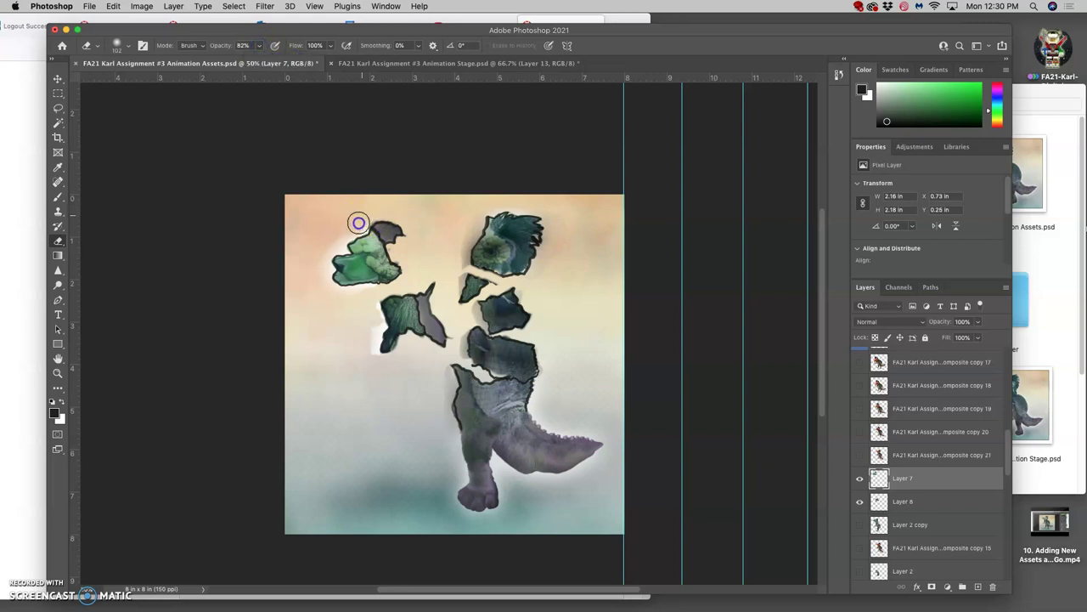
mouse_move(356, 223)
left_mouse_down()
mouse_move(316, 264)
mouse_move(319, 286)
mouse_move(371, 312)
mouse_move(368, 352)
left_mouse_up()
left_click(379, 321)
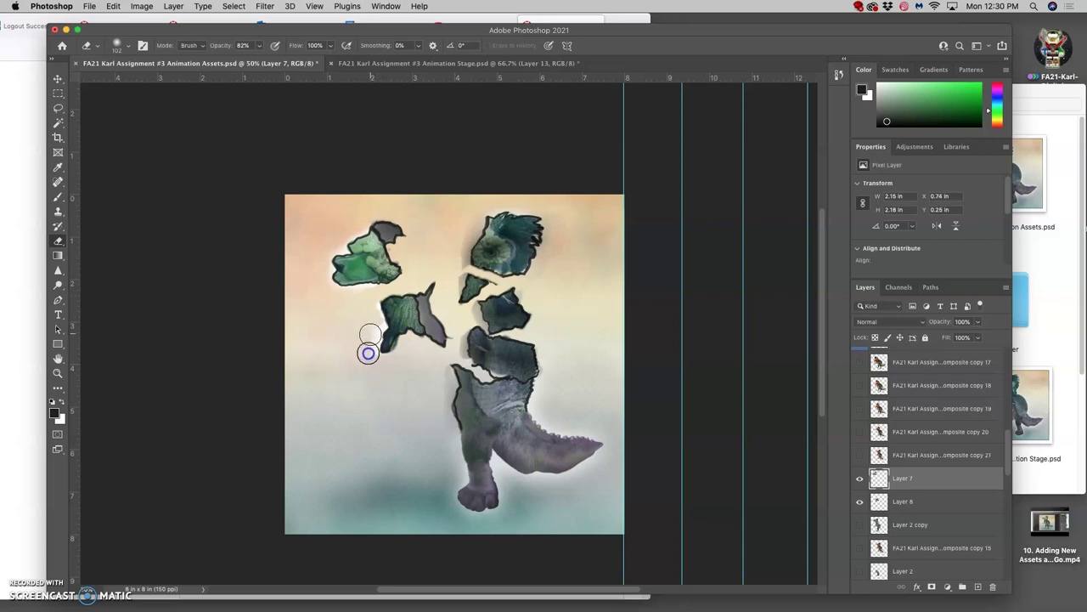
- Erase the white glow beside and below the neck piece on Layer 8, and show Layer 2 copy again
left_click(926, 504)
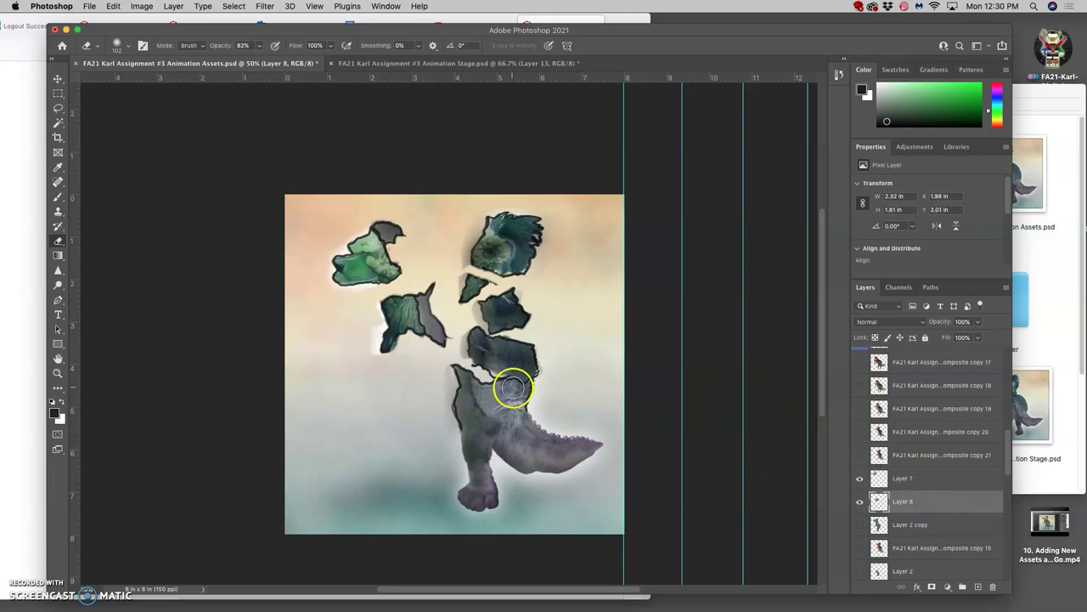
left_click_drag(370, 340, 379, 372)
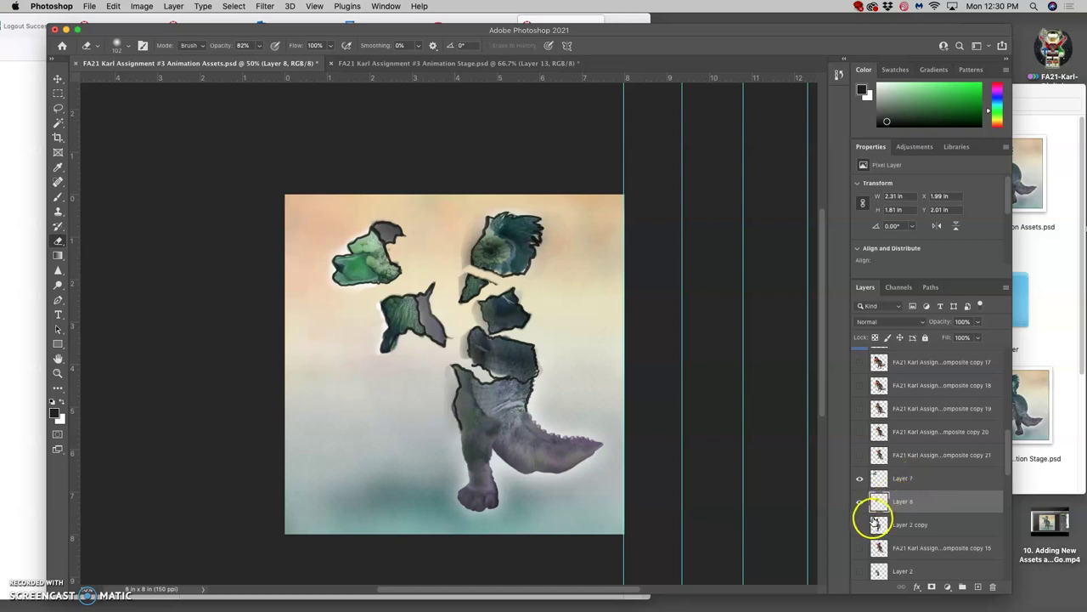
left_click(860, 526)
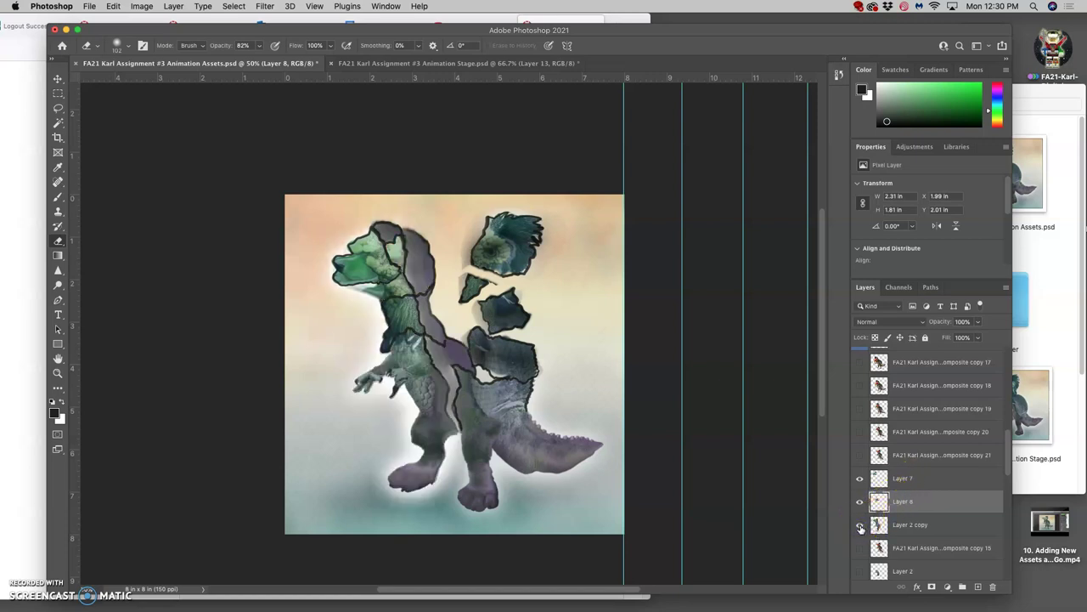